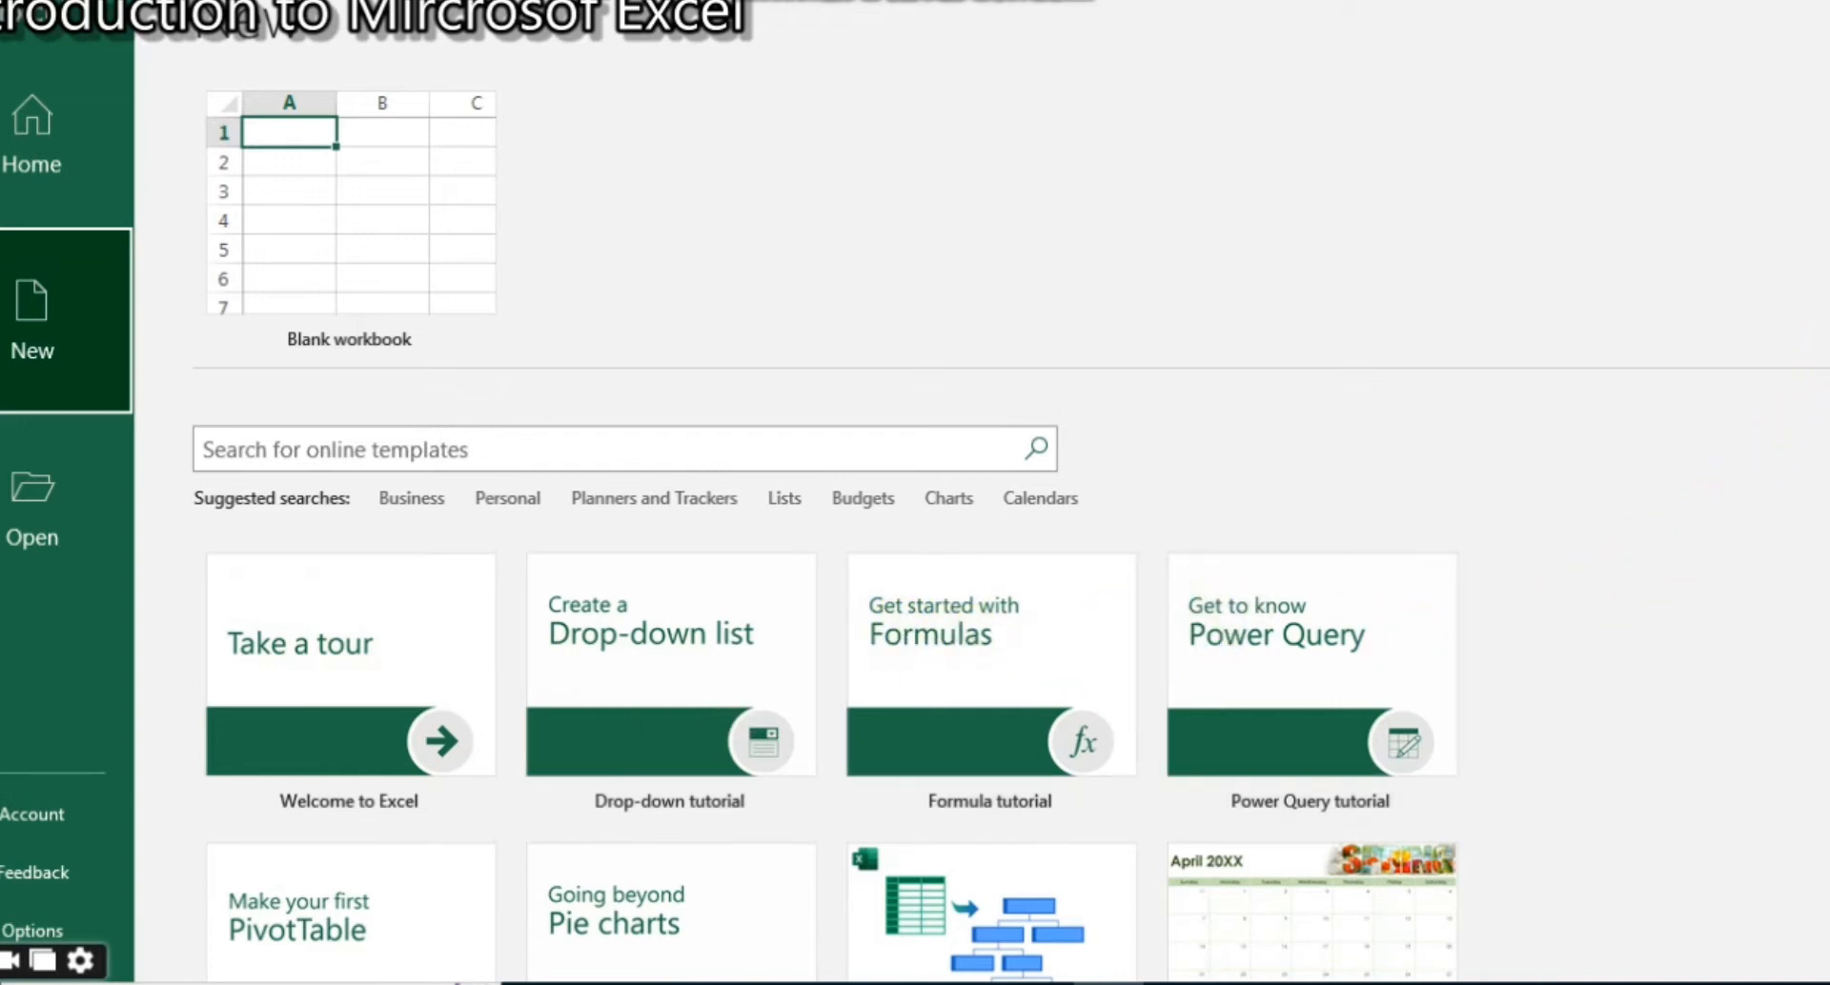
Step: Browse the available workbook templates and create a new blank workbook
scroll(1010, 534, "down", 3)
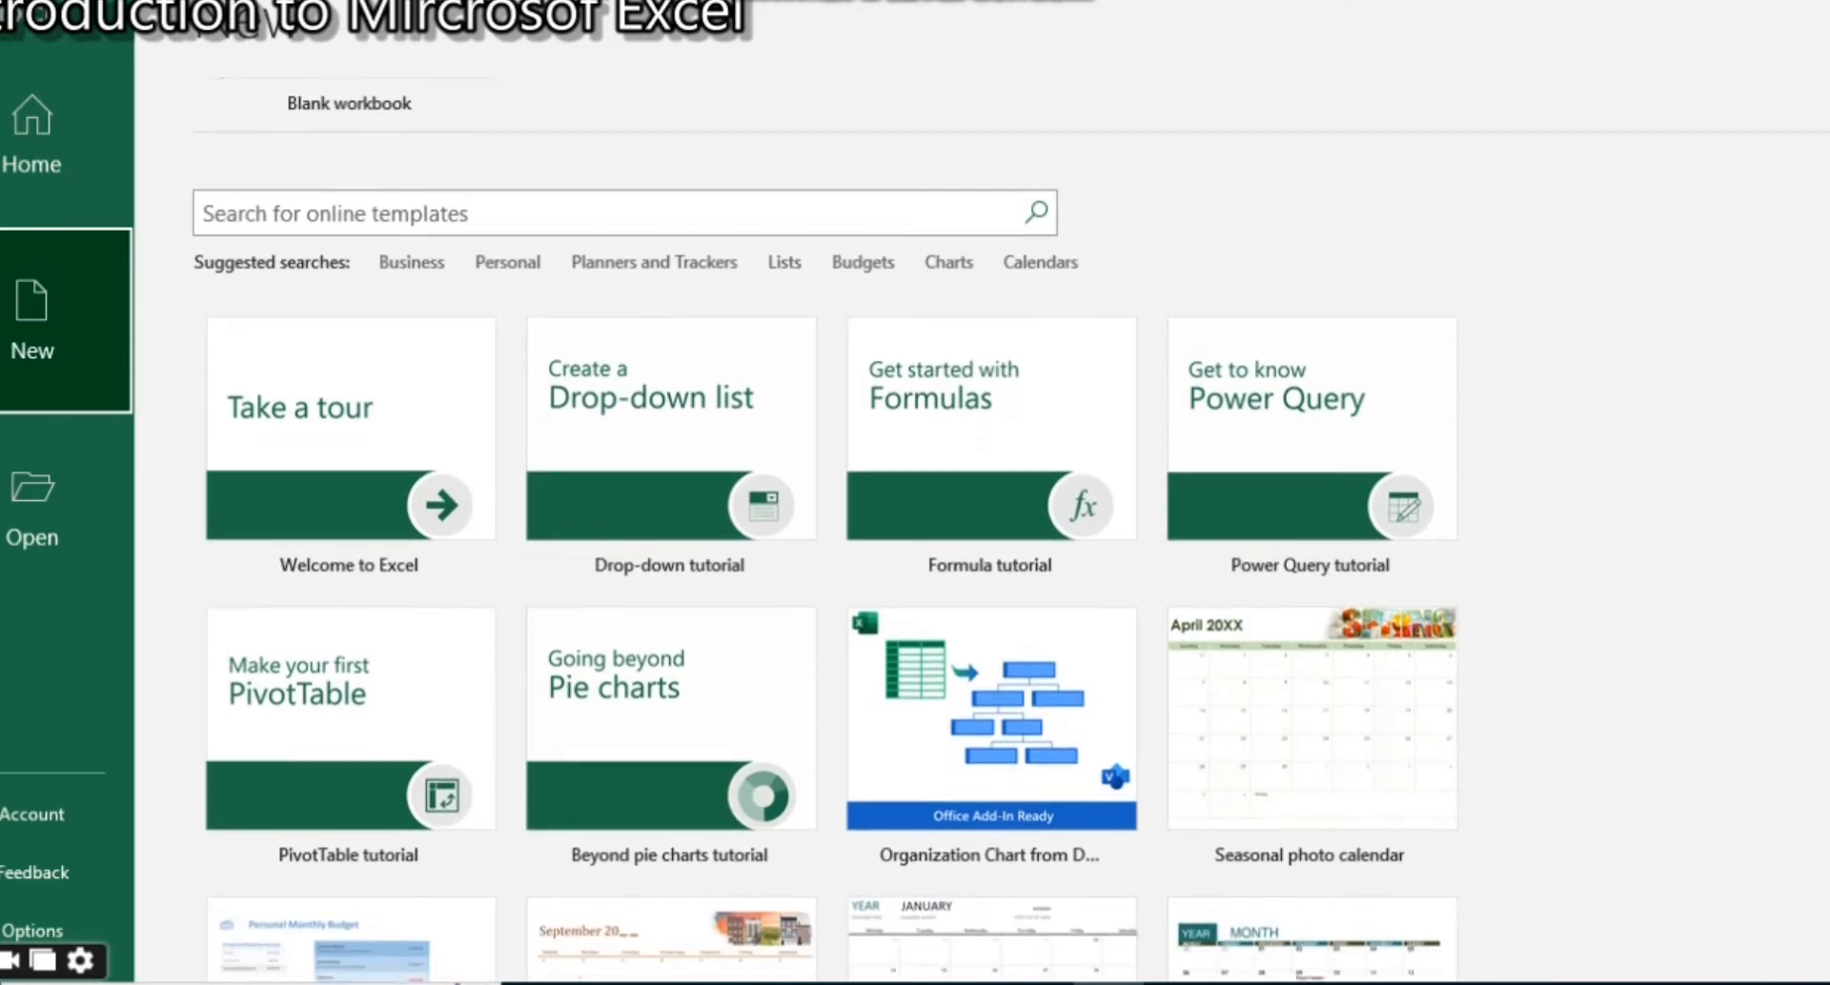
scroll(1010, 533, "down", 3)
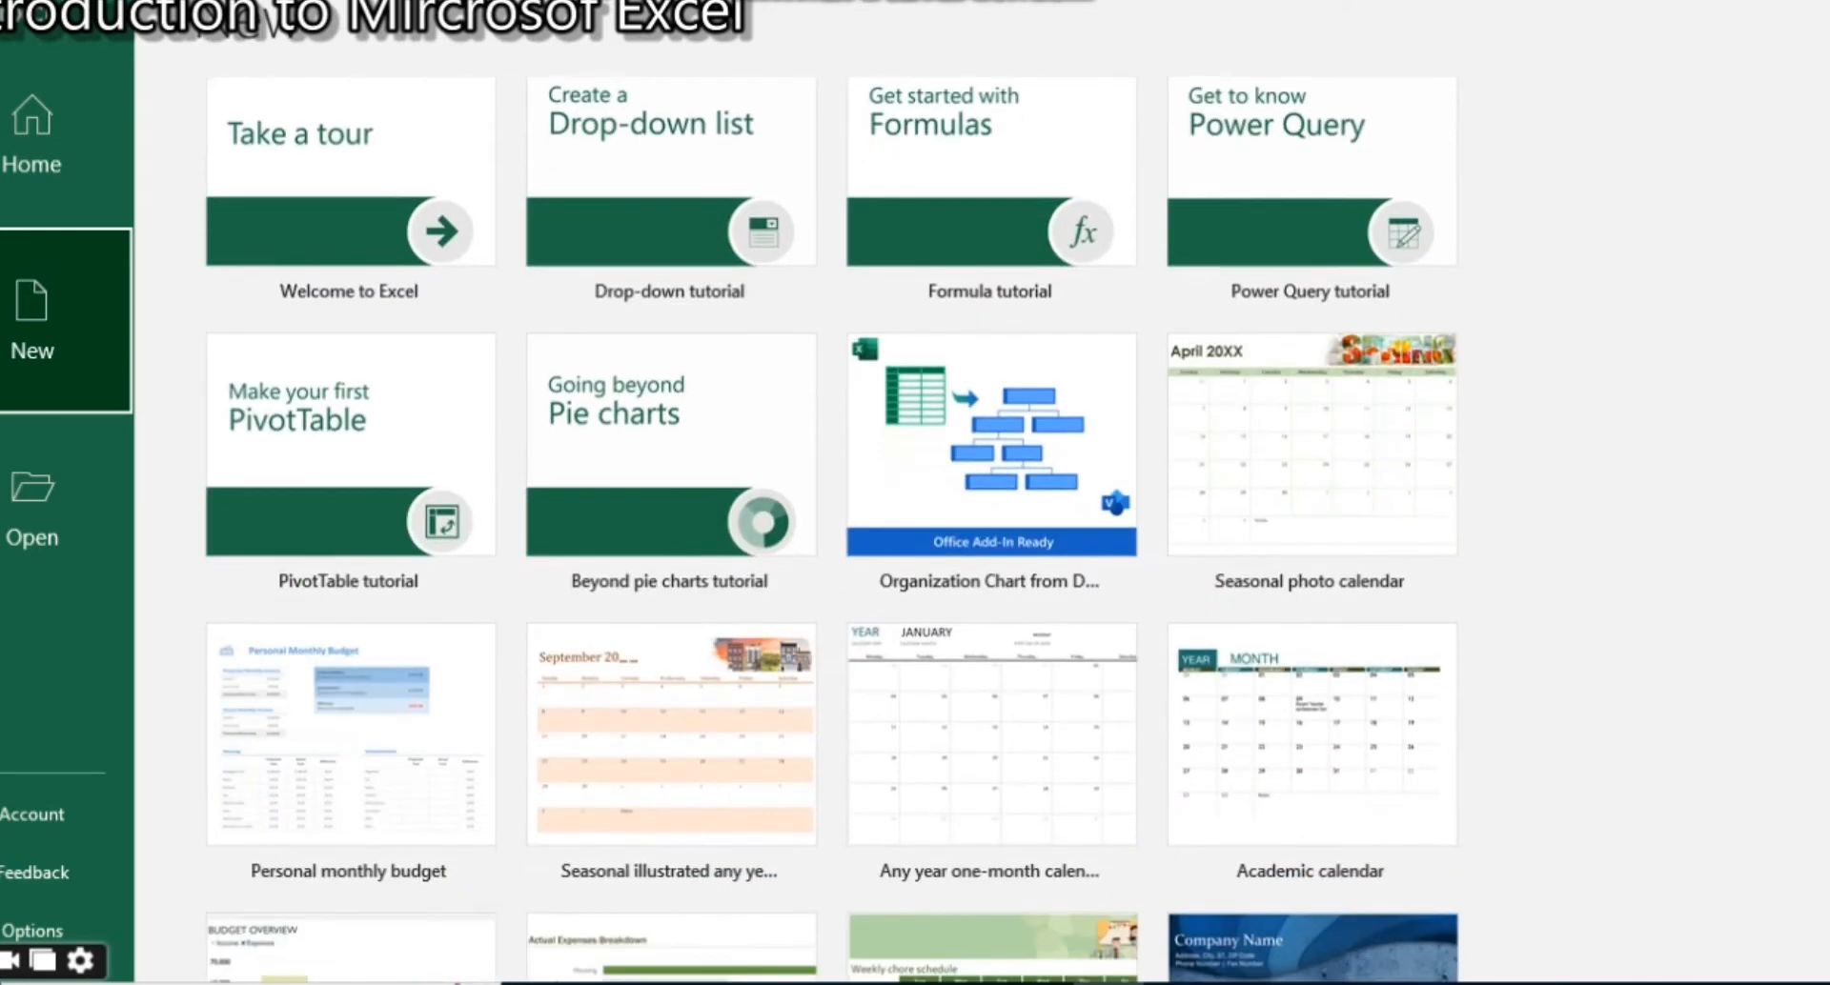
scroll(1822, 722, "down", 6)
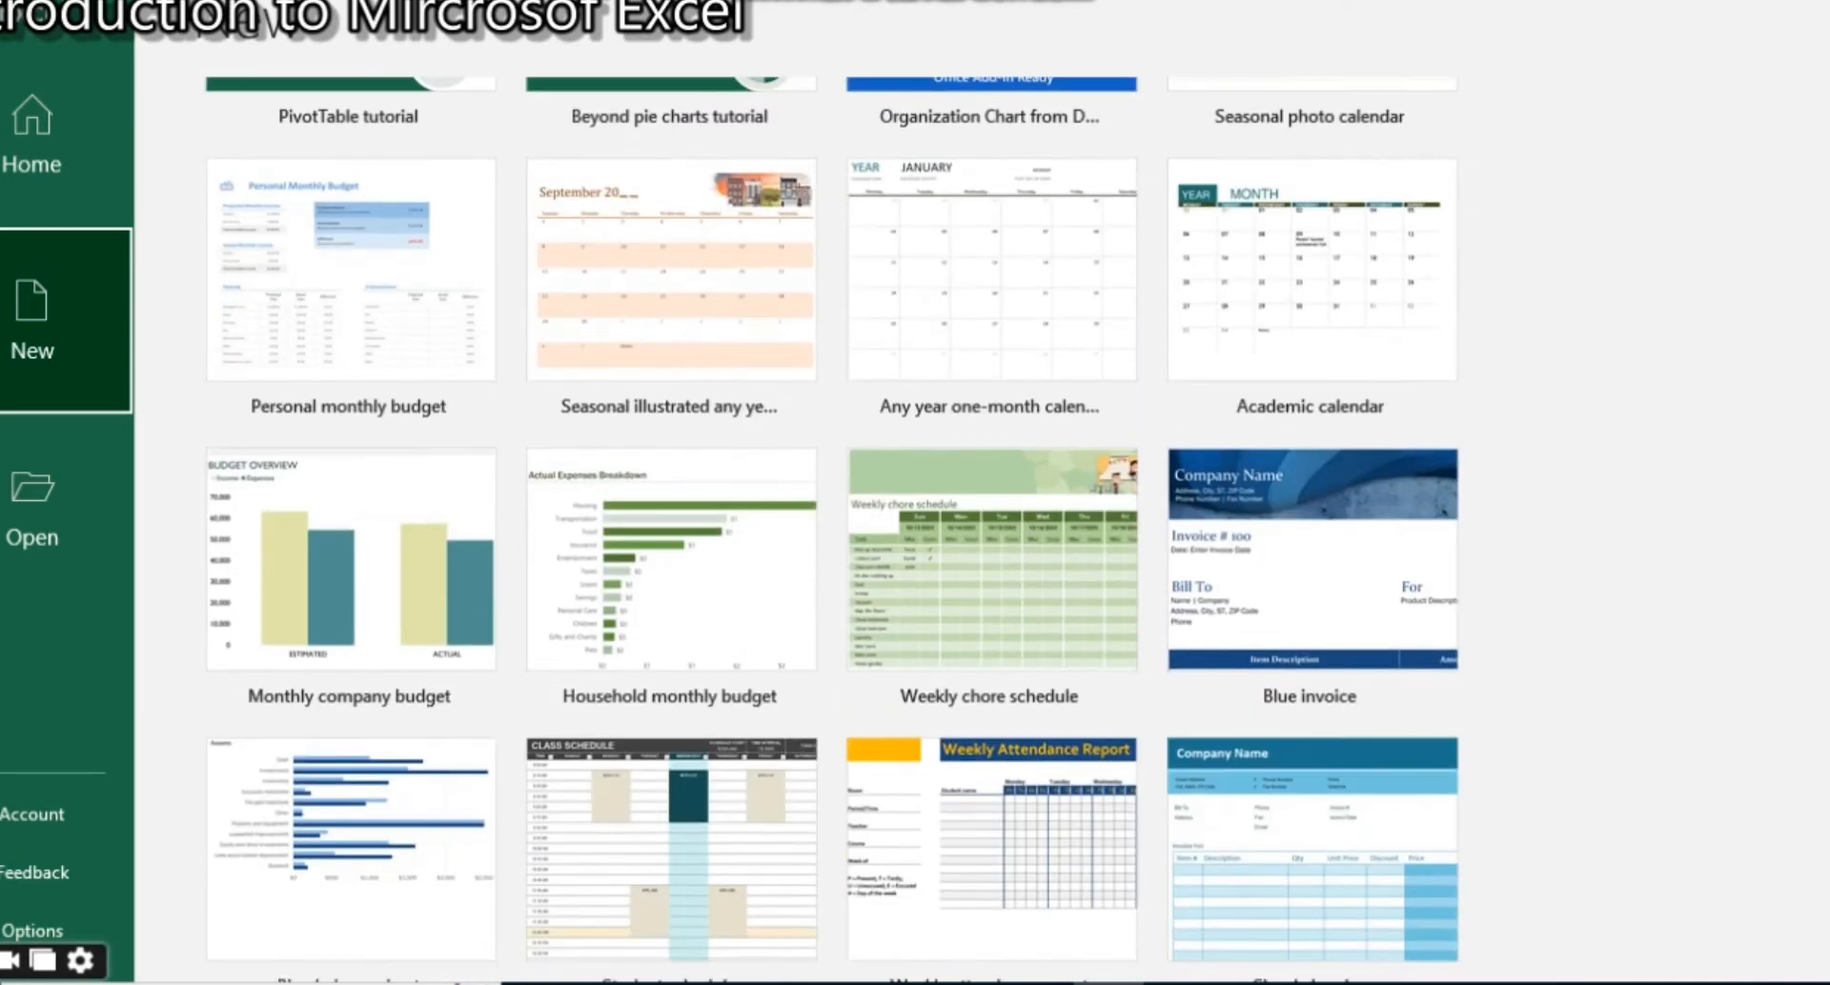
left_click_drag(1822, 723, 1824, 152)
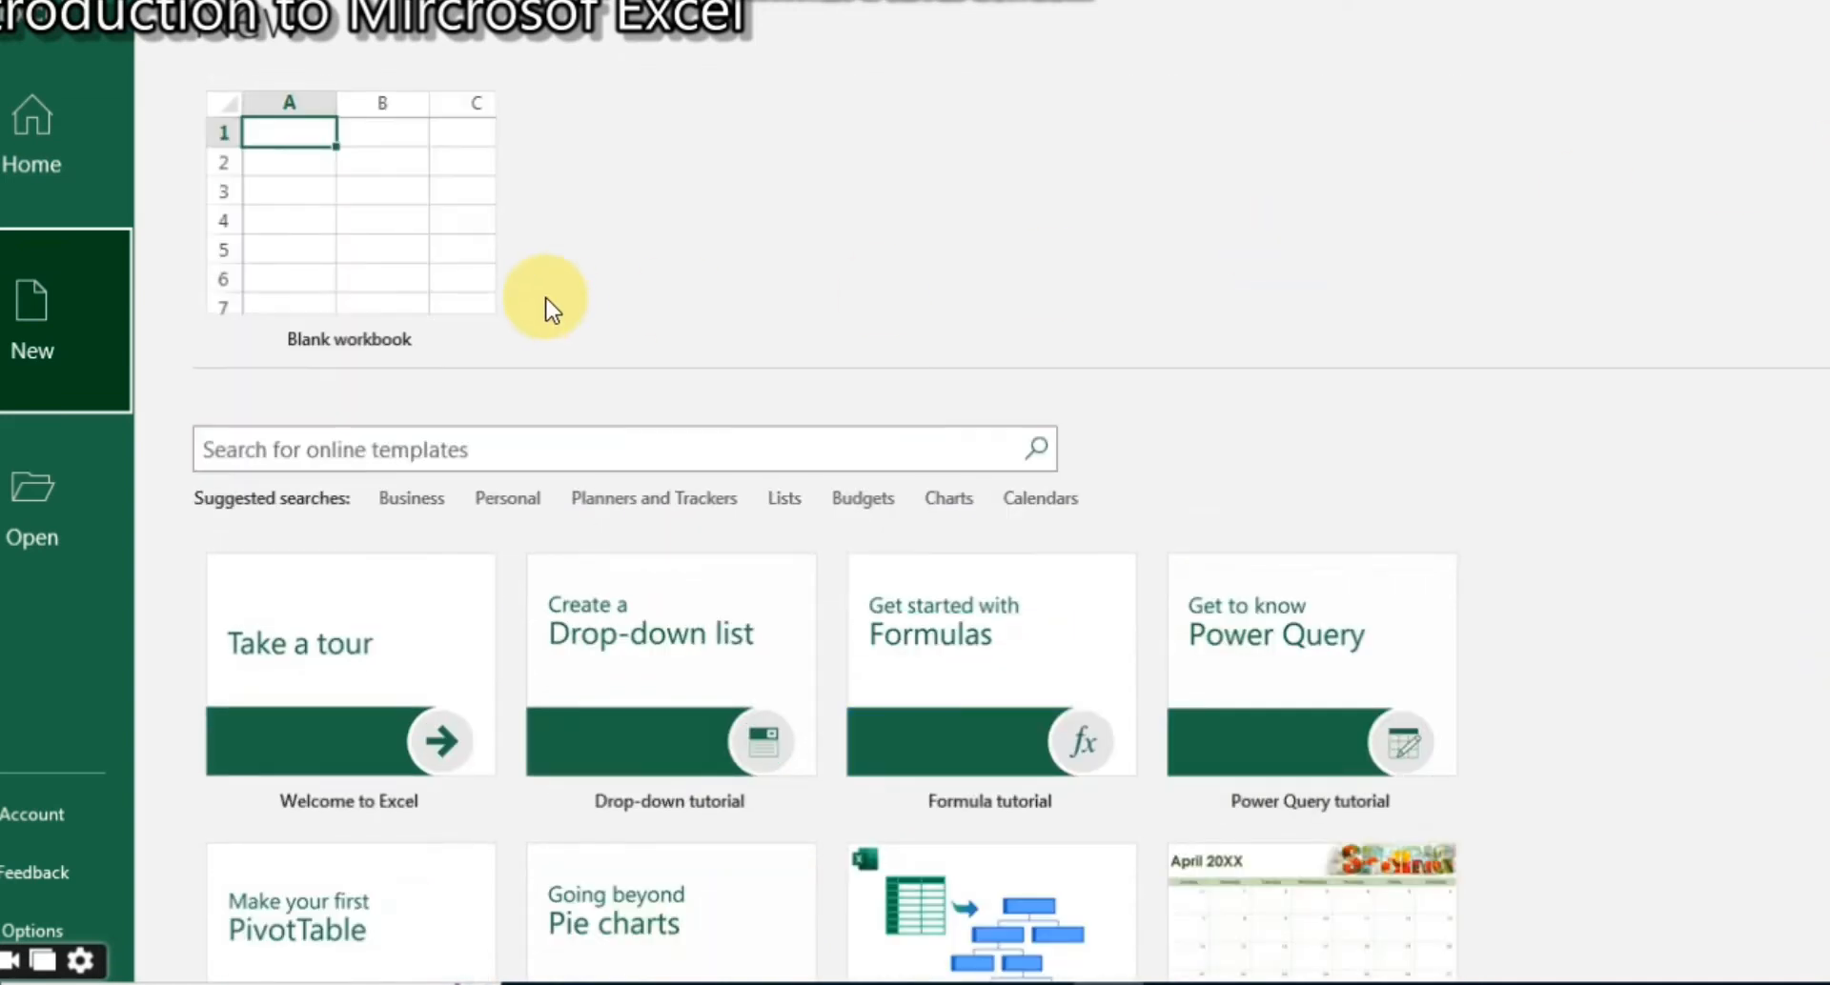
left_click(384, 219)
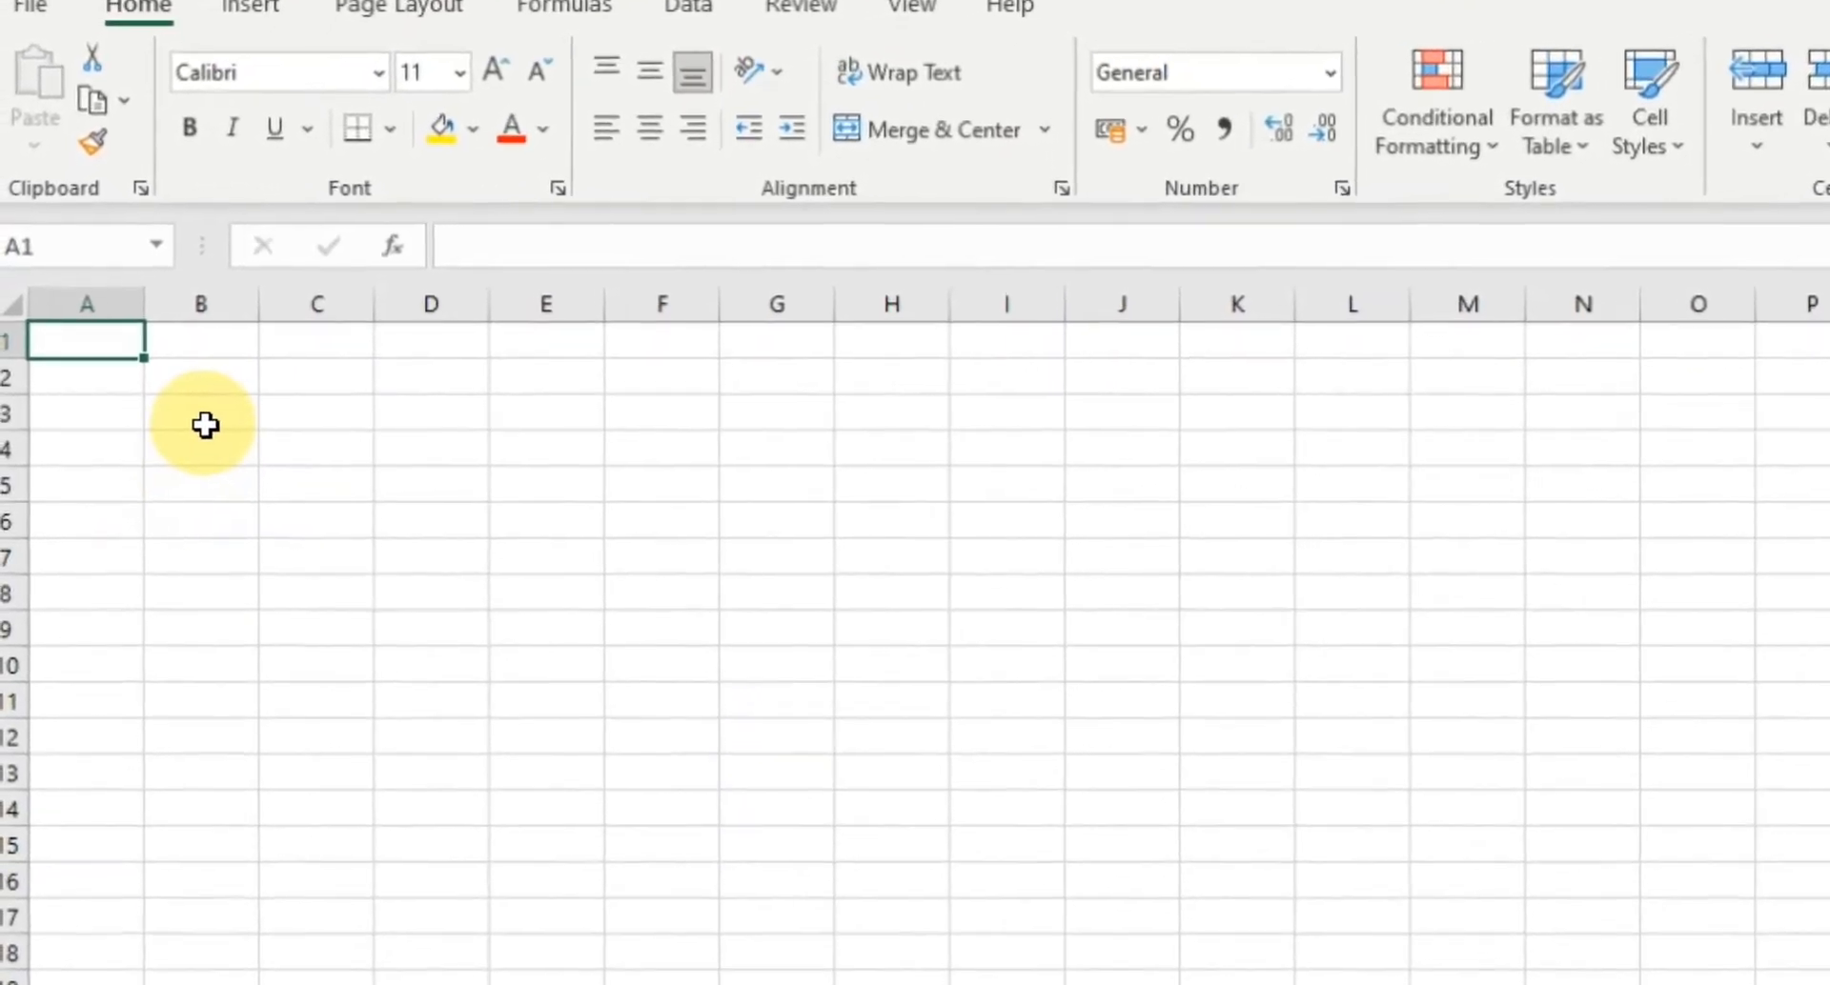
Step: Enter the word "Cell" in cell B3 and erase it again
left_click(189, 425)
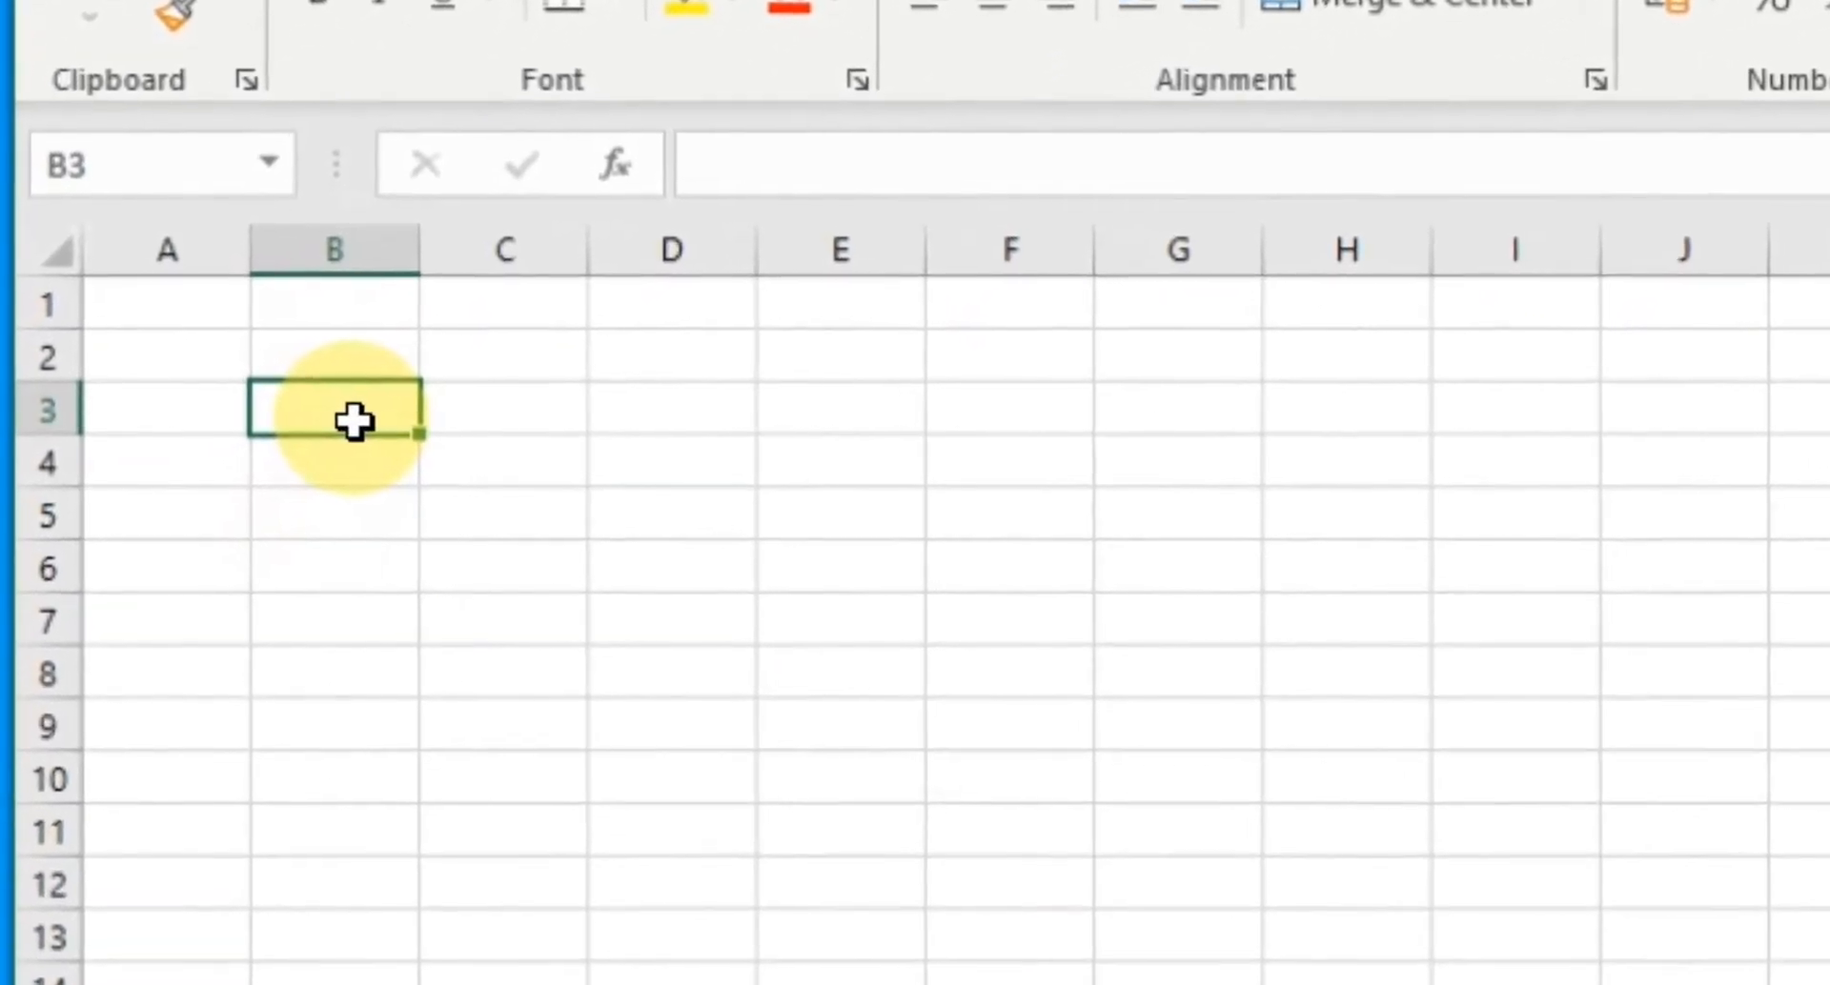
type("Cell")
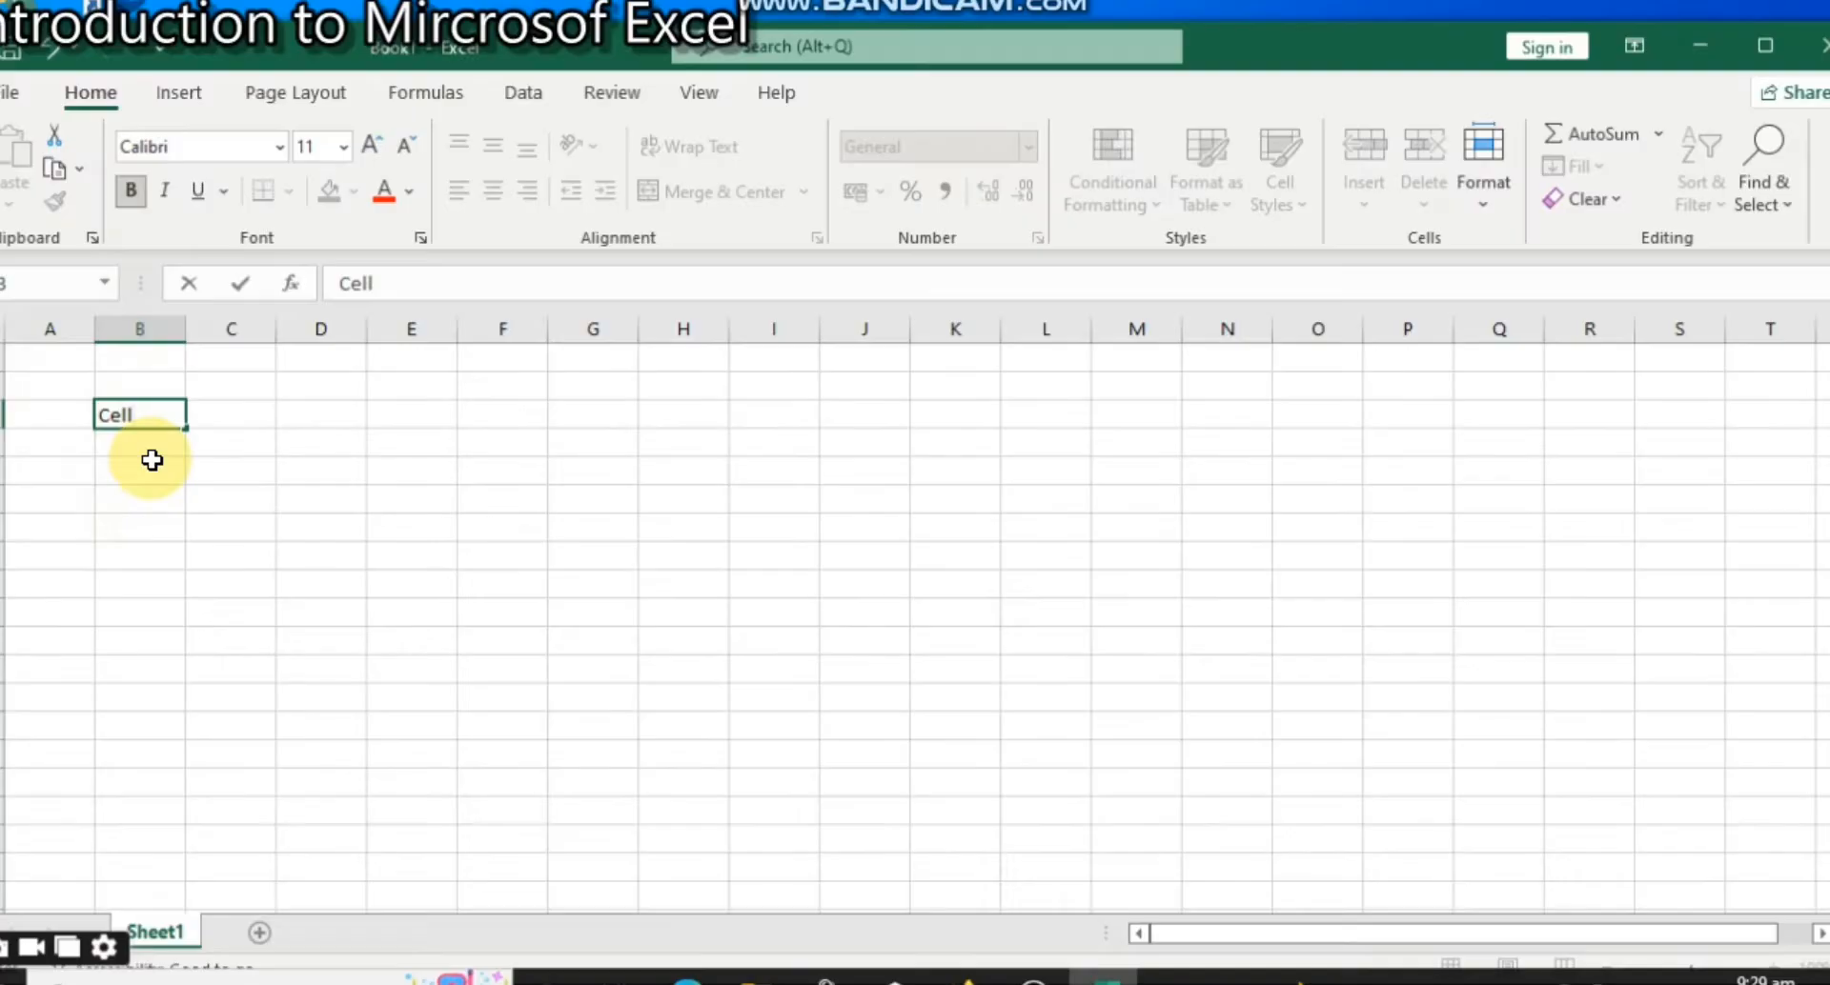
key("BackSpace")
key("BackSpace")
key("BackSpace")
key("BackSpace")
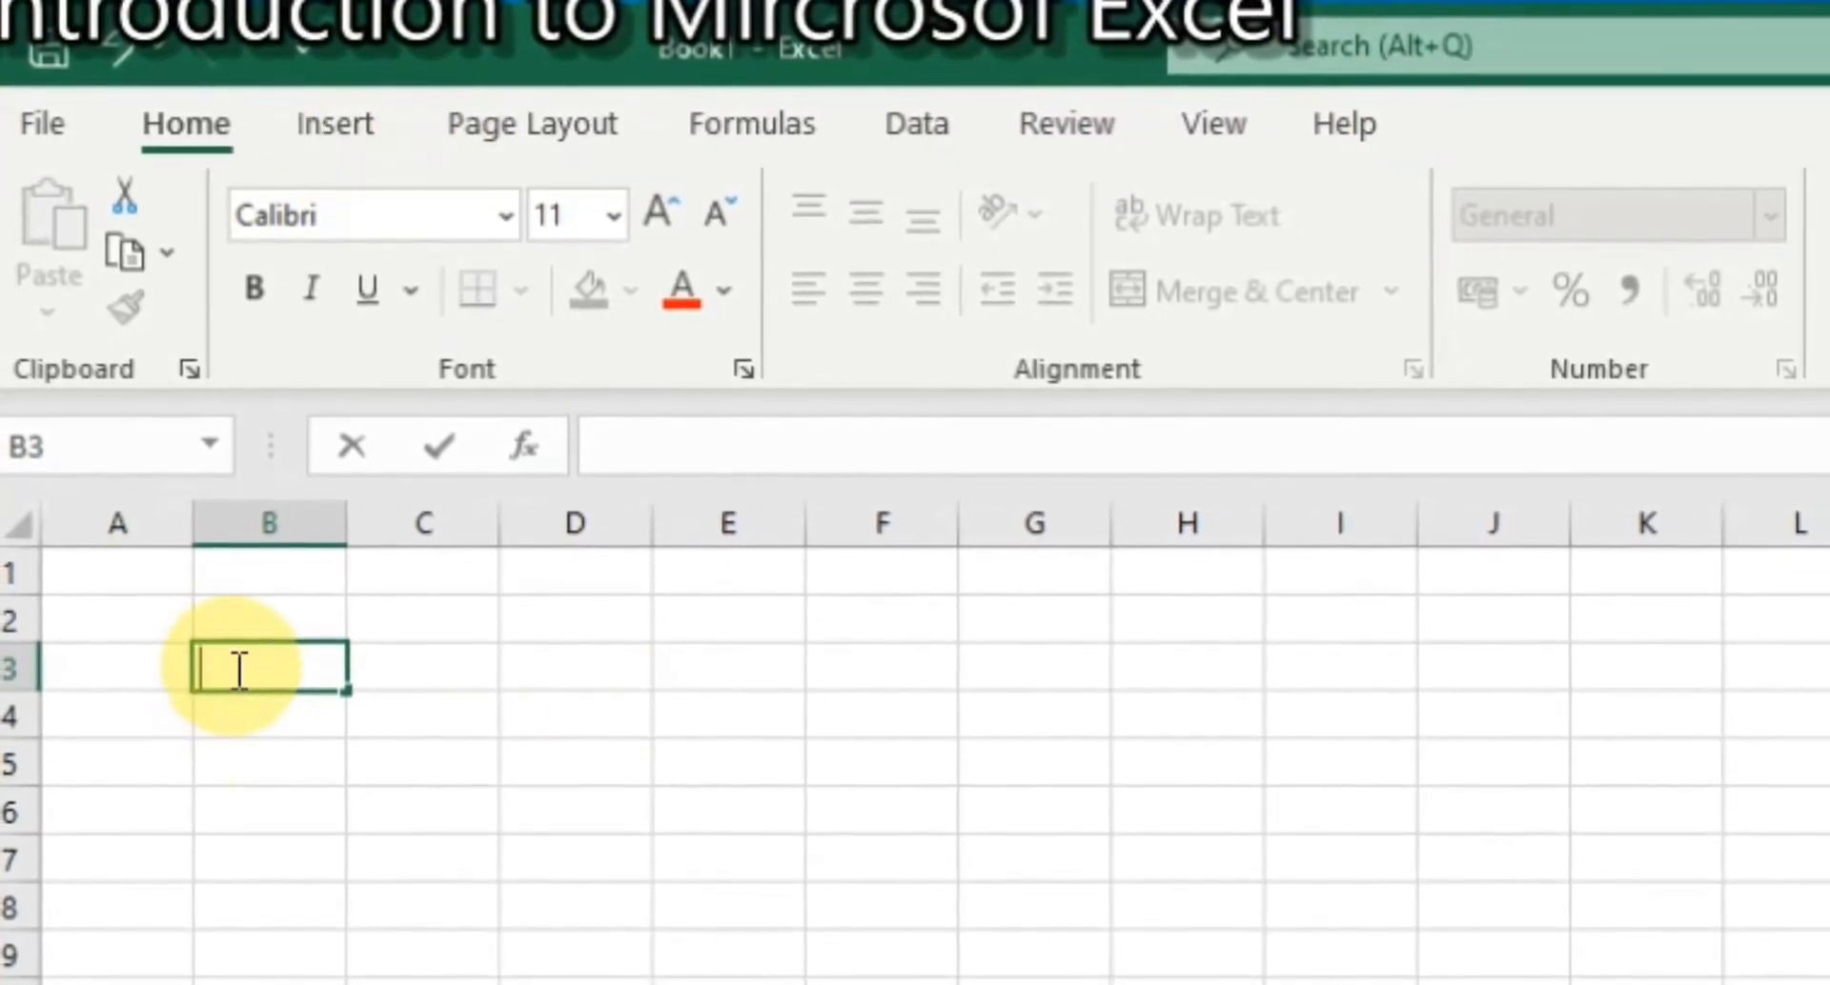
Step: Enter "tabs" in cell B3 and try to give it font size 20 and bold
type("tabs")
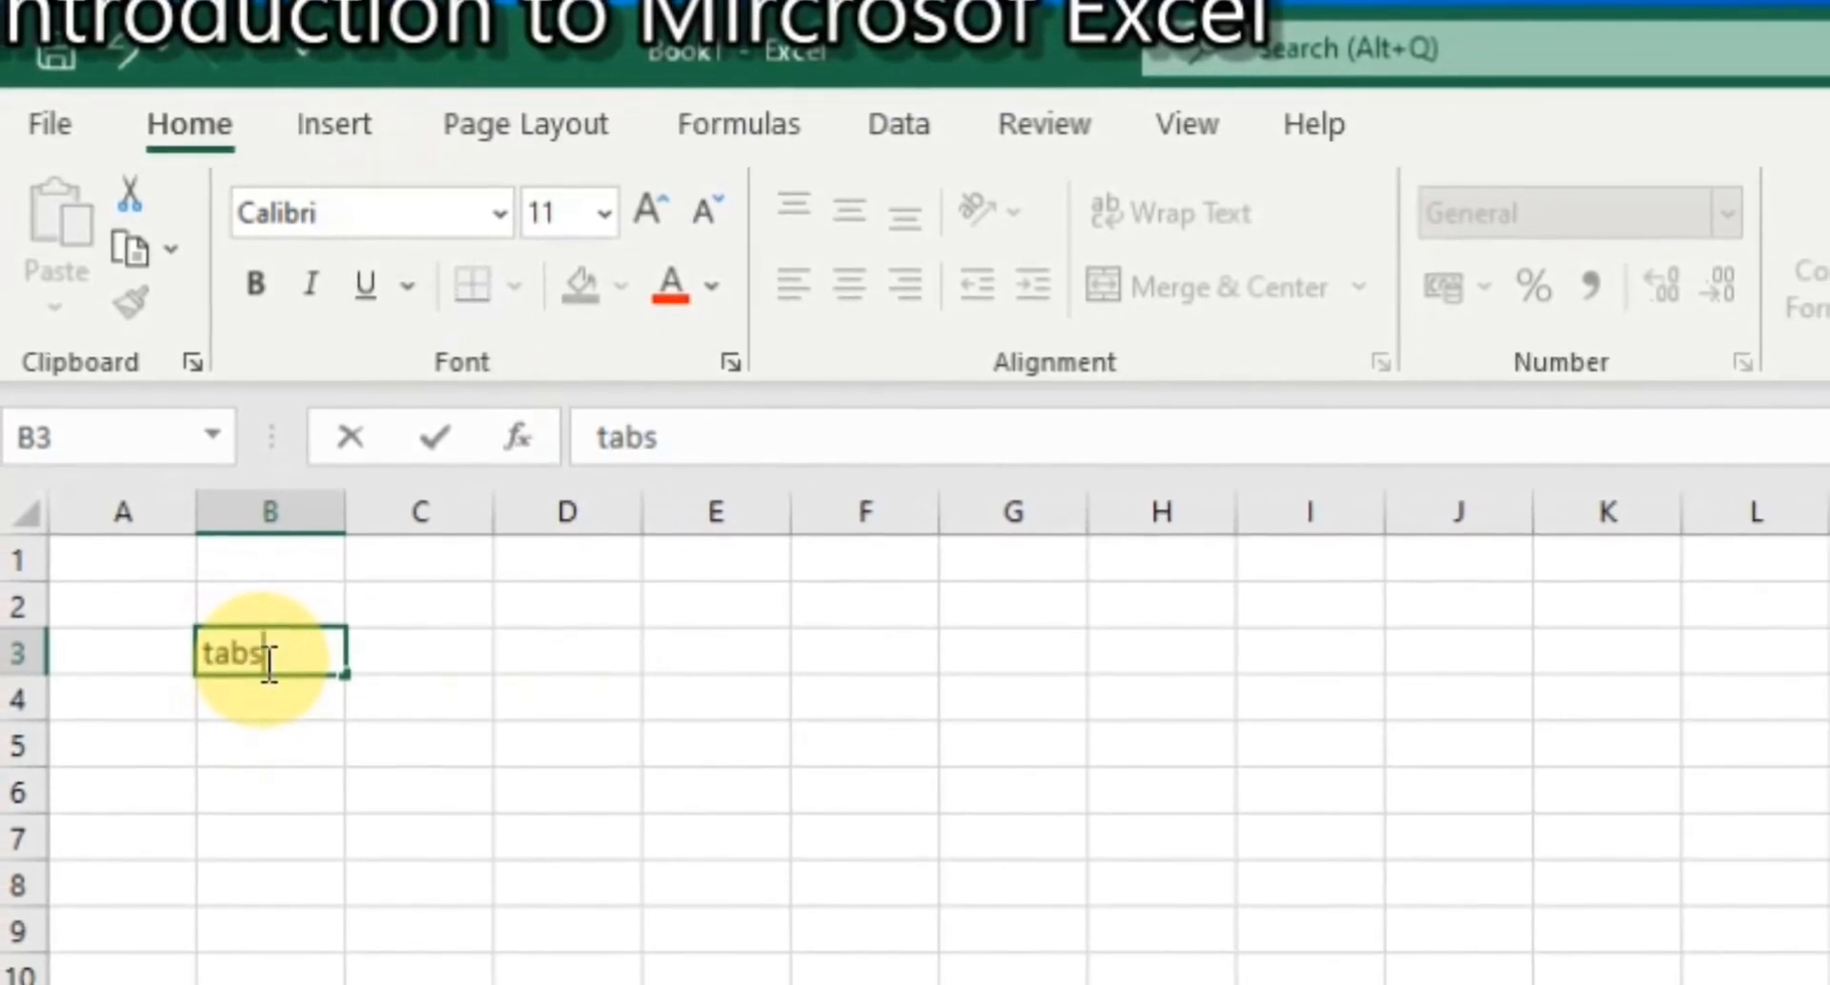
left_click(599, 212)
left_click(542, 684)
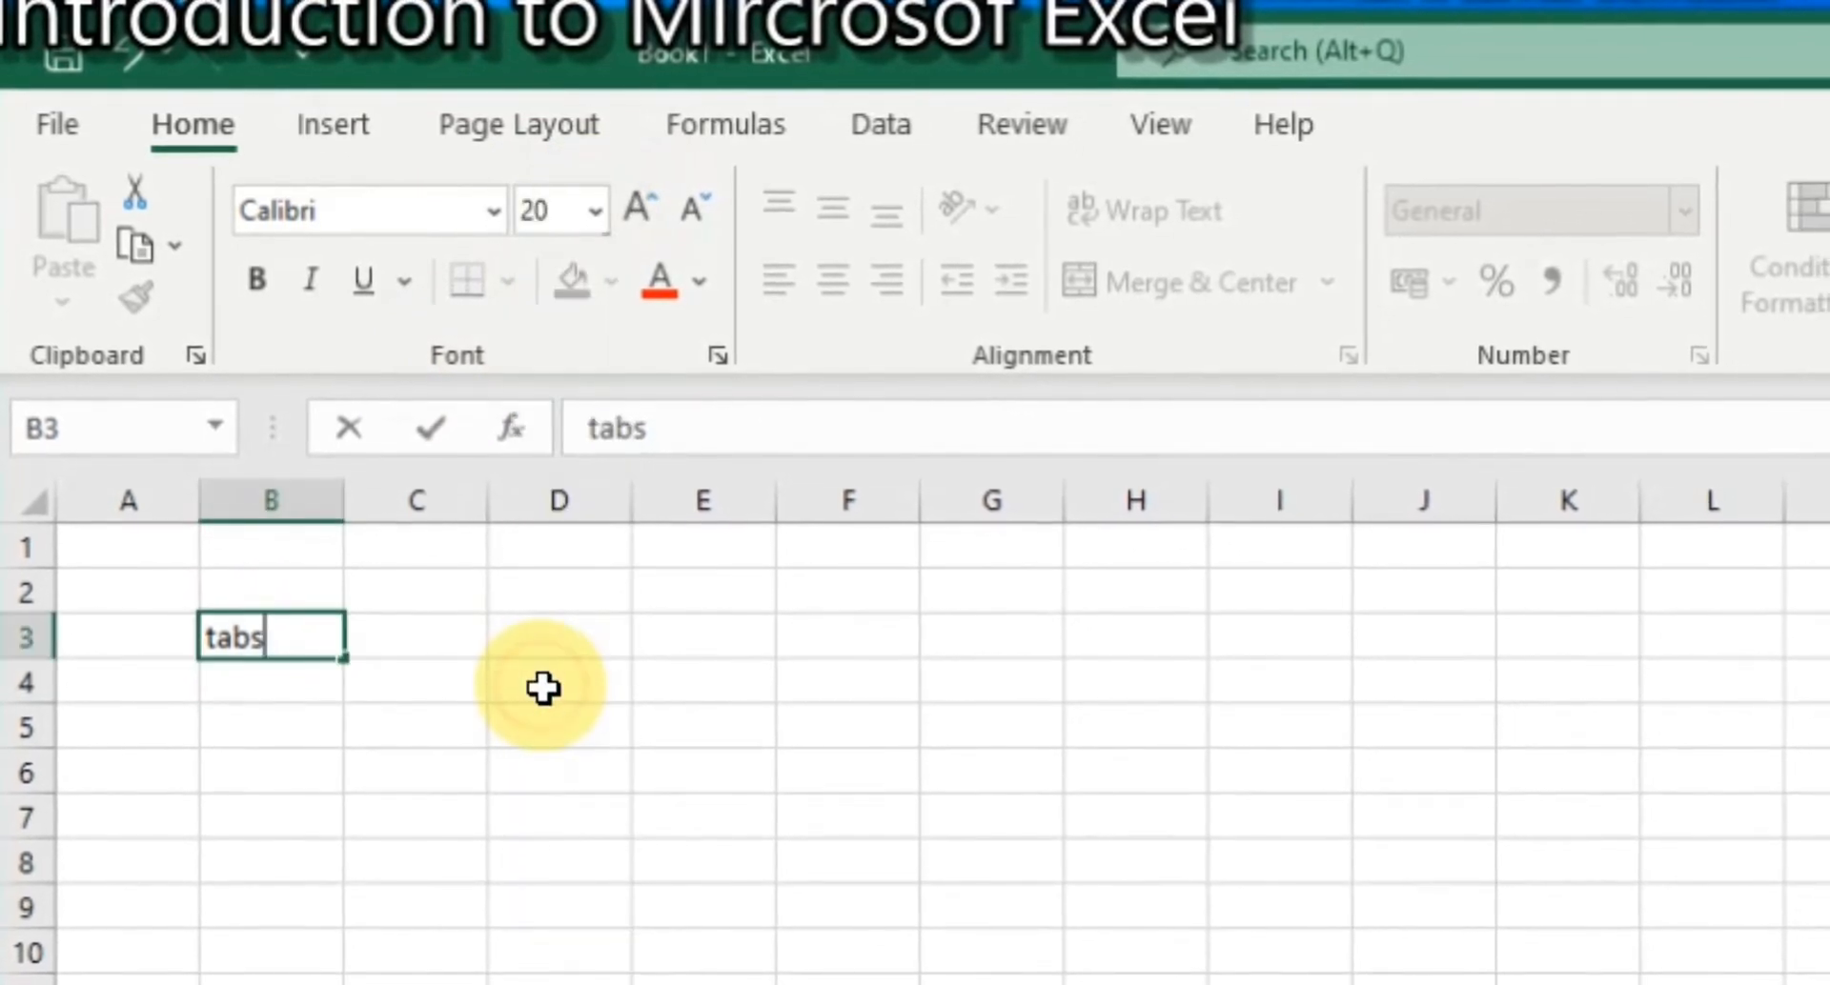
left_click(256, 279)
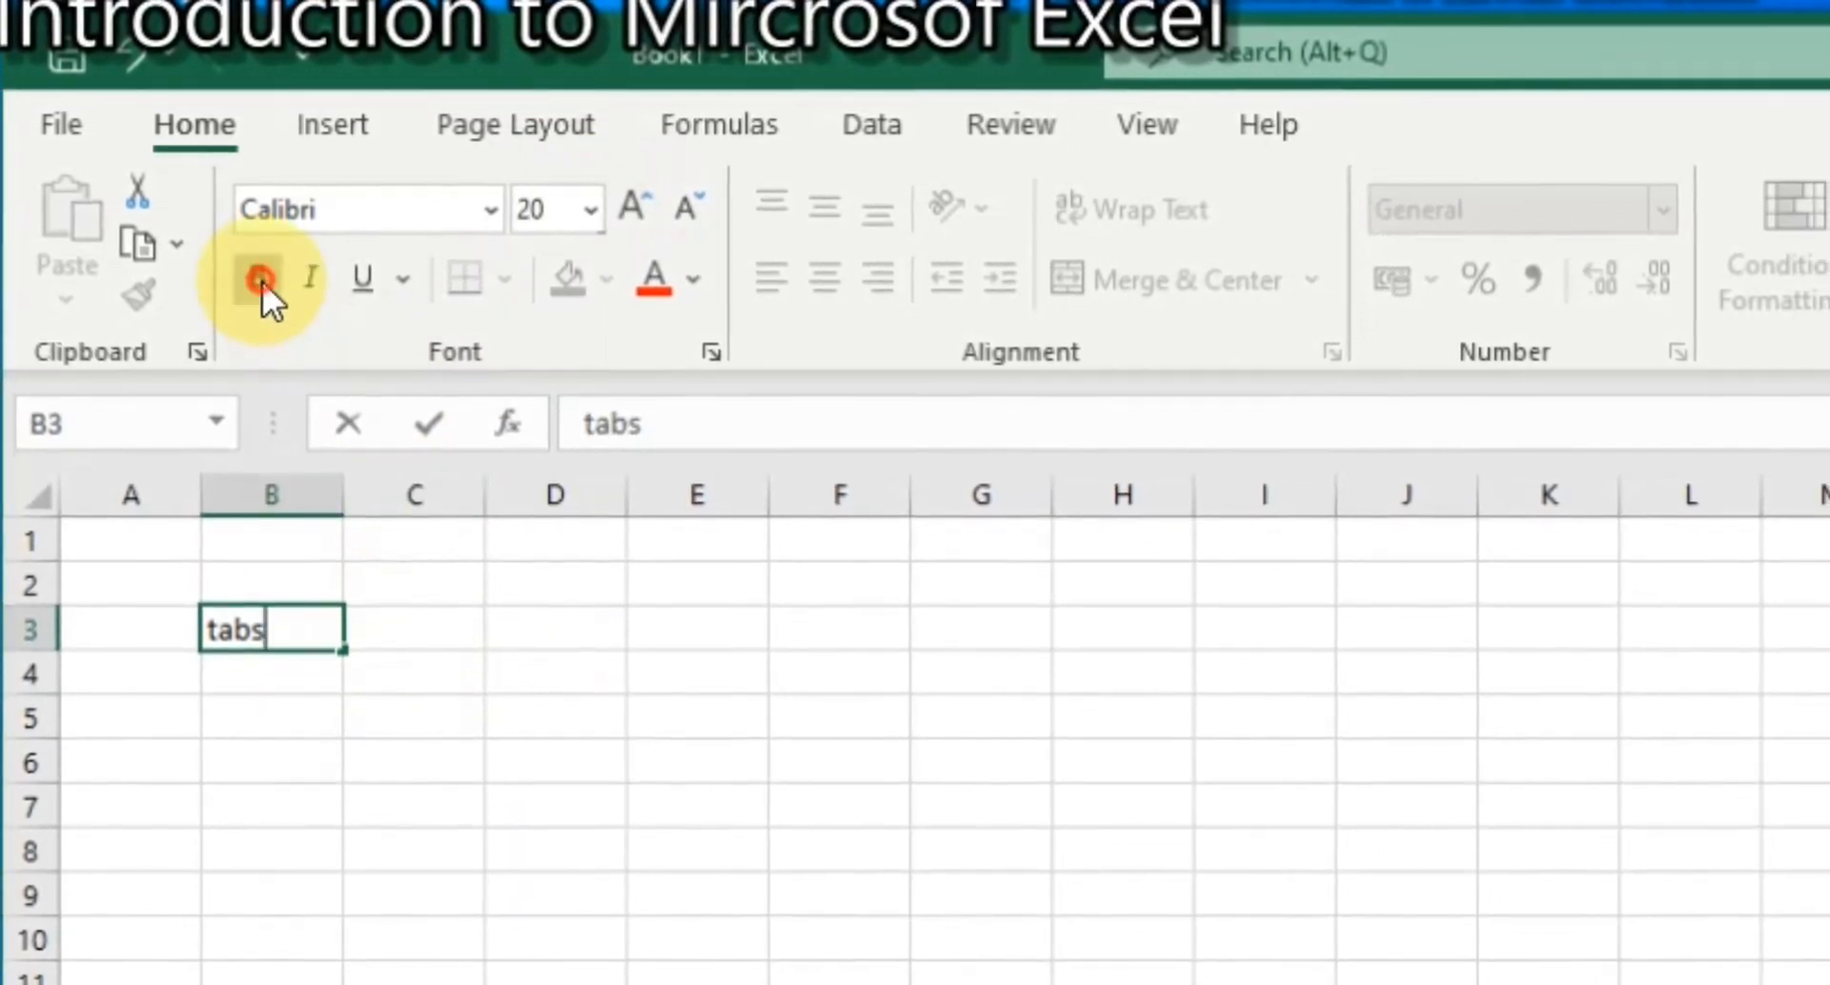
Step: Format the whole word "tabs" in B3 with font size 16 and bold, and delete it
double_click(272, 637)
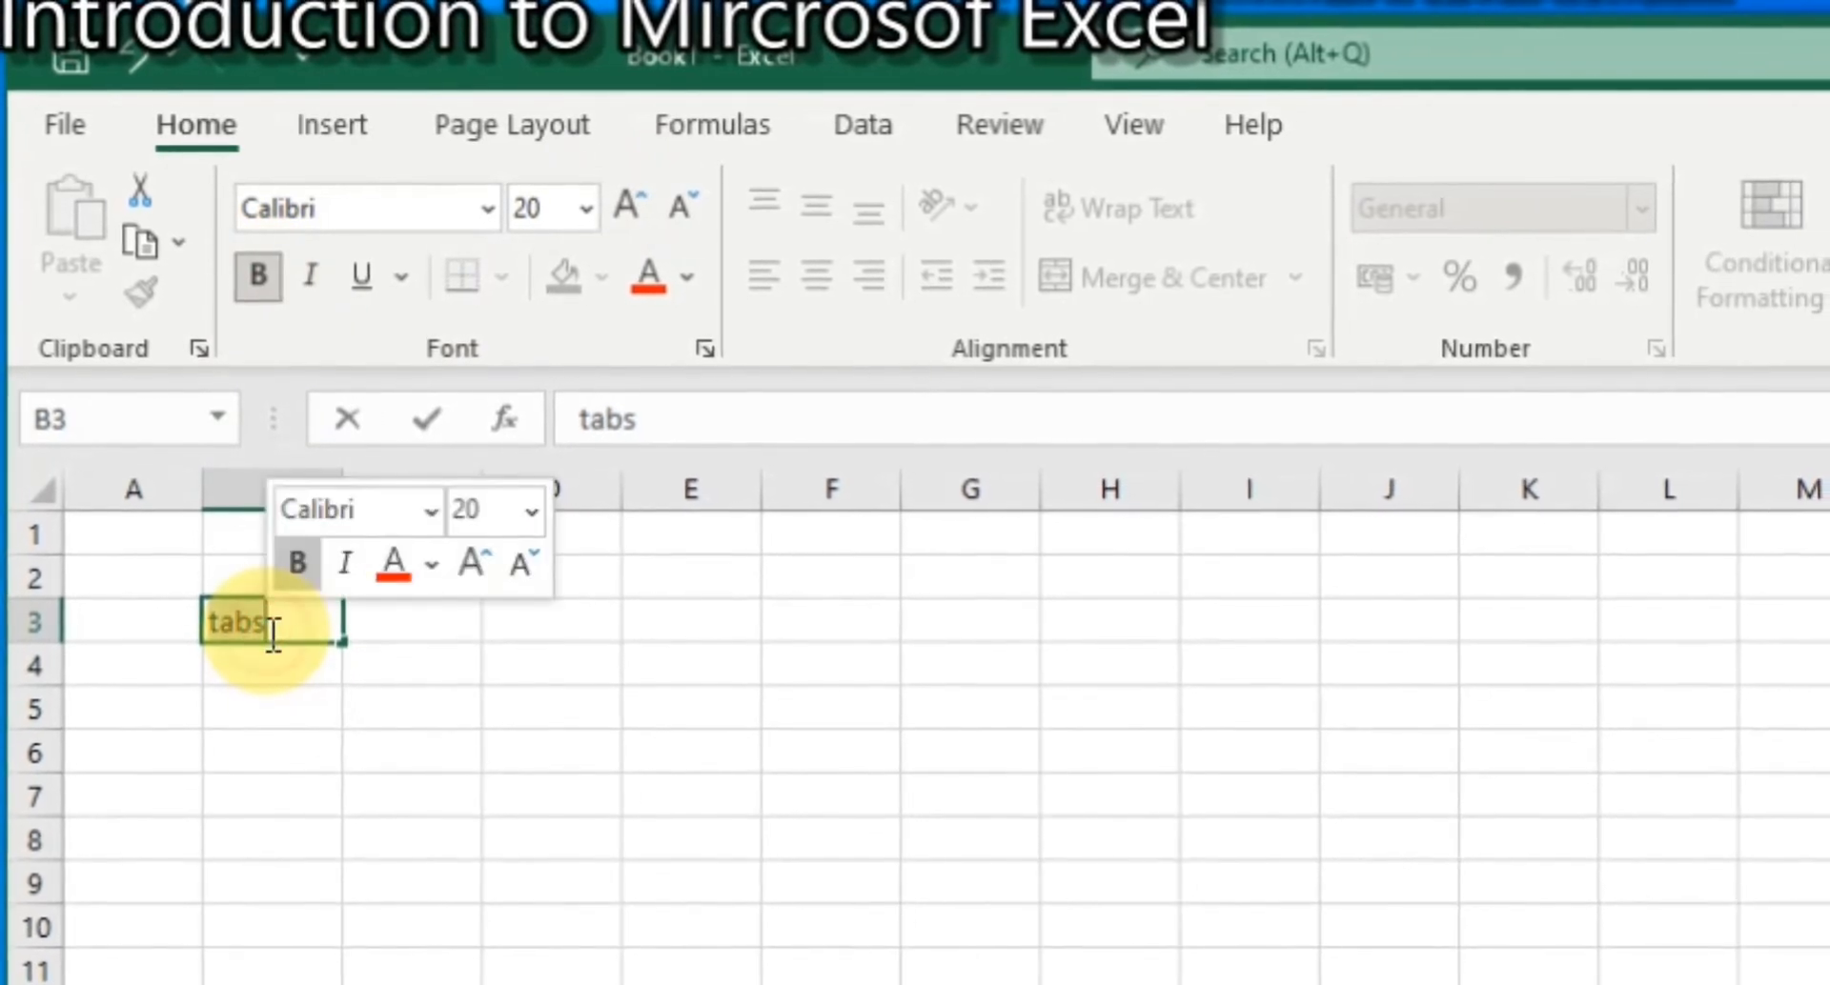
left_click(564, 202)
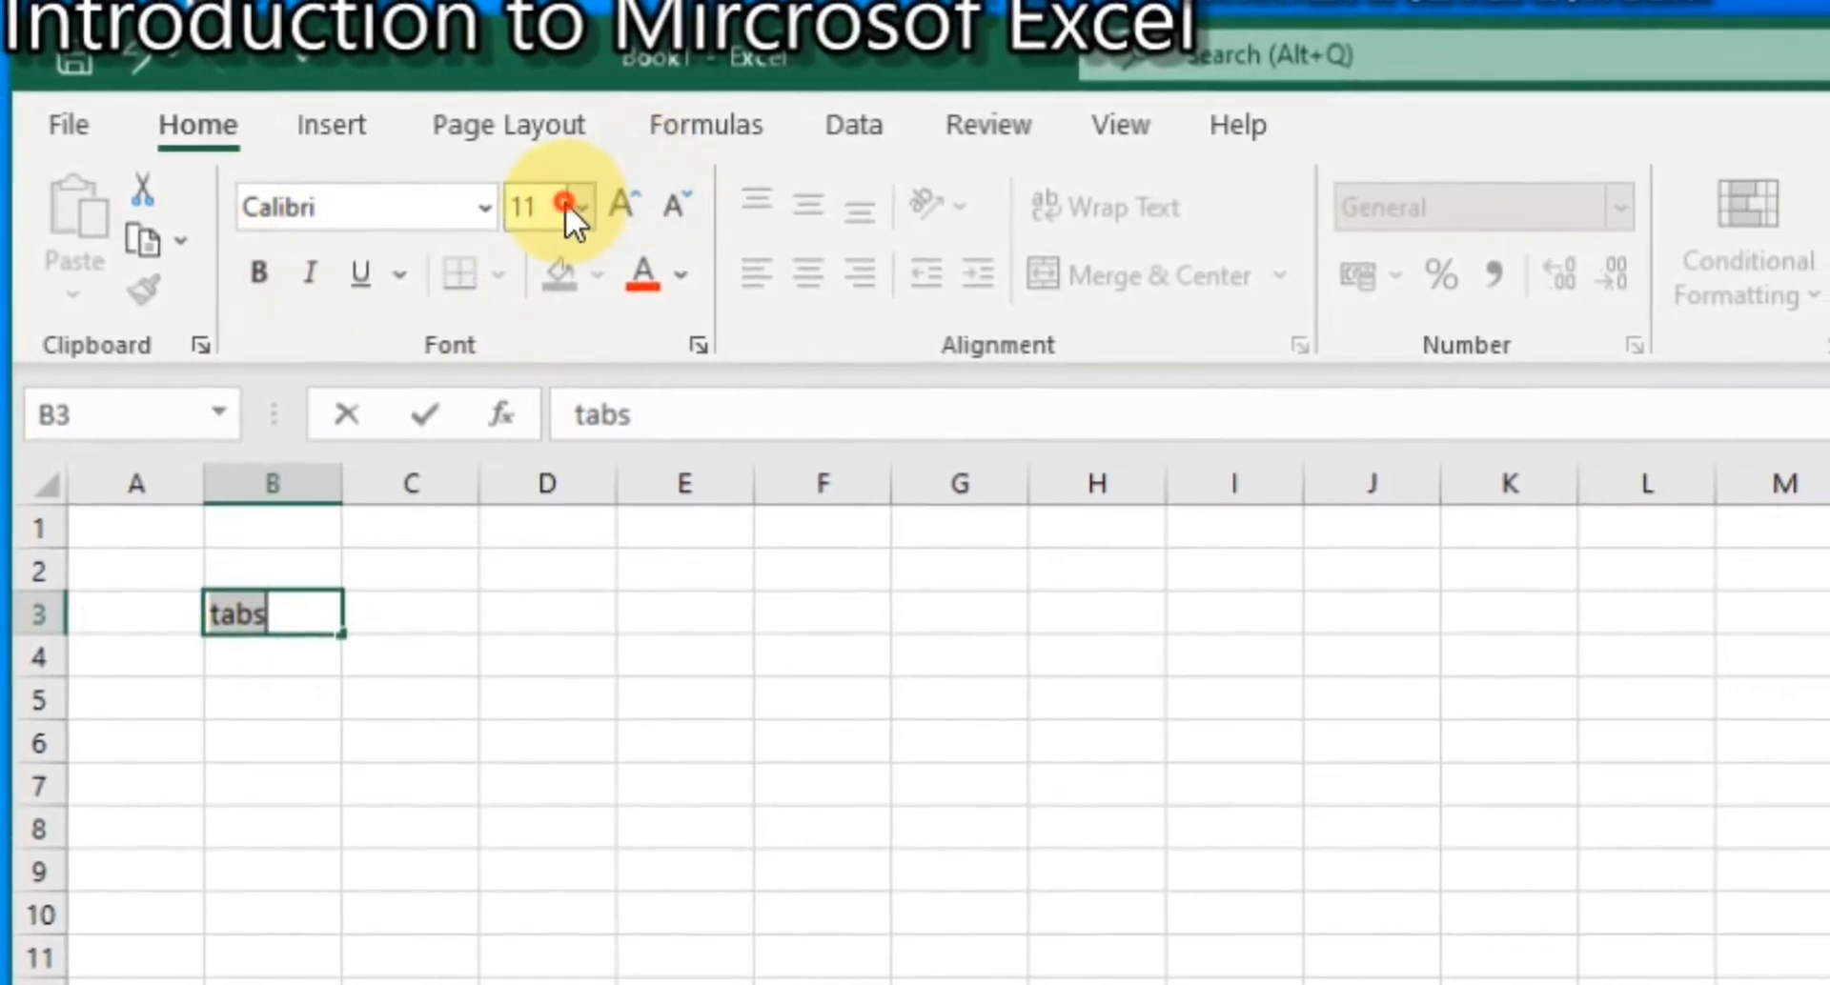
left_click(543, 540)
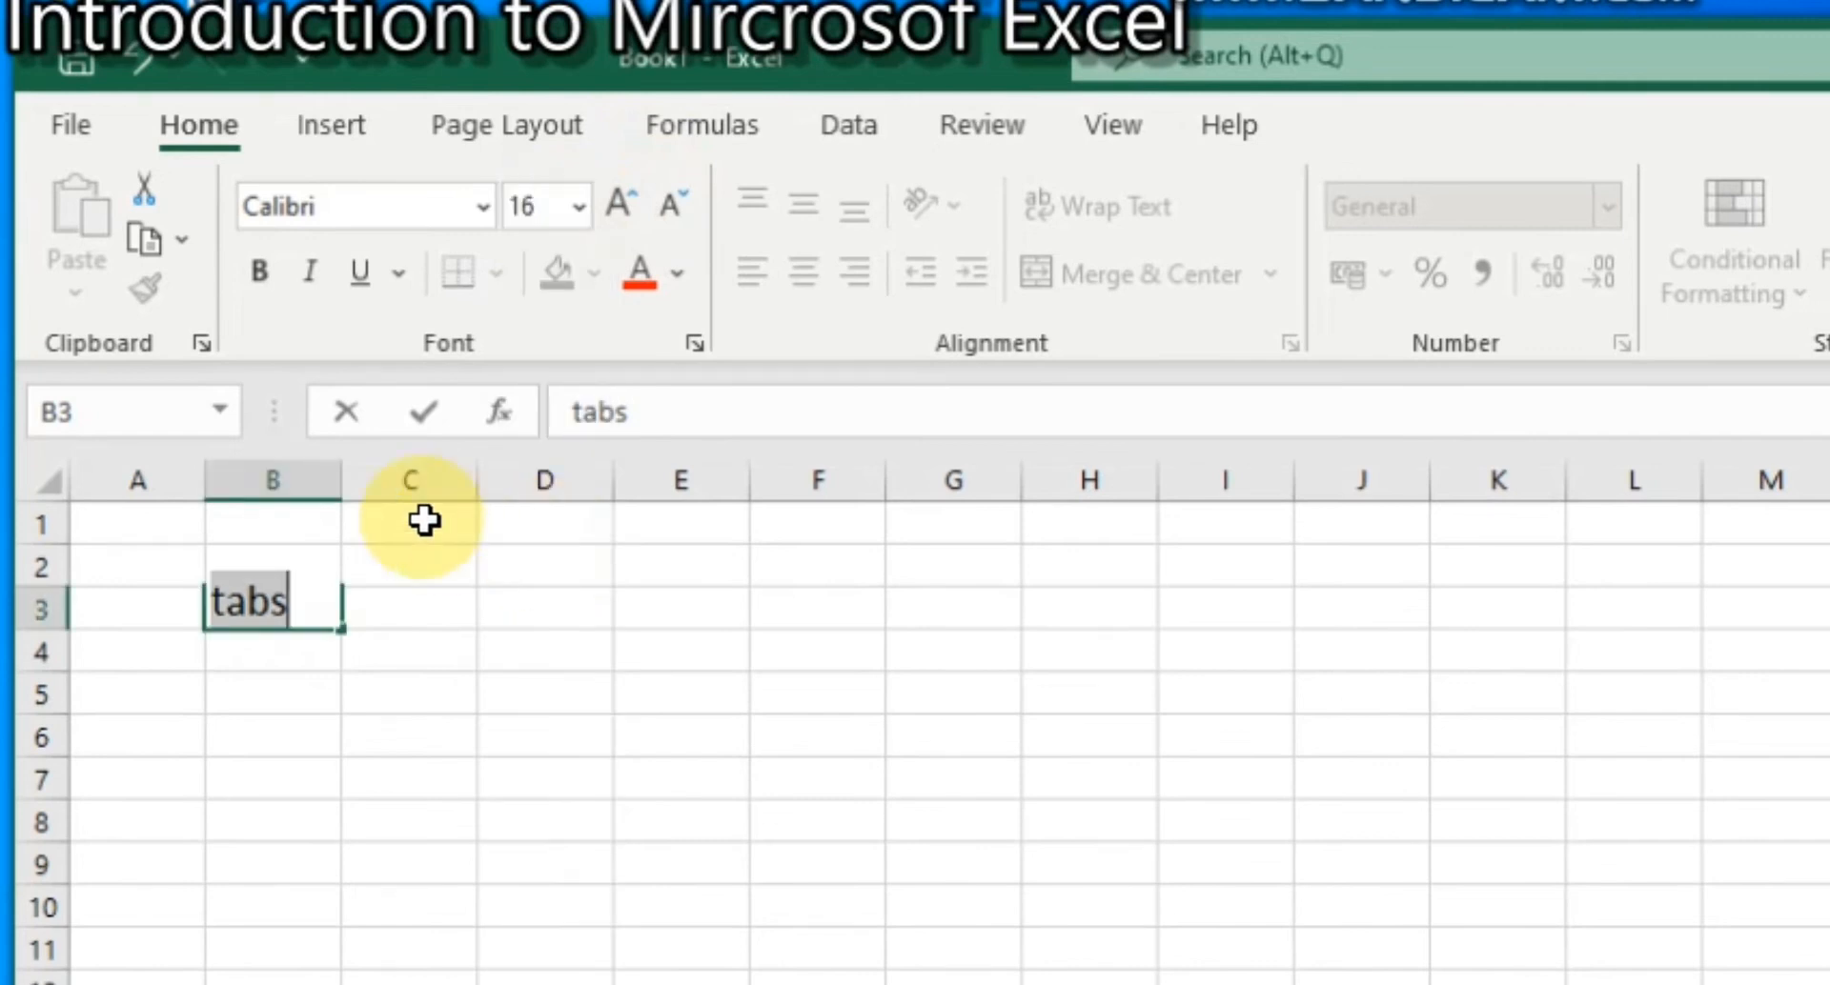
left_click(258, 272)
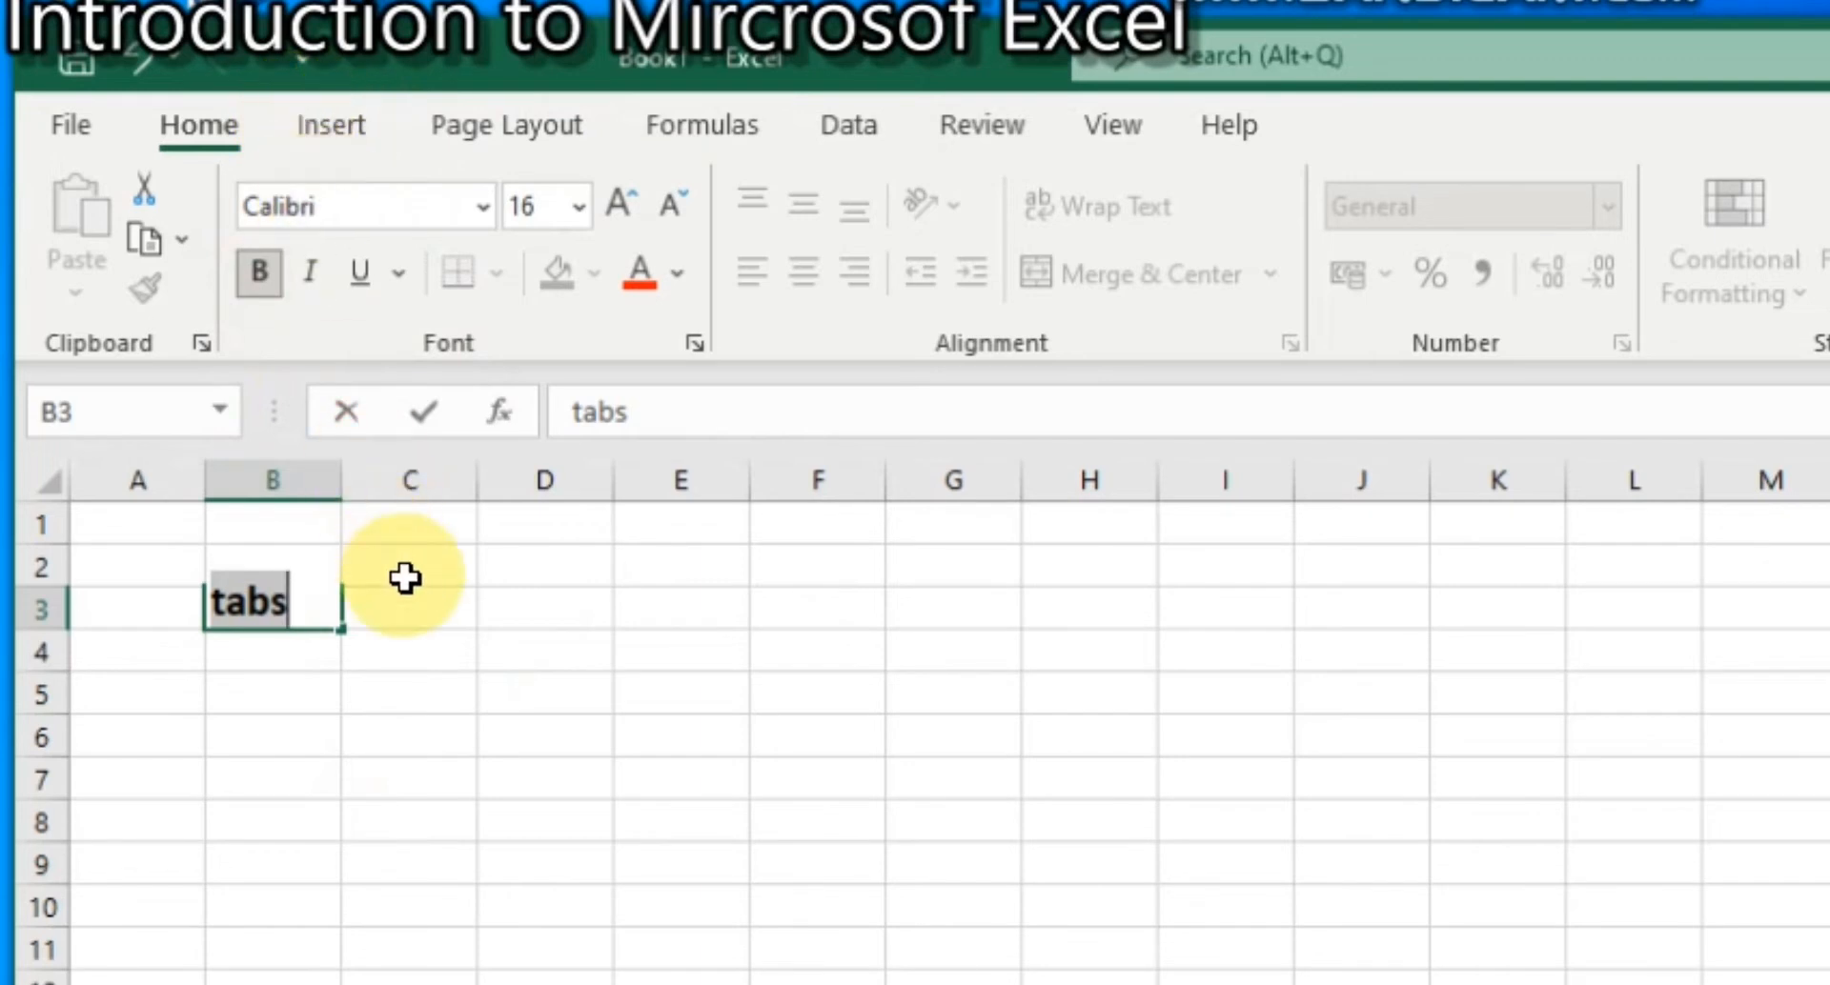
key("BackSpace")
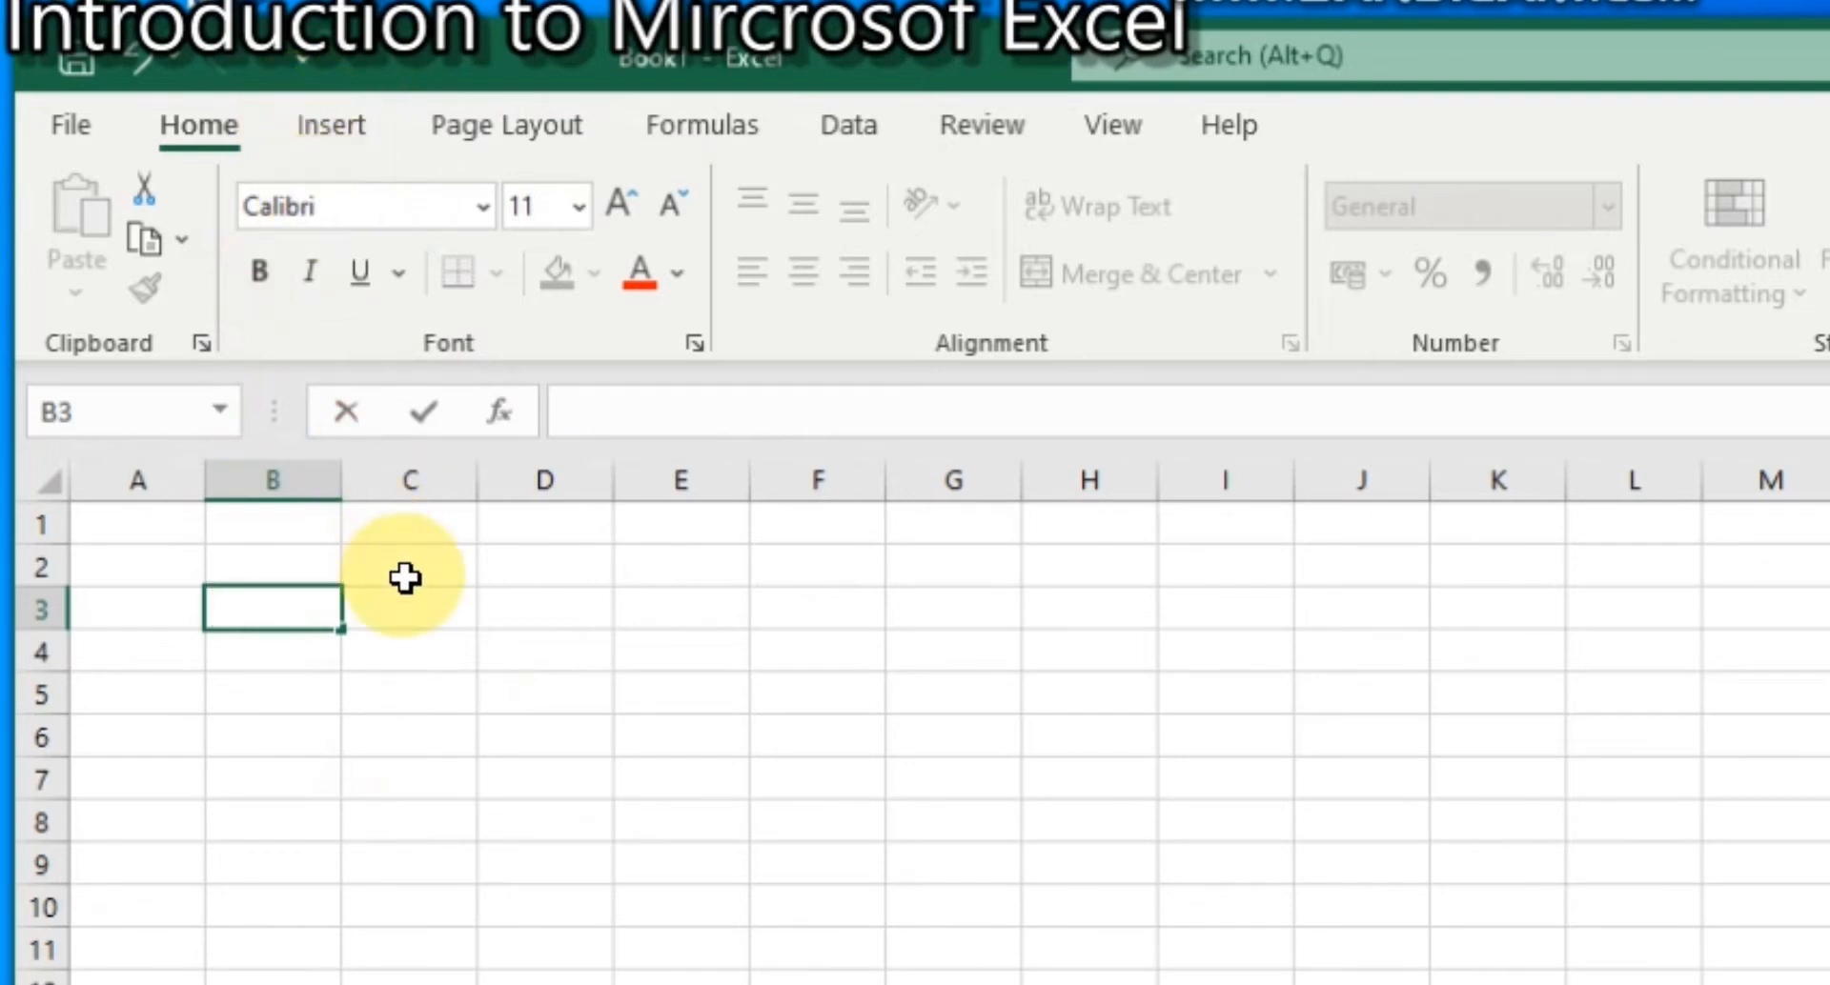
Step: Show the page layout commands, enter "ribon" in cell B3 and erase the word
left_click(467, 105)
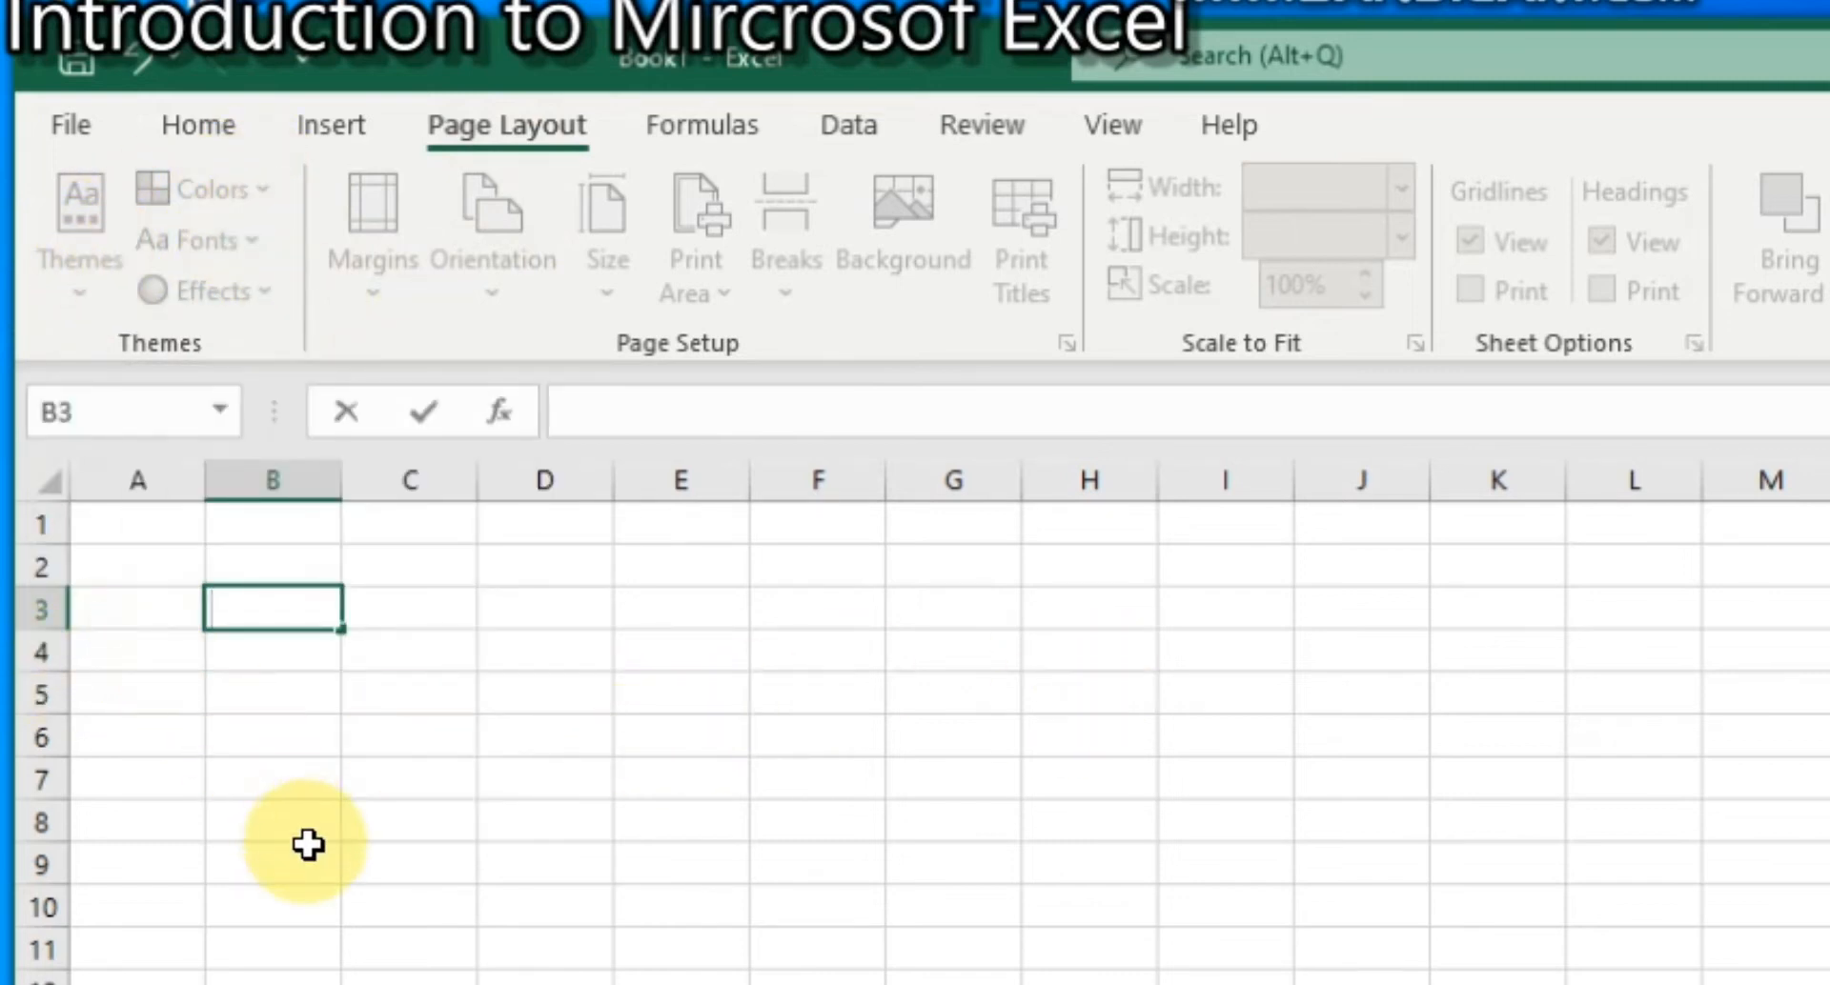
type("ibom")
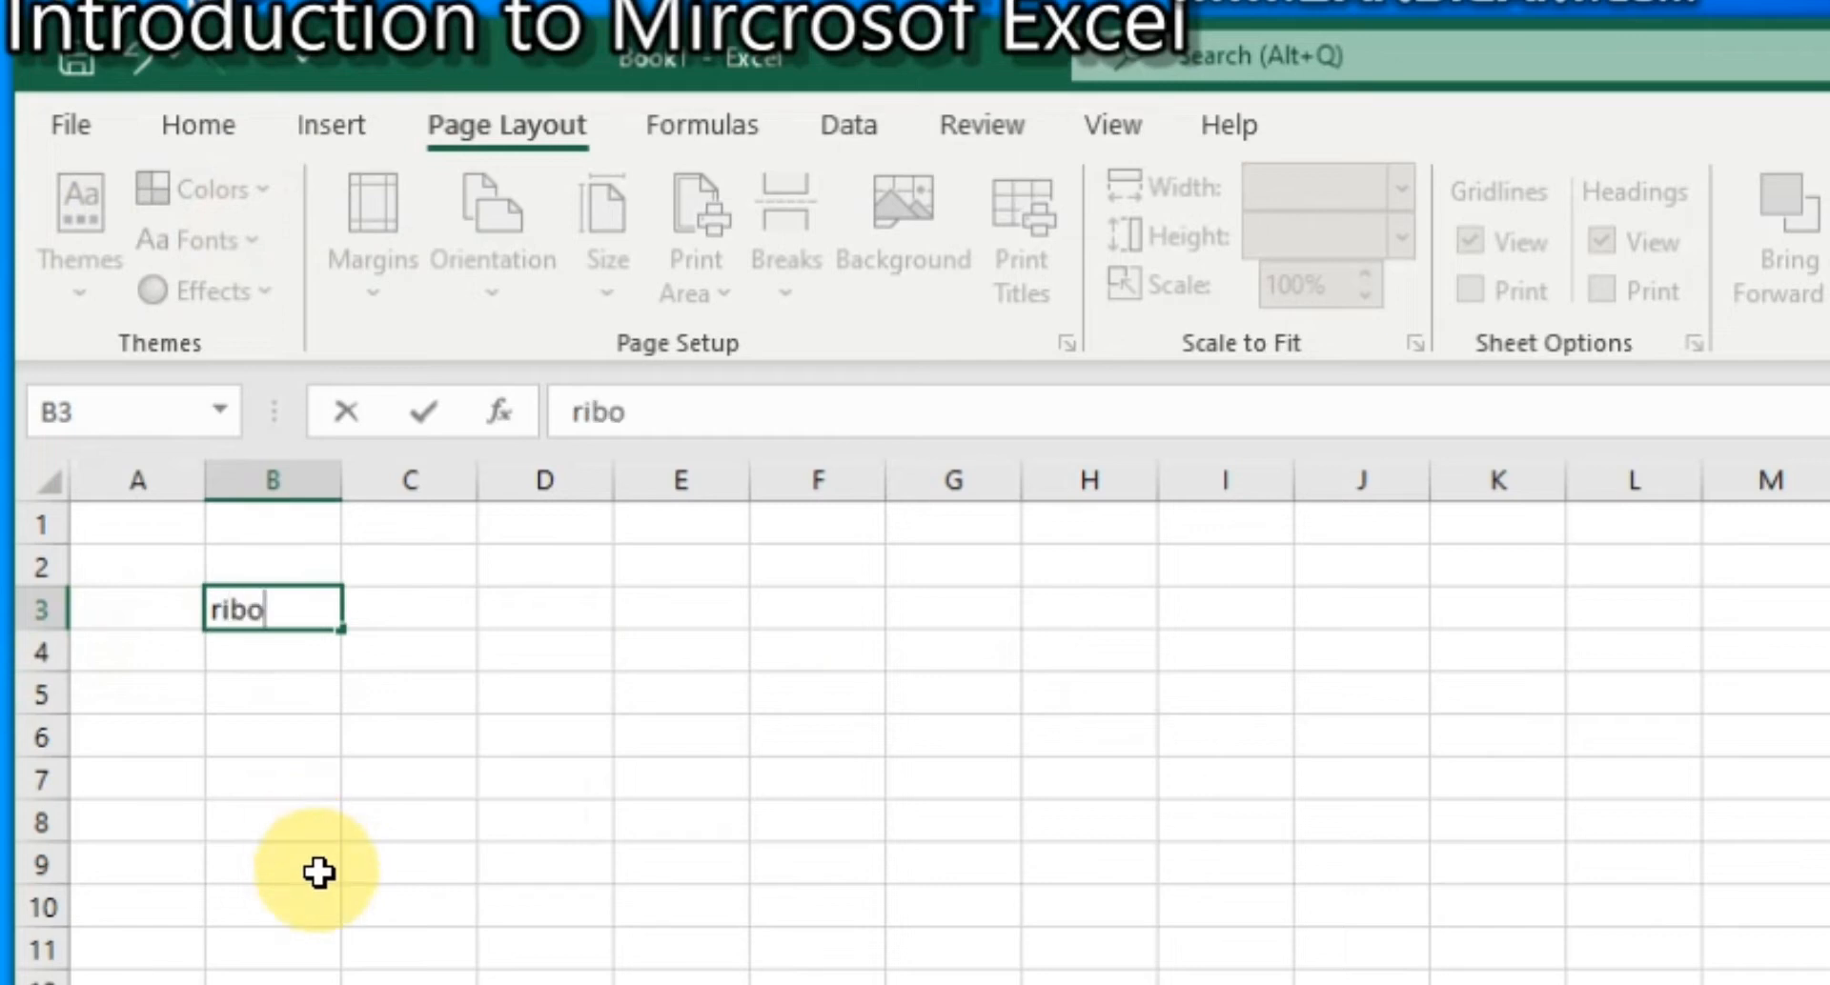
key("BackSpace")
type("n")
key("BackSpace")
key("BackSpace")
key("BackSpace")
key("BackSpace")
key("BackSpace")
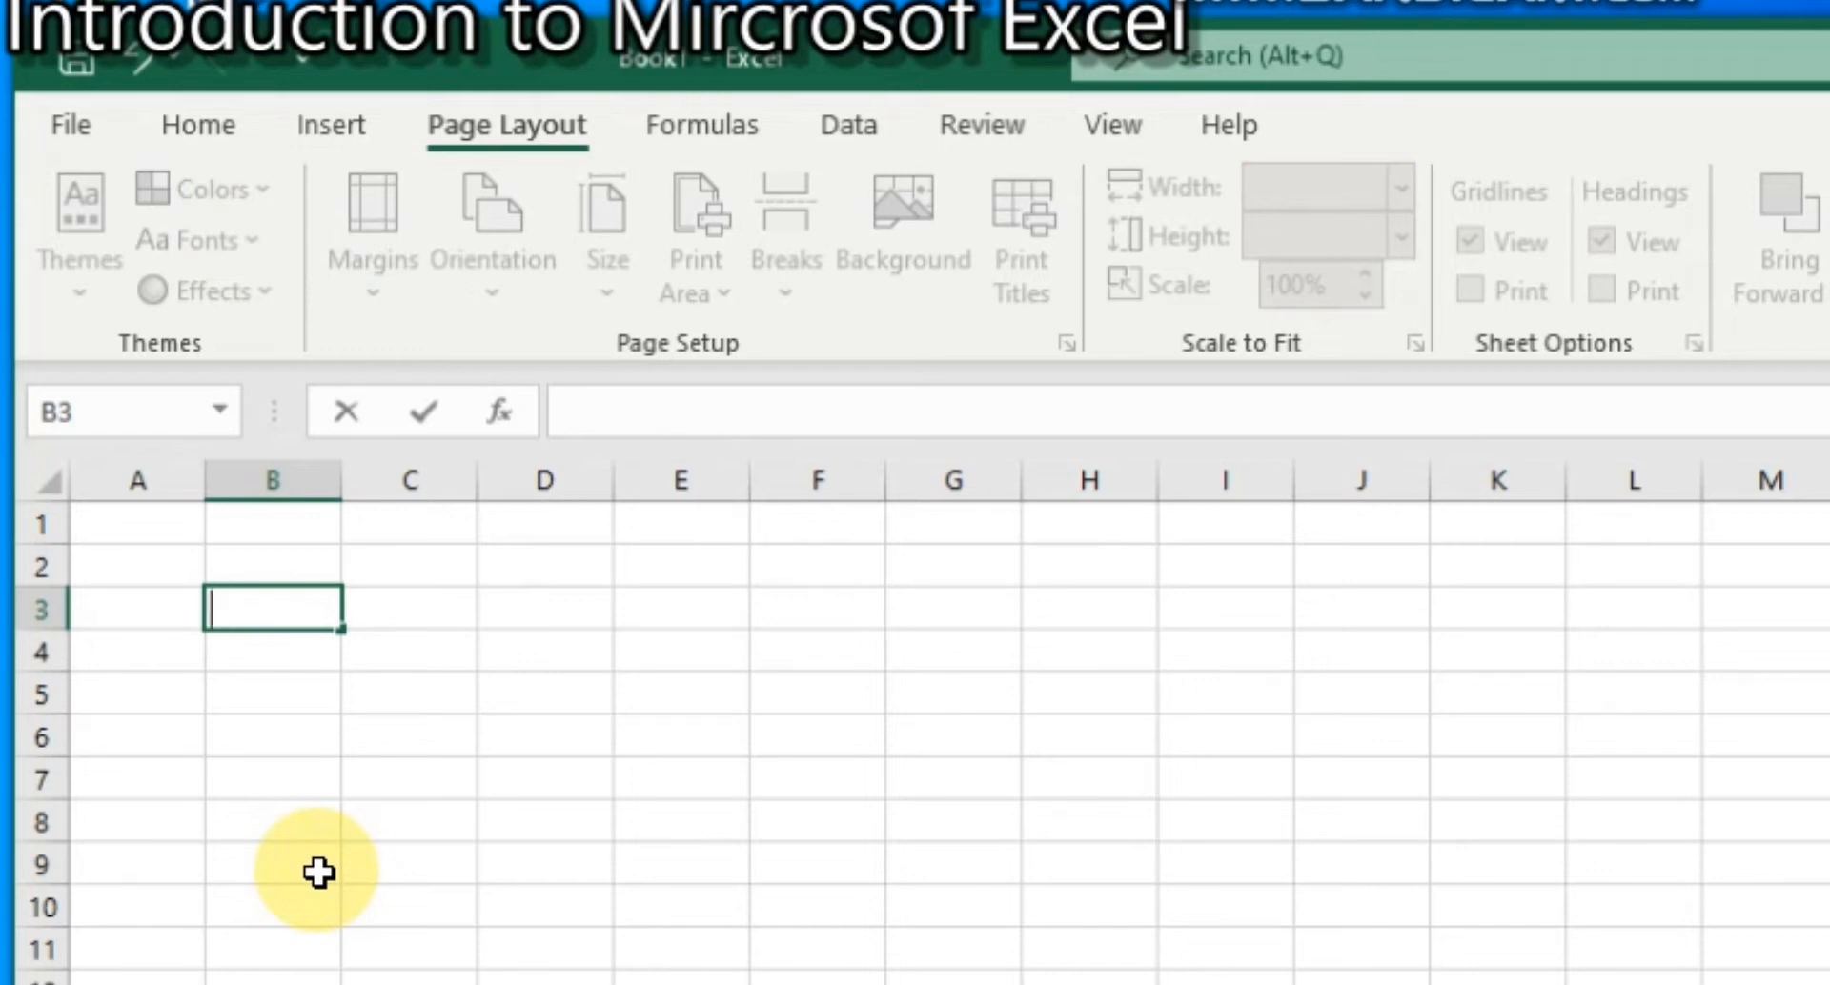
Step: Look over the formula function library and the page layout commands, and try to open the detailed page setup options
left_click(672, 134)
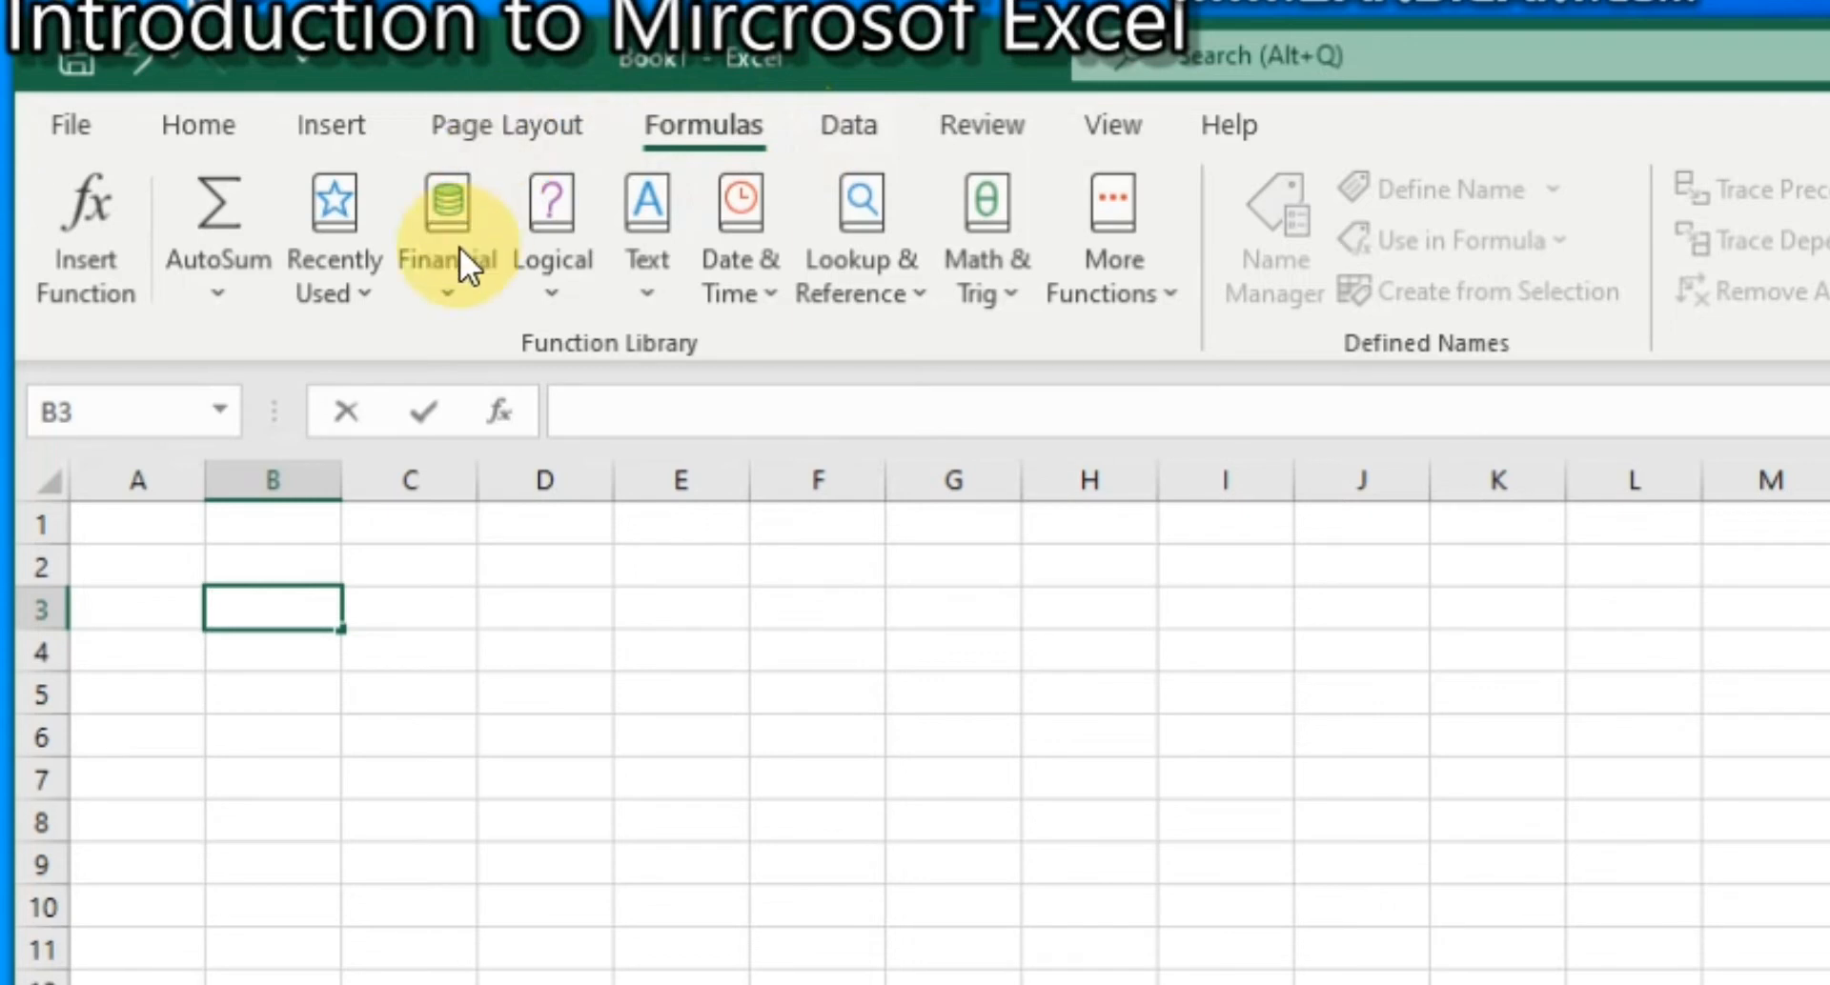
left_click(454, 122)
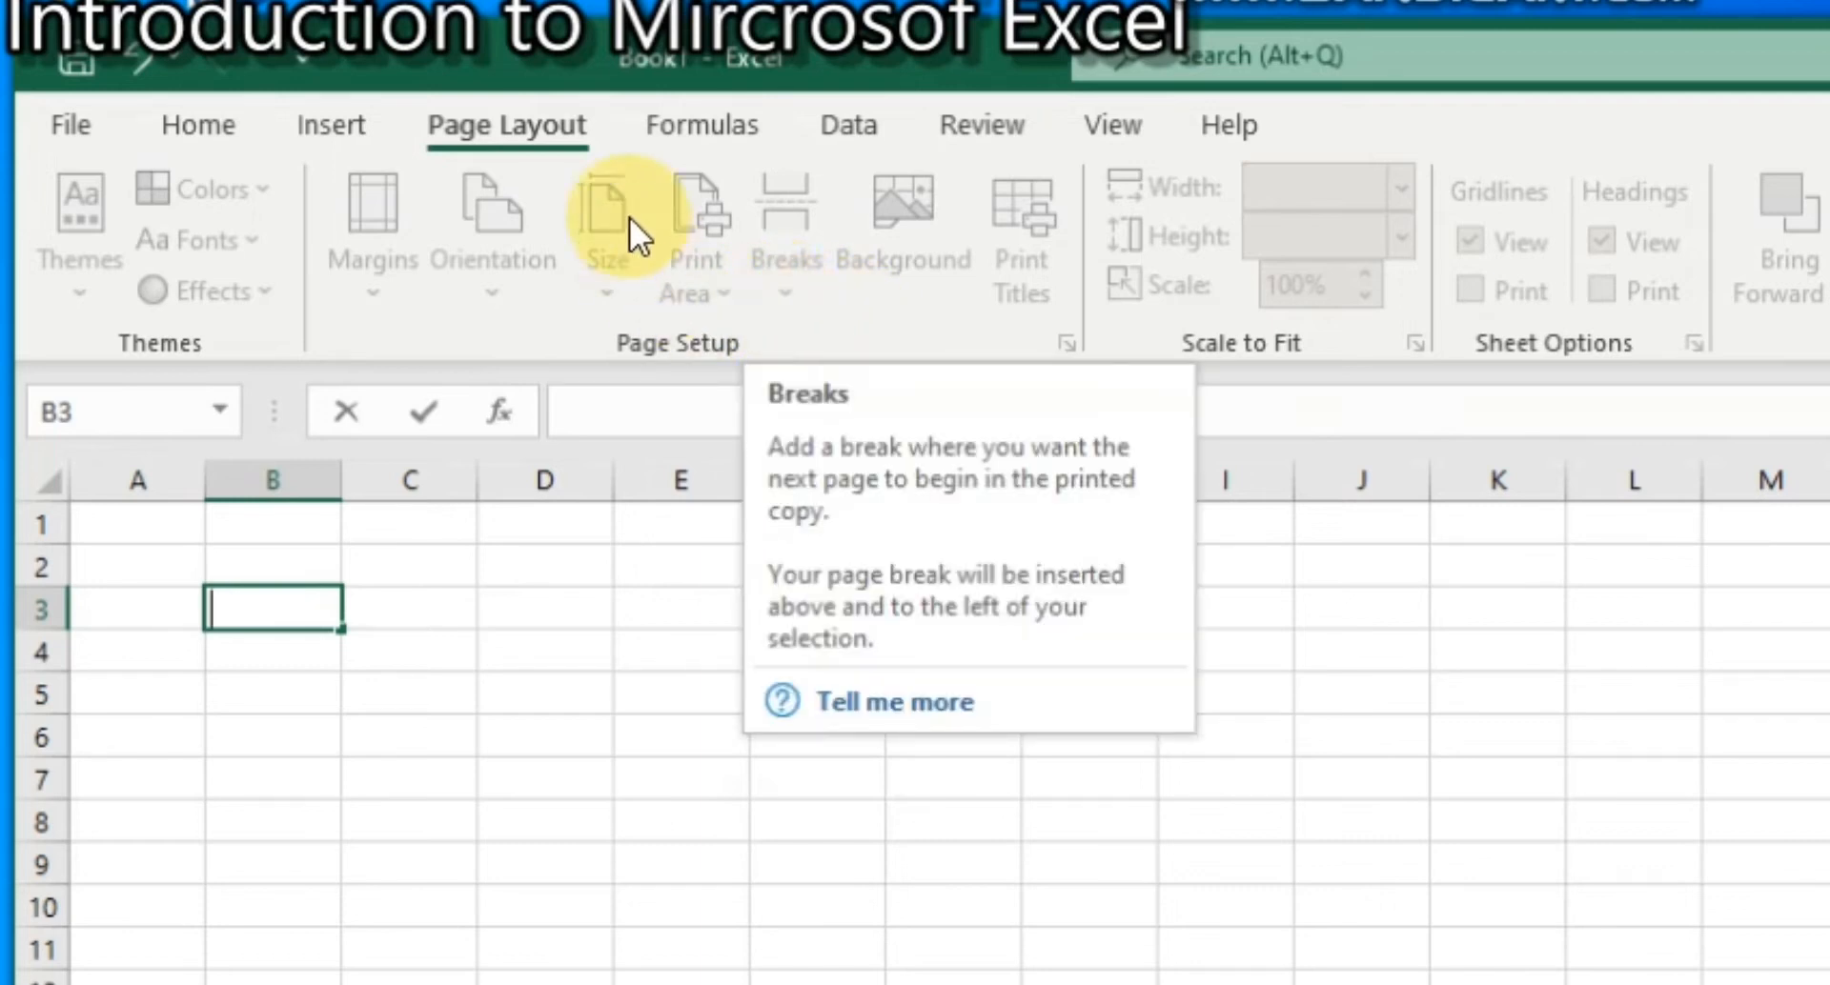
left_click(1065, 345)
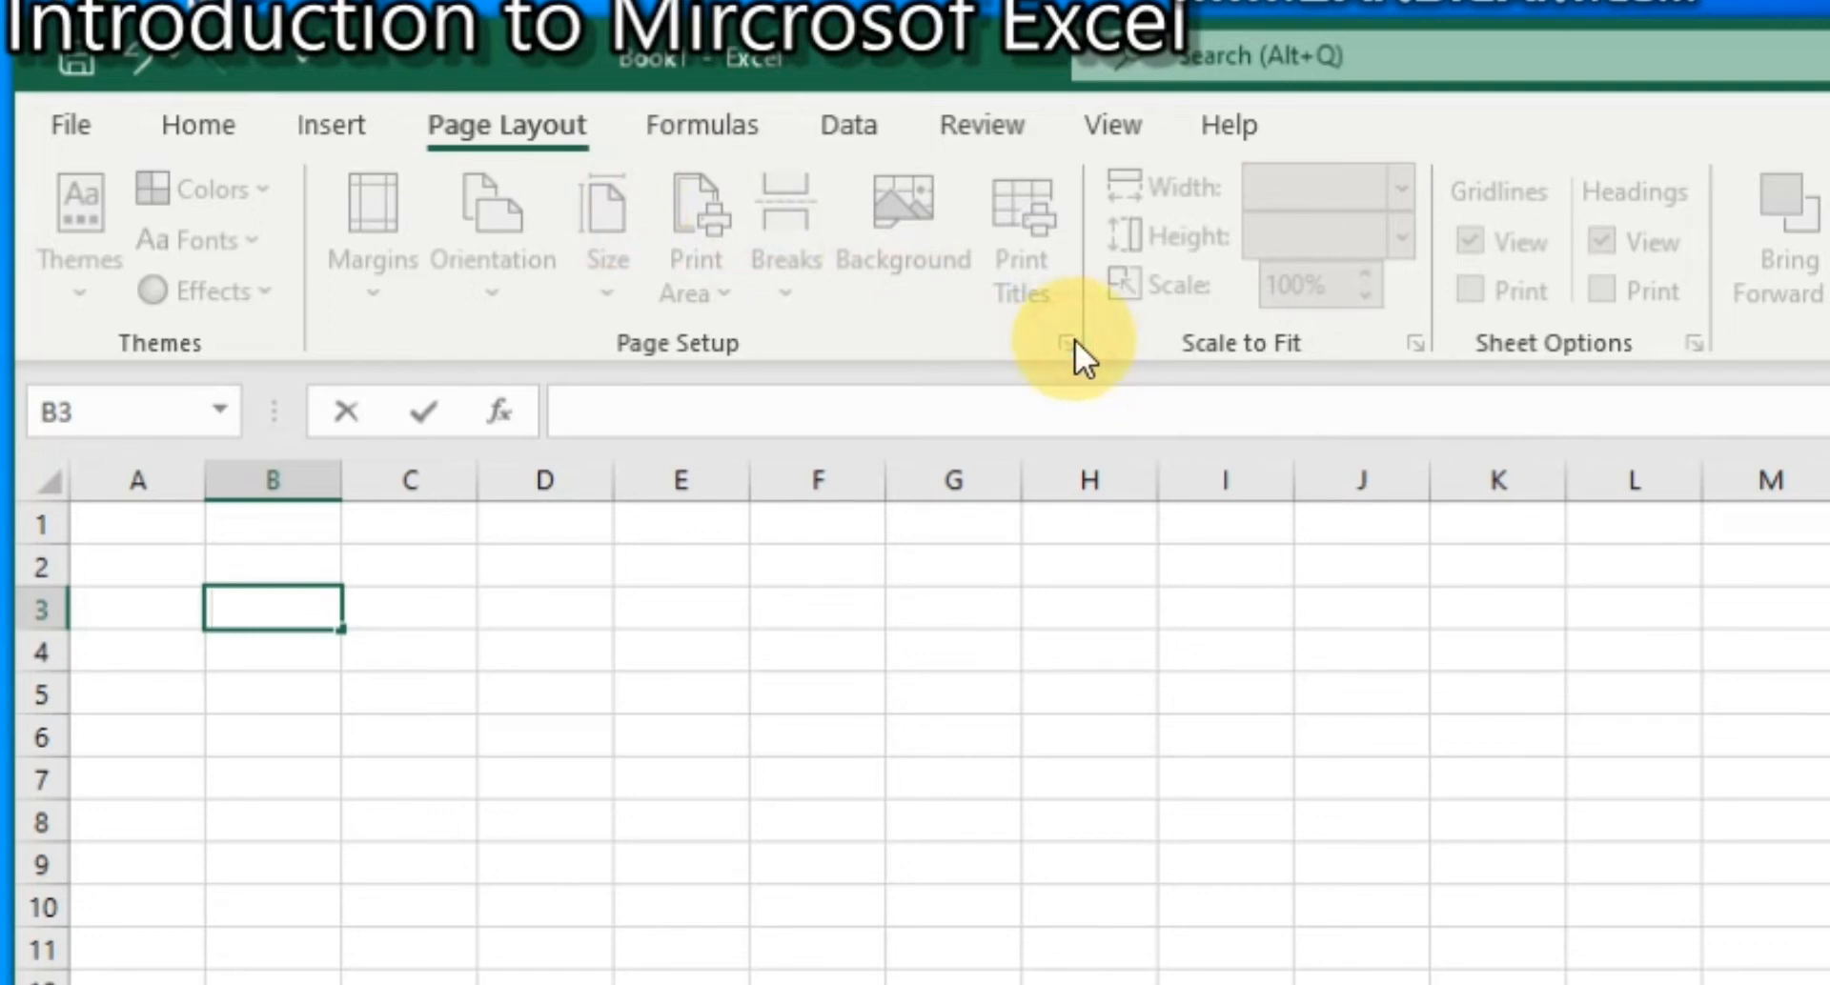
Step: Enter the sample text "uigty" in cell F4
left_click(788, 653)
type("uigty")
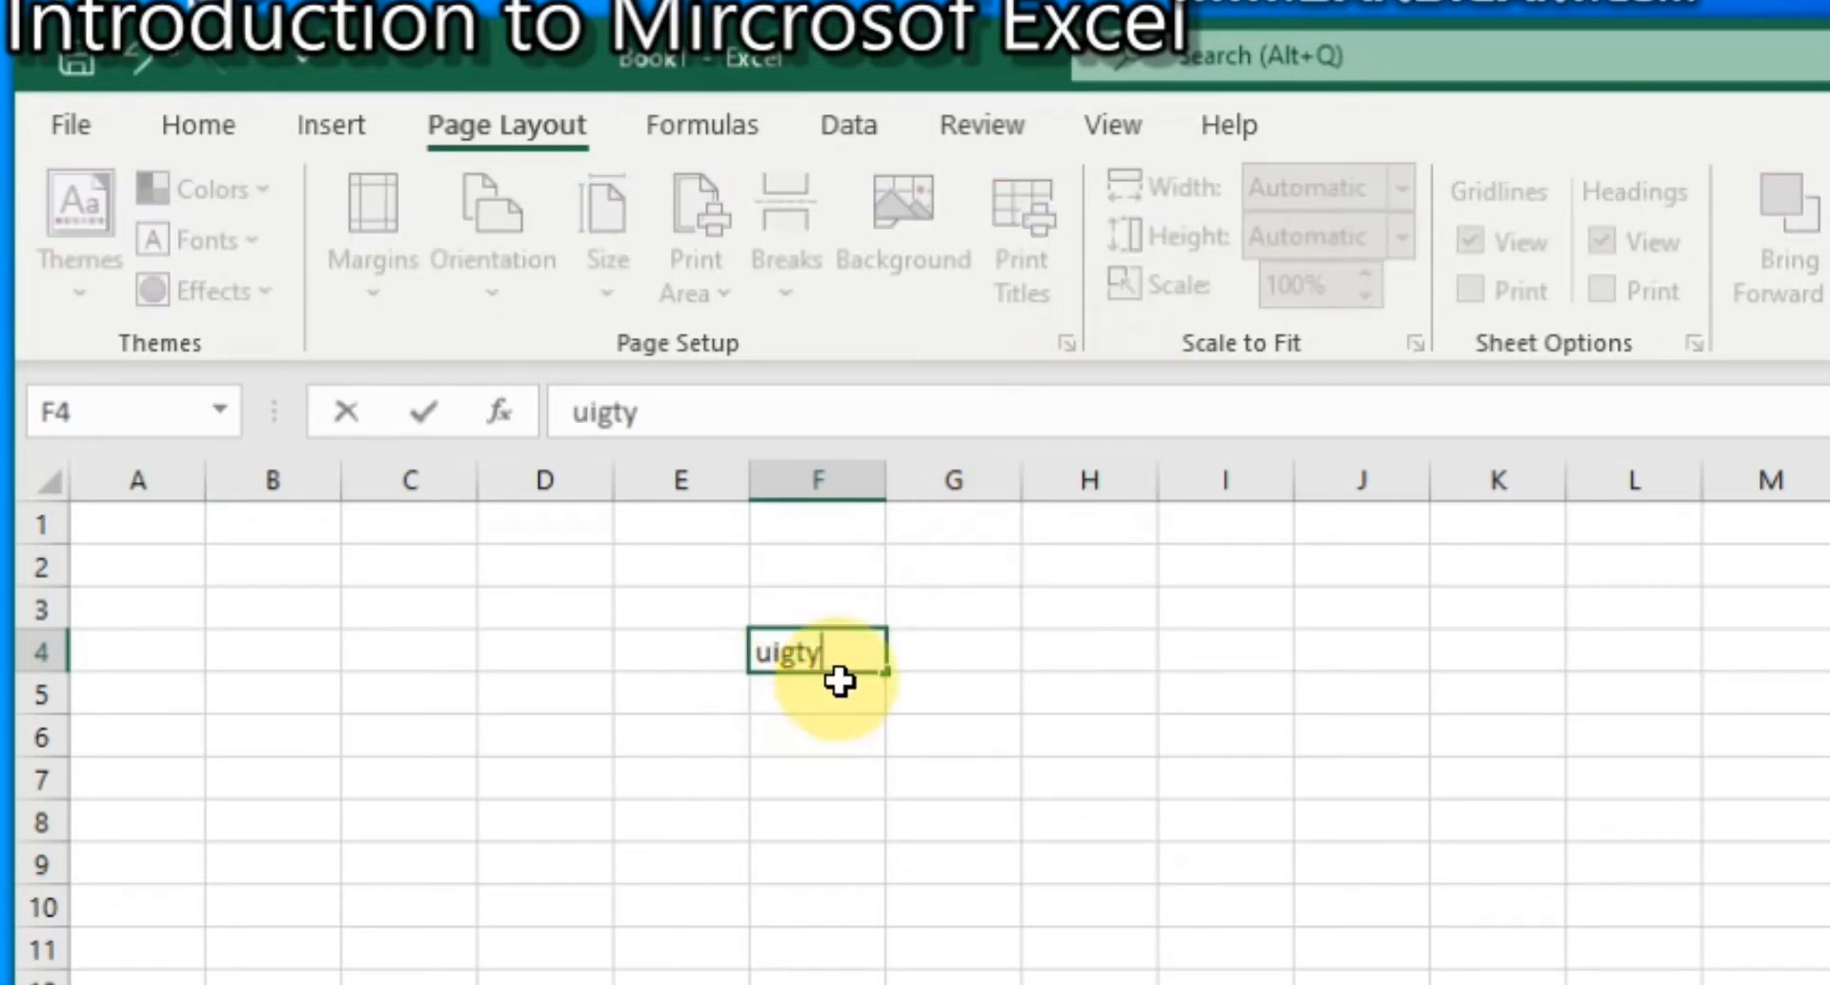
left_click(839, 679)
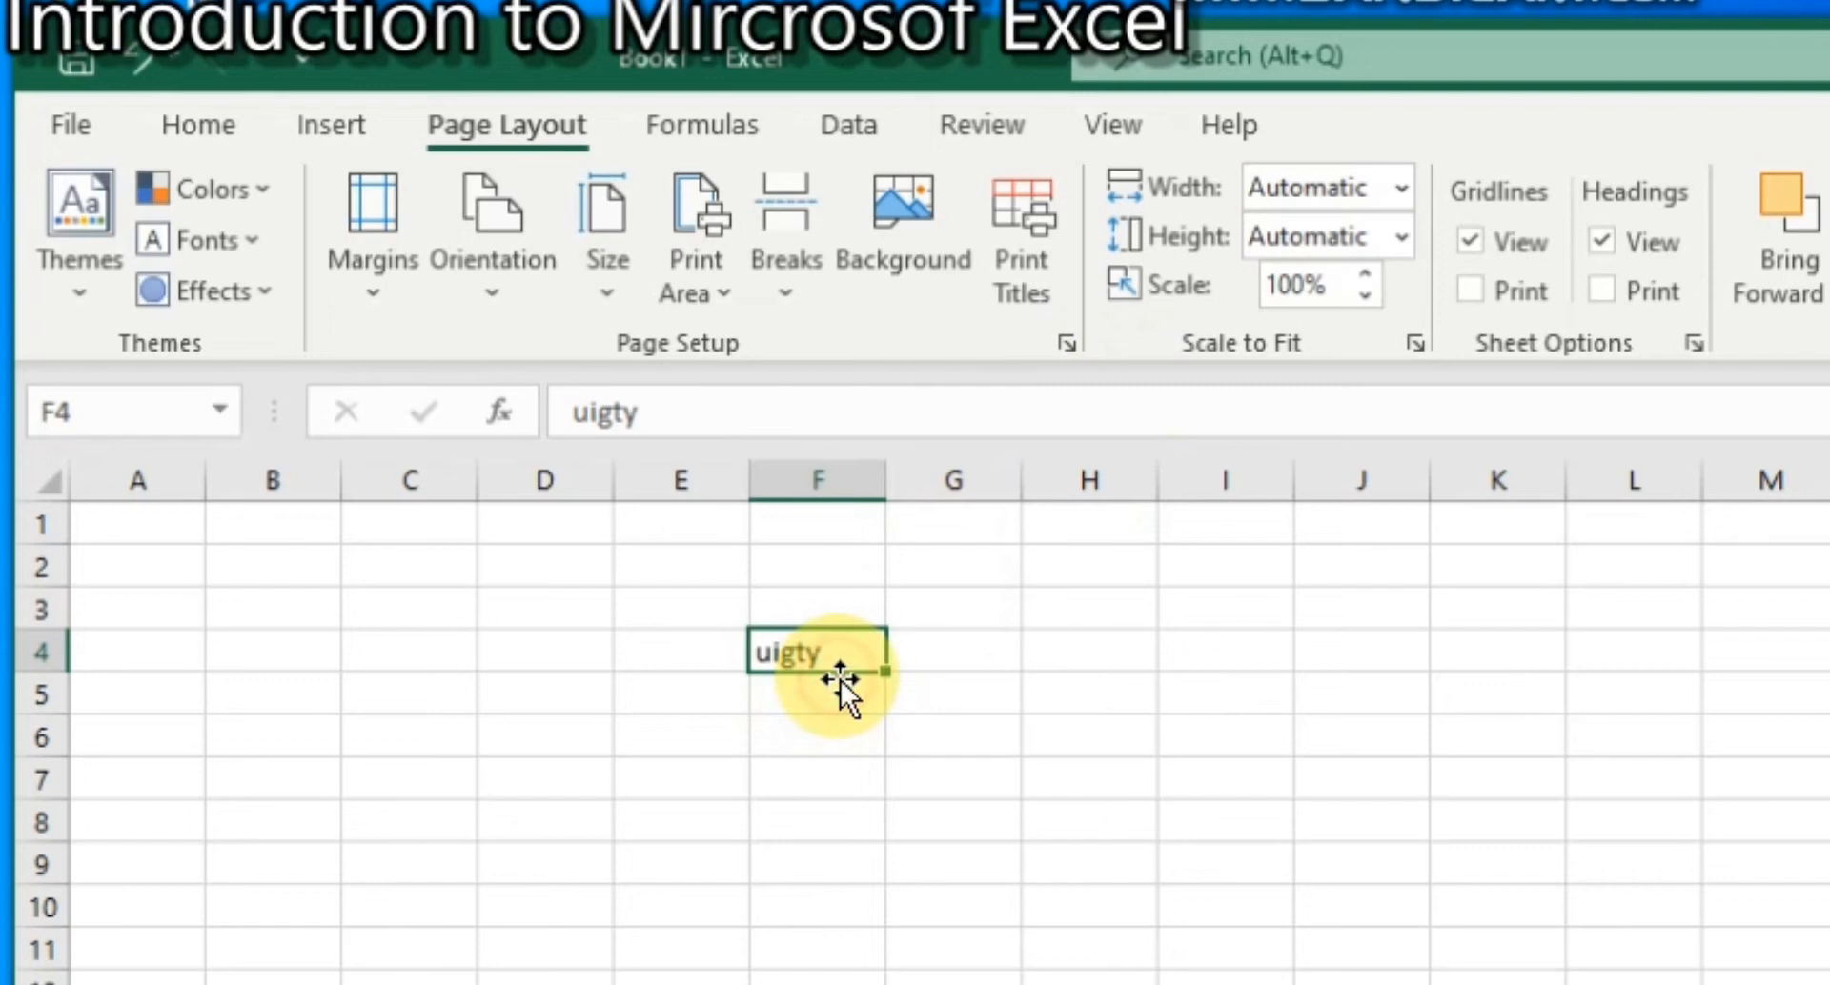
Step: View the Page Setup dialog, close it, and clear the text in cell F4
left_click(1054, 349)
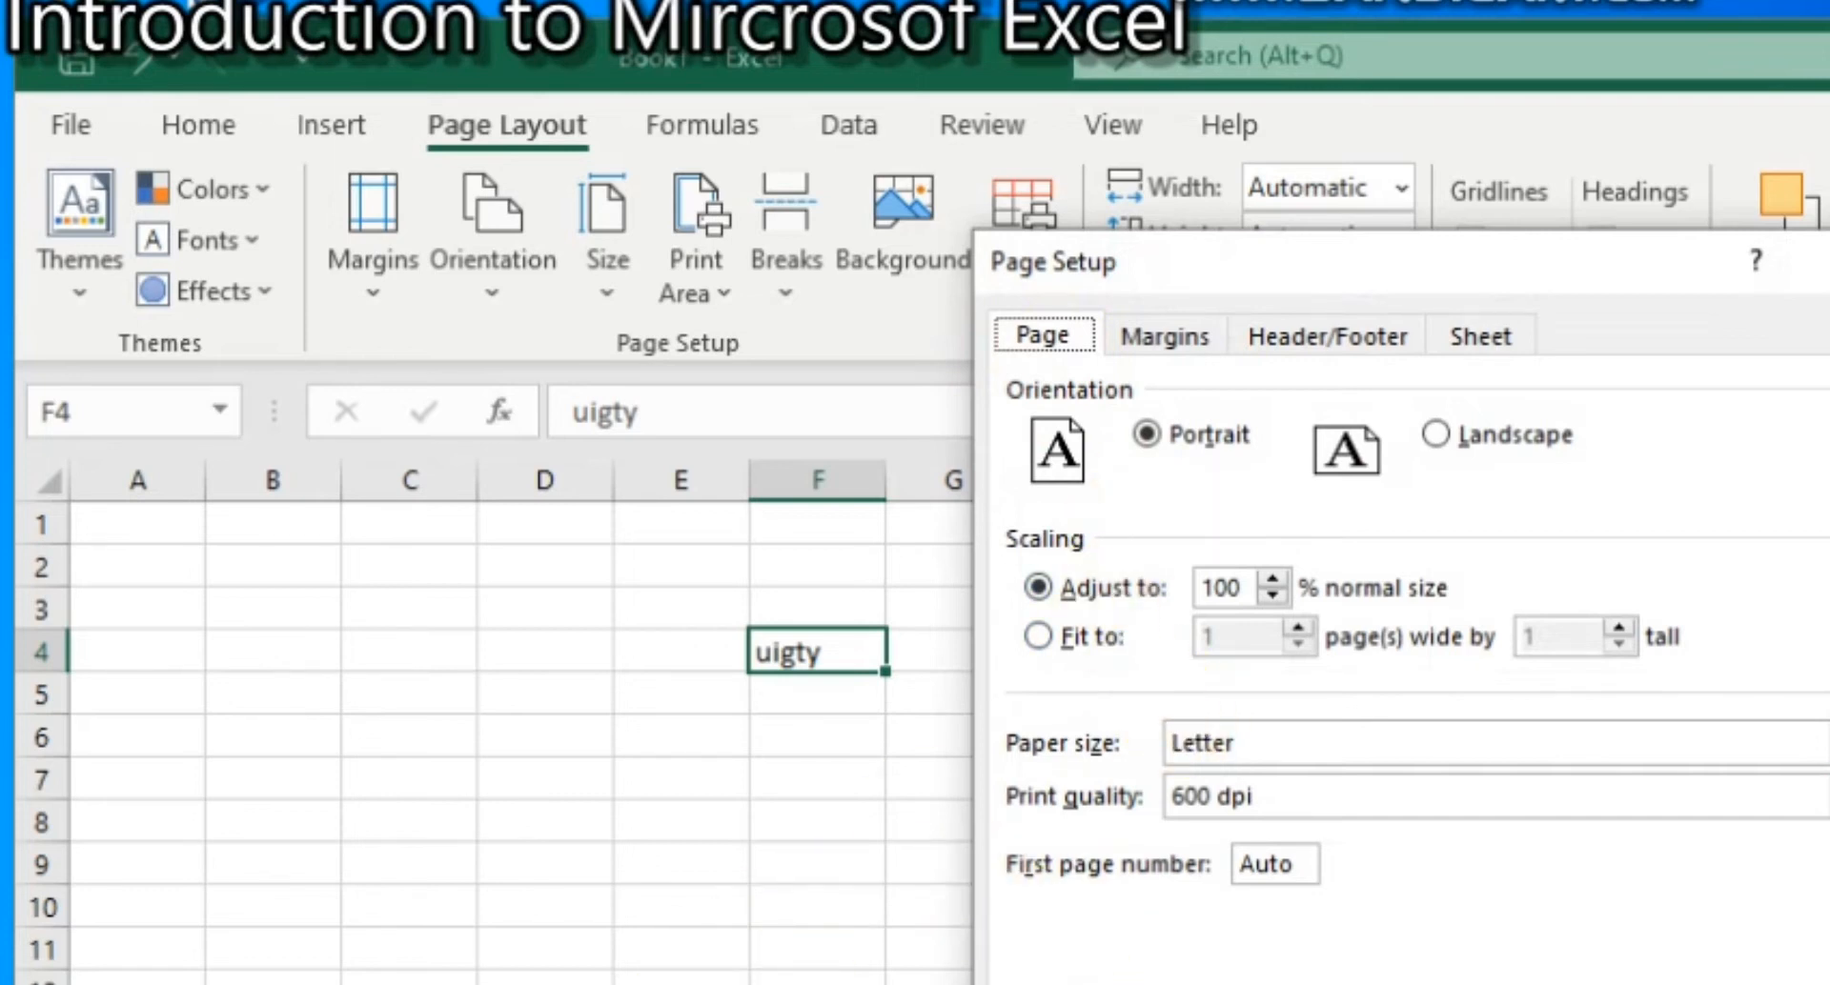
left_click(1763, 984)
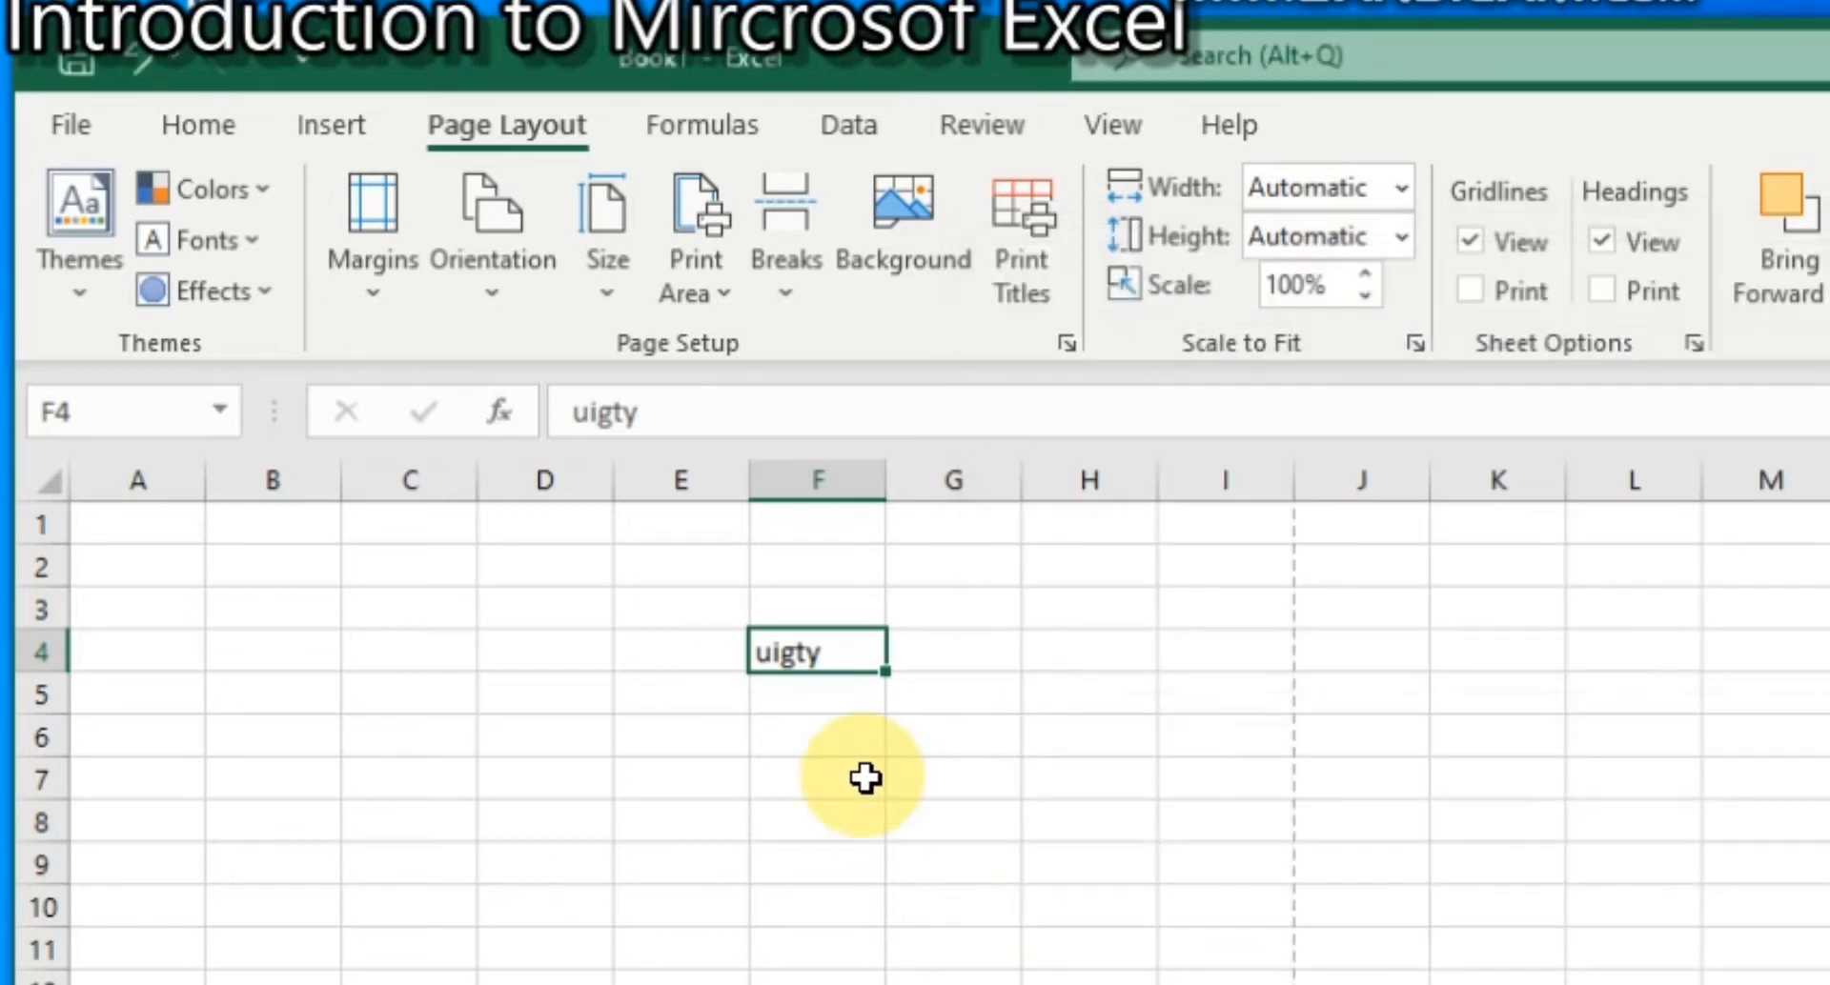
key("BackSpace")
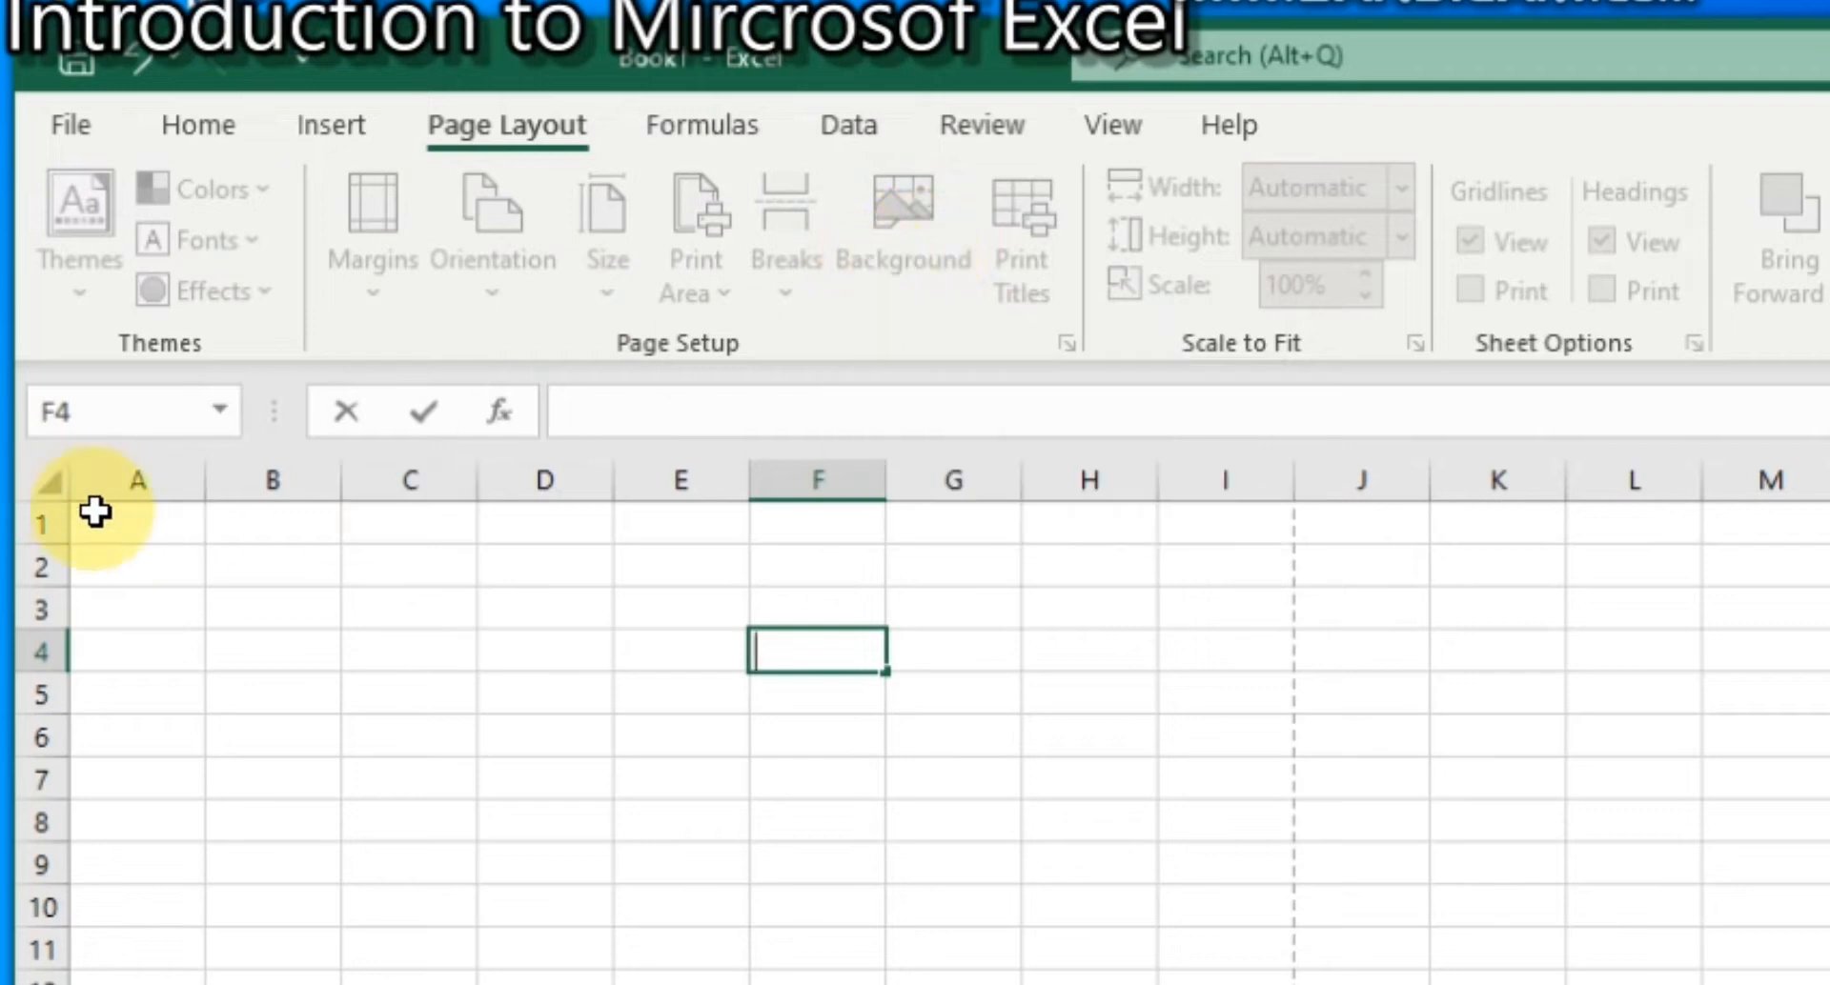
Step: Select individual cells A1, B1, B2, A2 and A3 one after another to show how cells are addressed
left_click(149, 539)
left_click(278, 538)
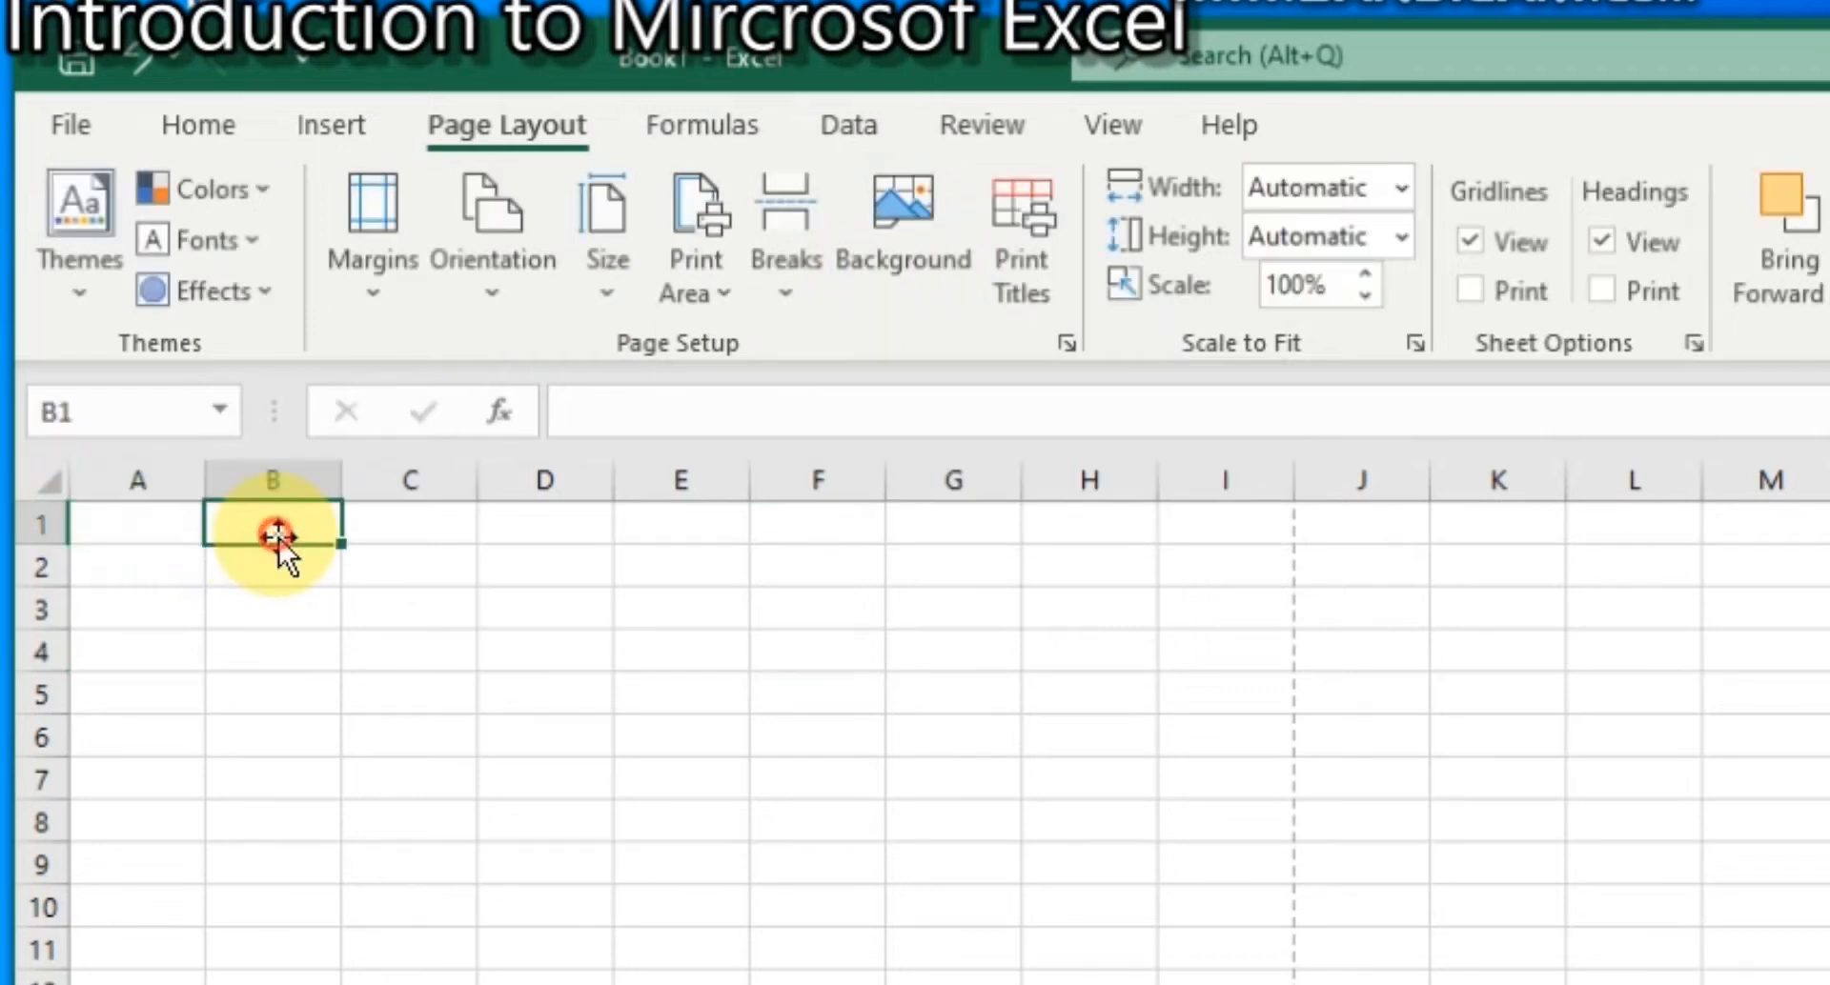
left_click(271, 583)
left_click(164, 578)
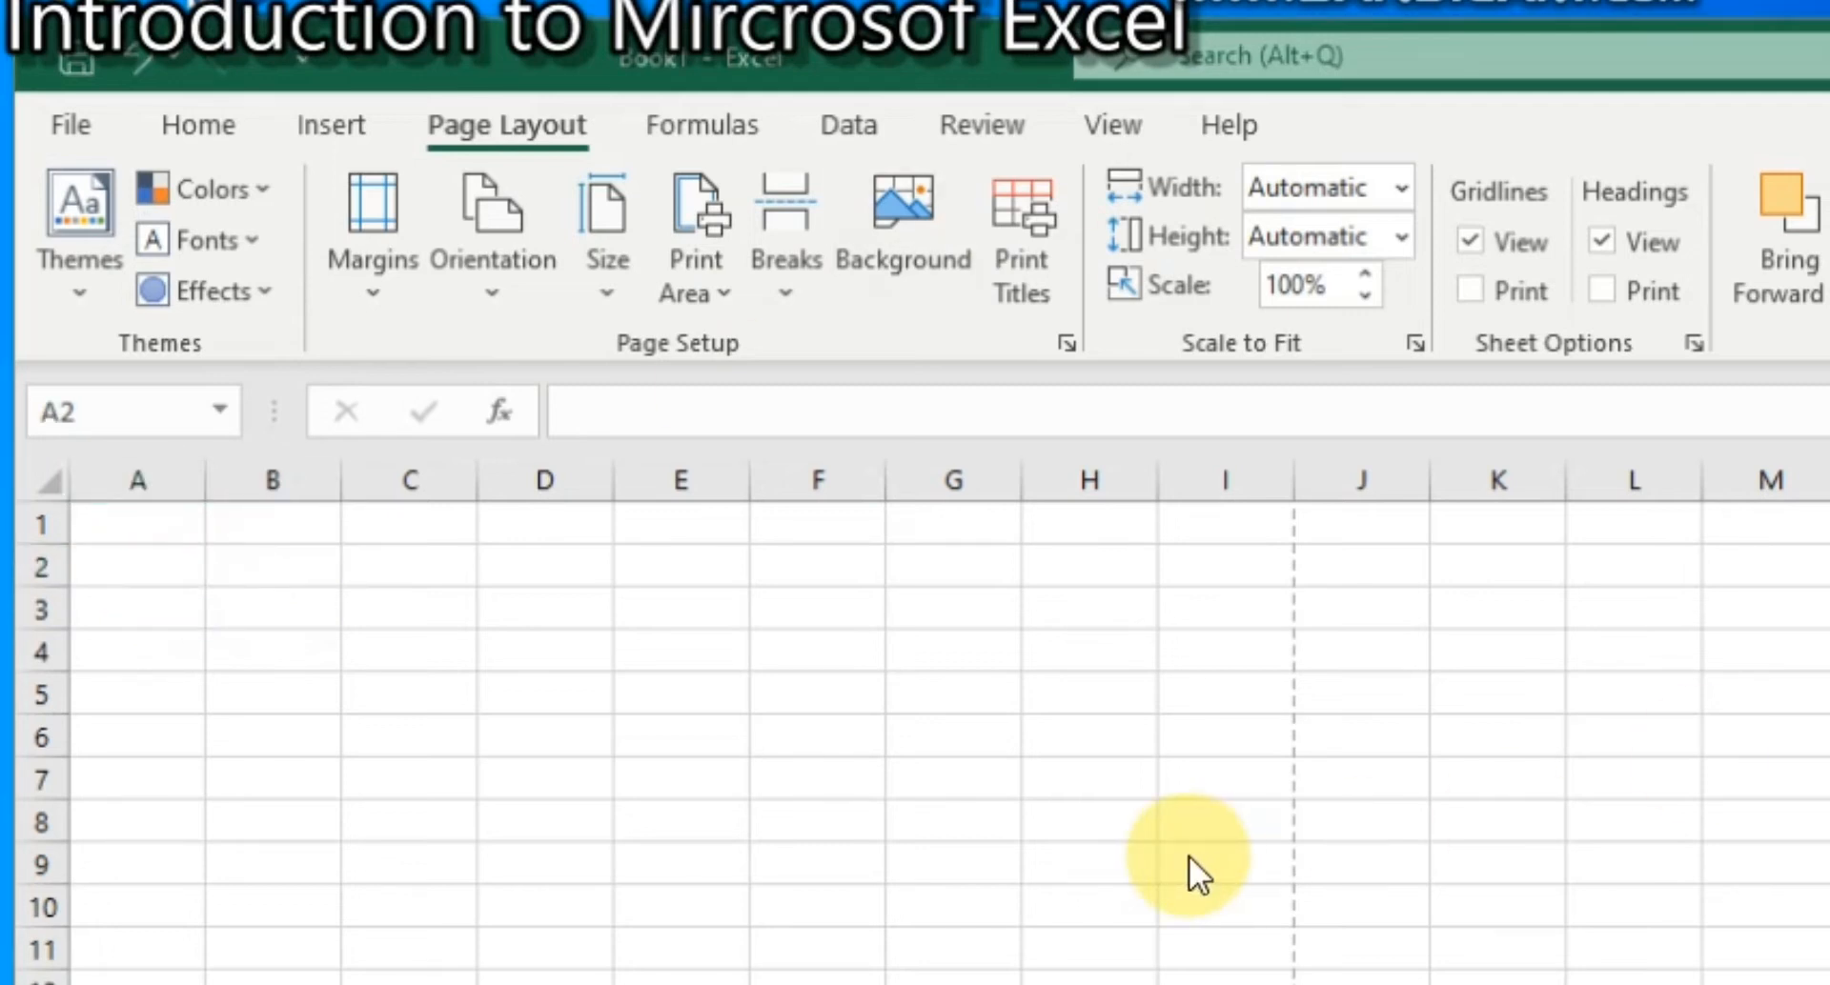
left_click(353, 552)
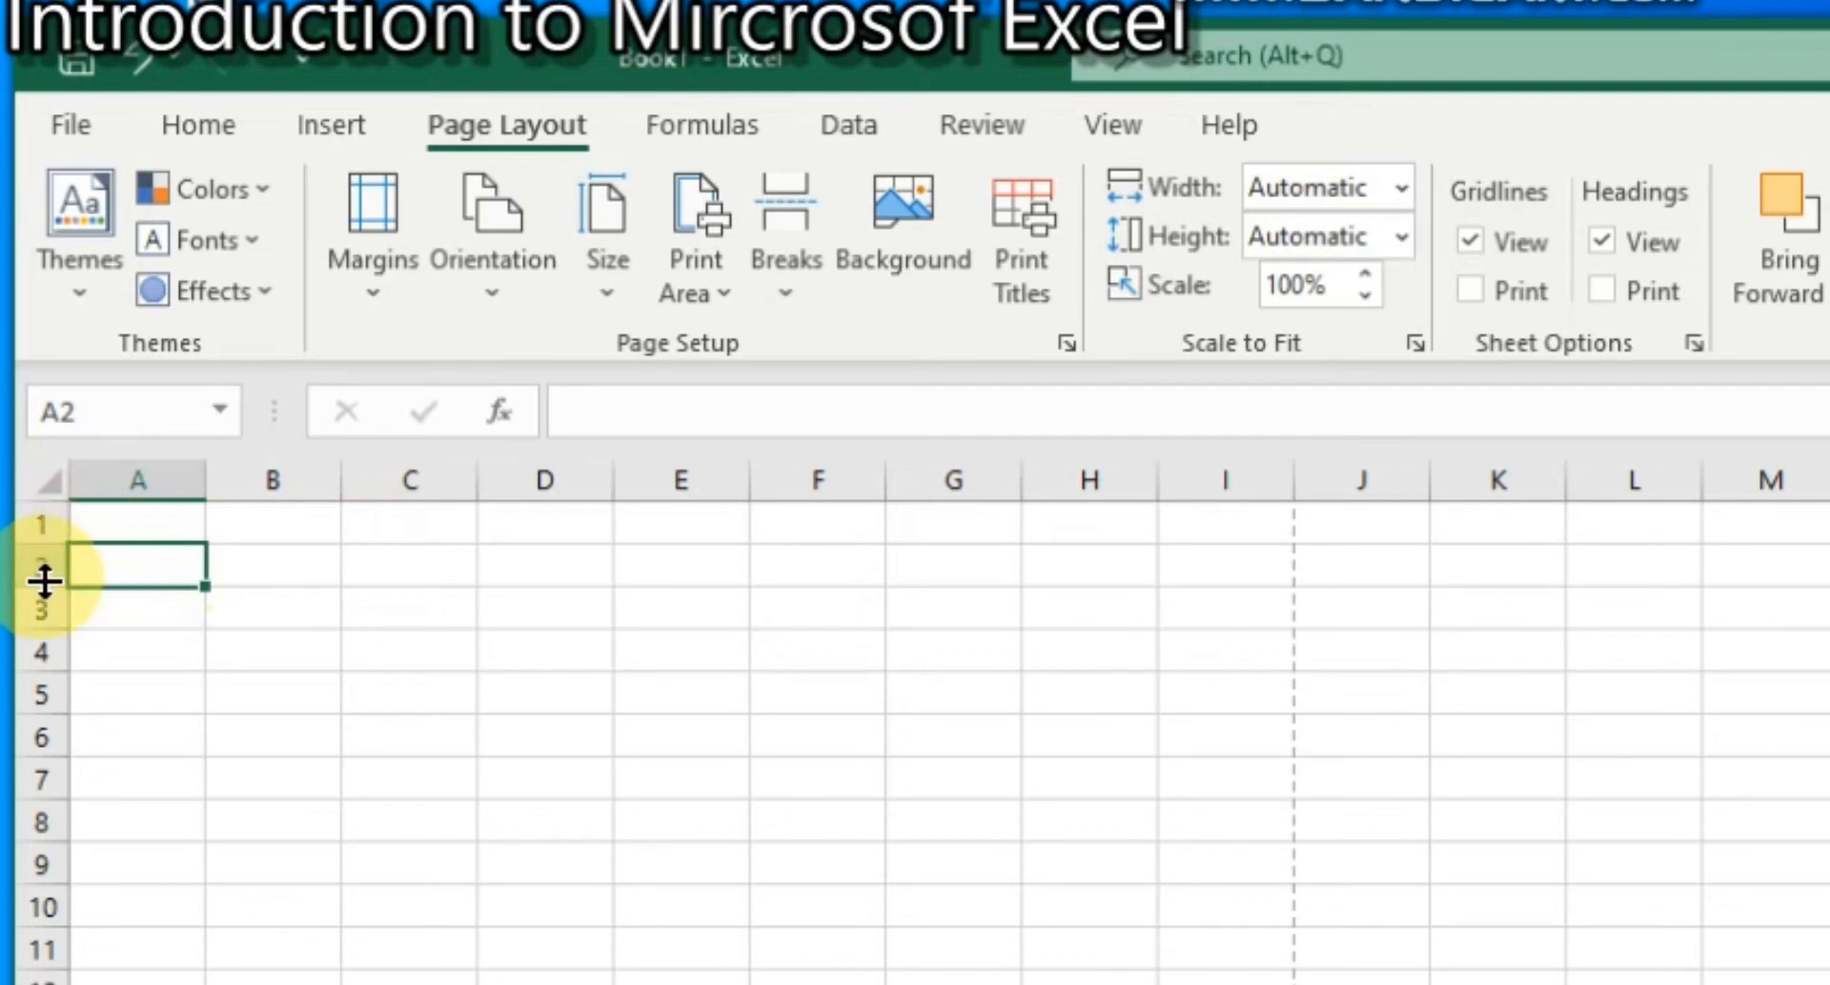
left_click(114, 624)
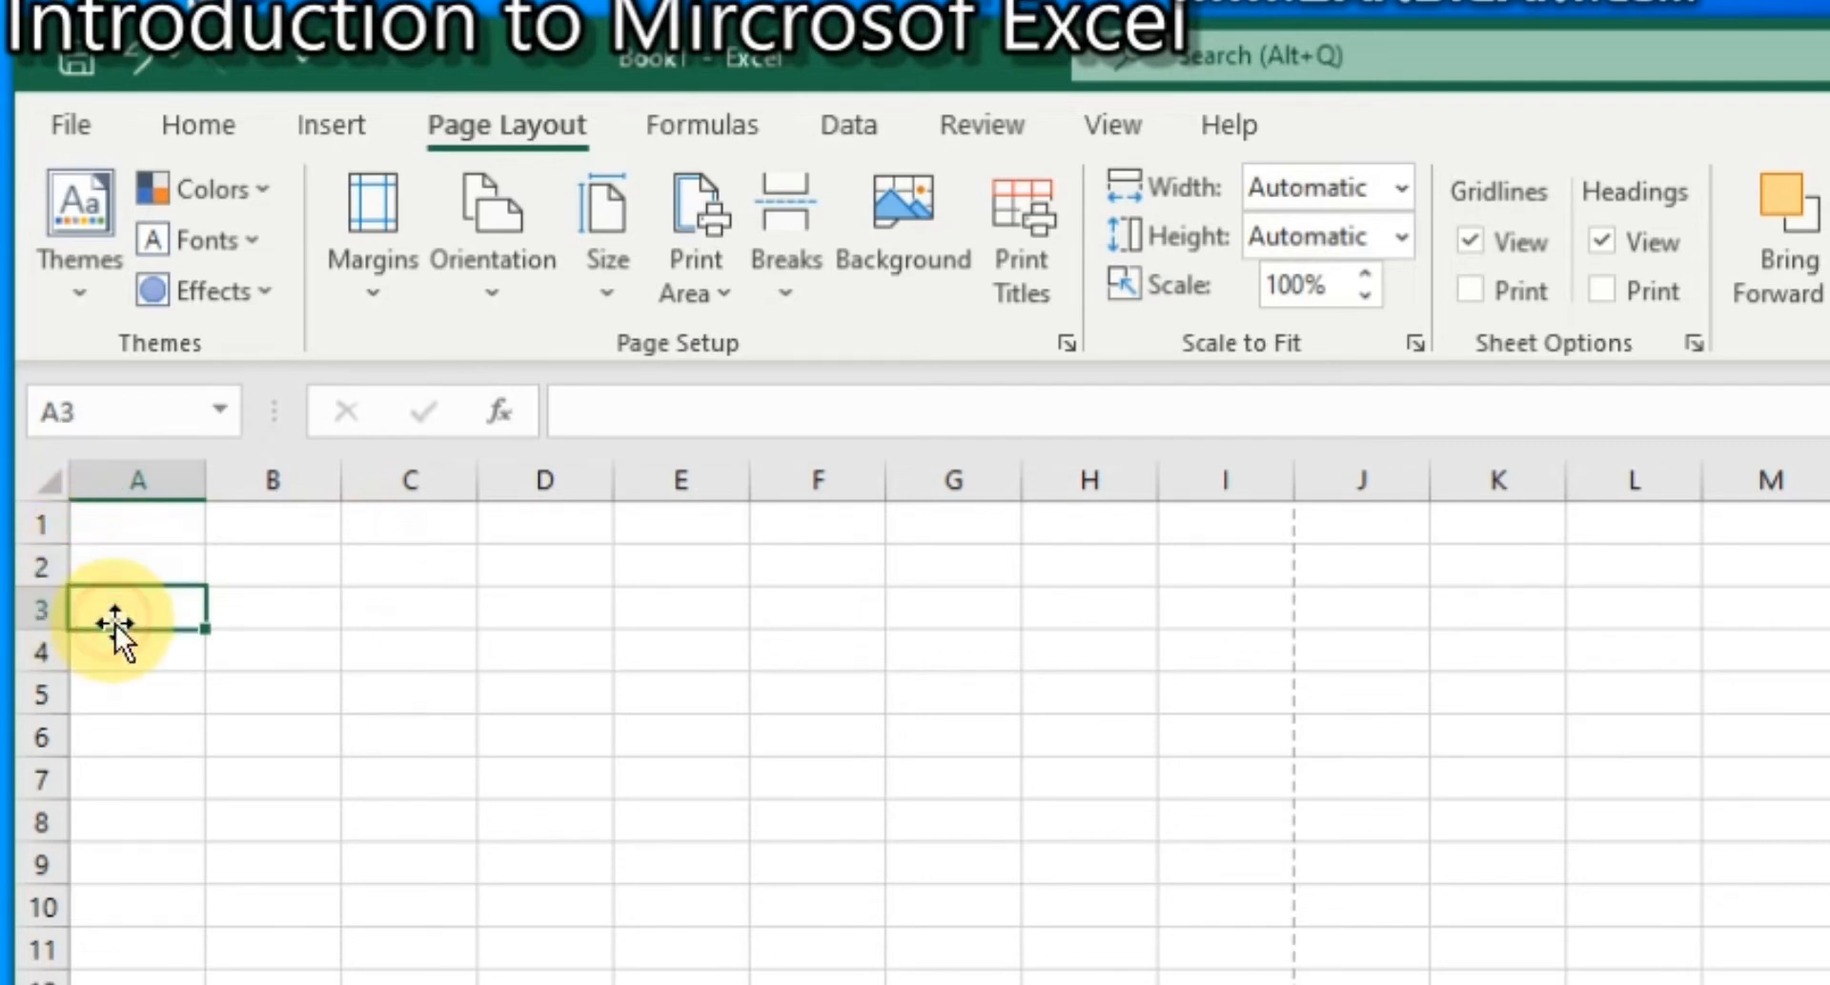
Step: Select rows 1, 2 and 3 one at a time, followed by columns A, B and C
left_click(34, 523)
left_click(34, 563)
left_click(28, 608)
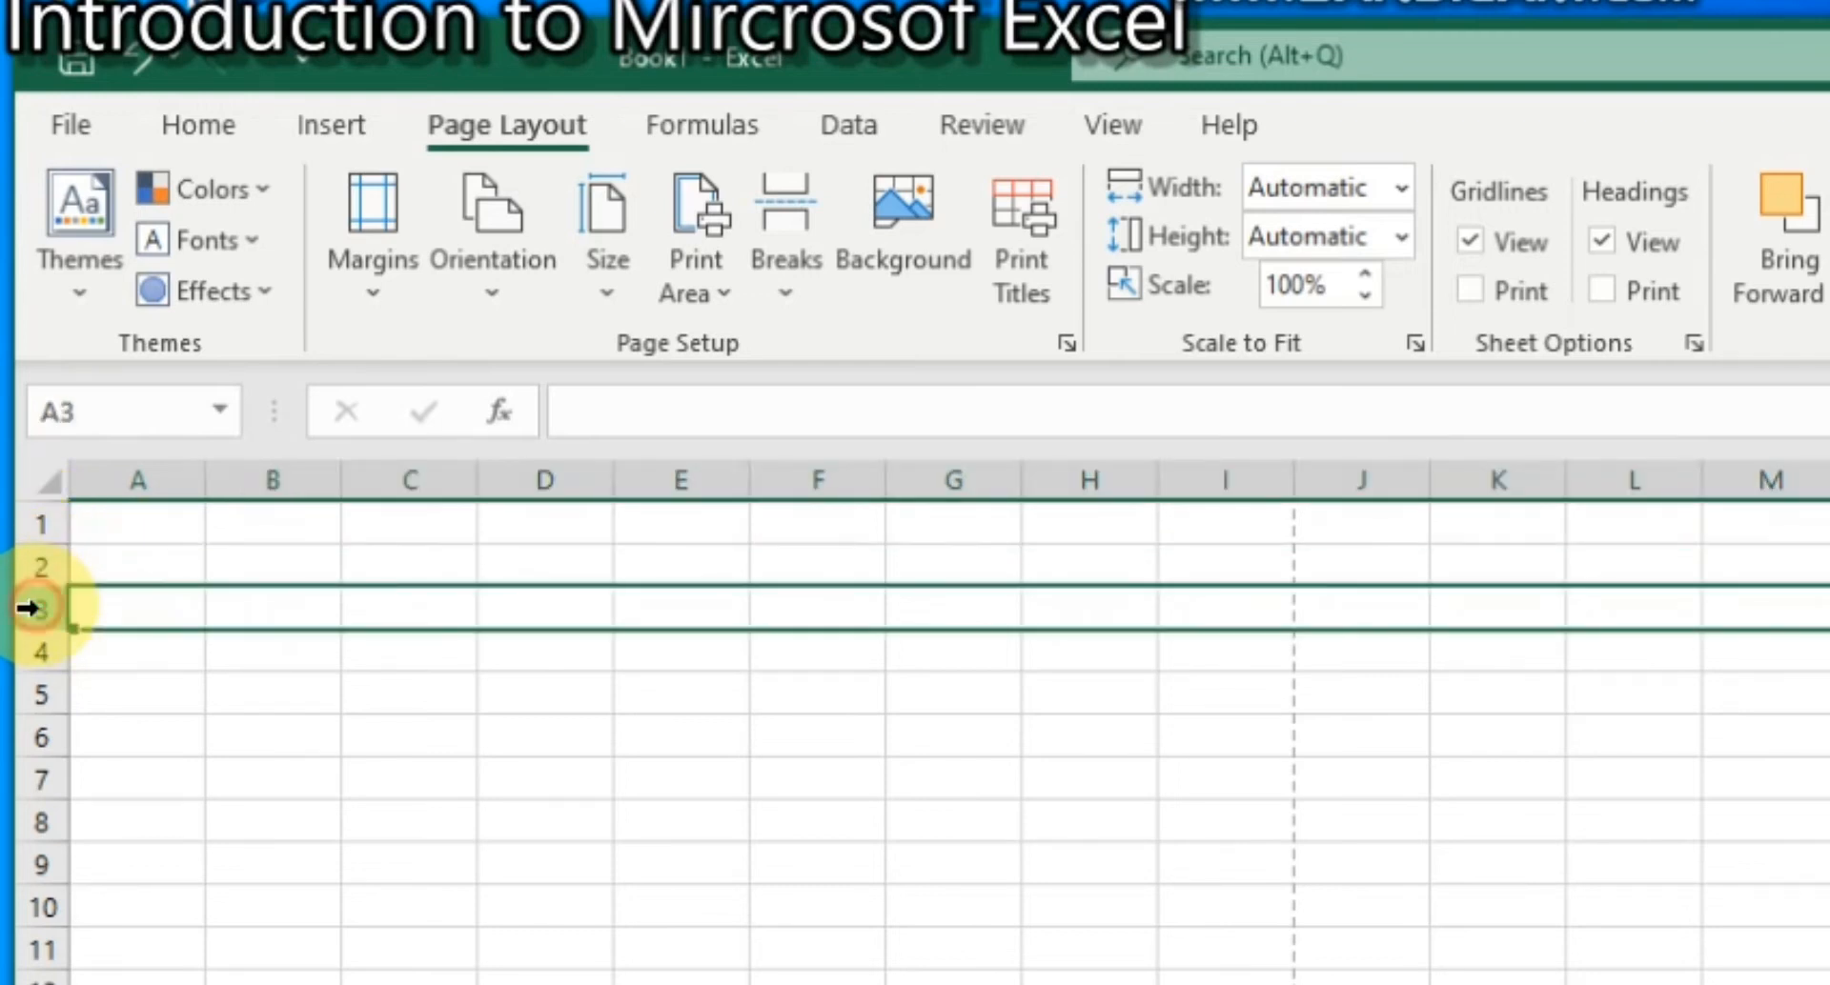
left_click(124, 484)
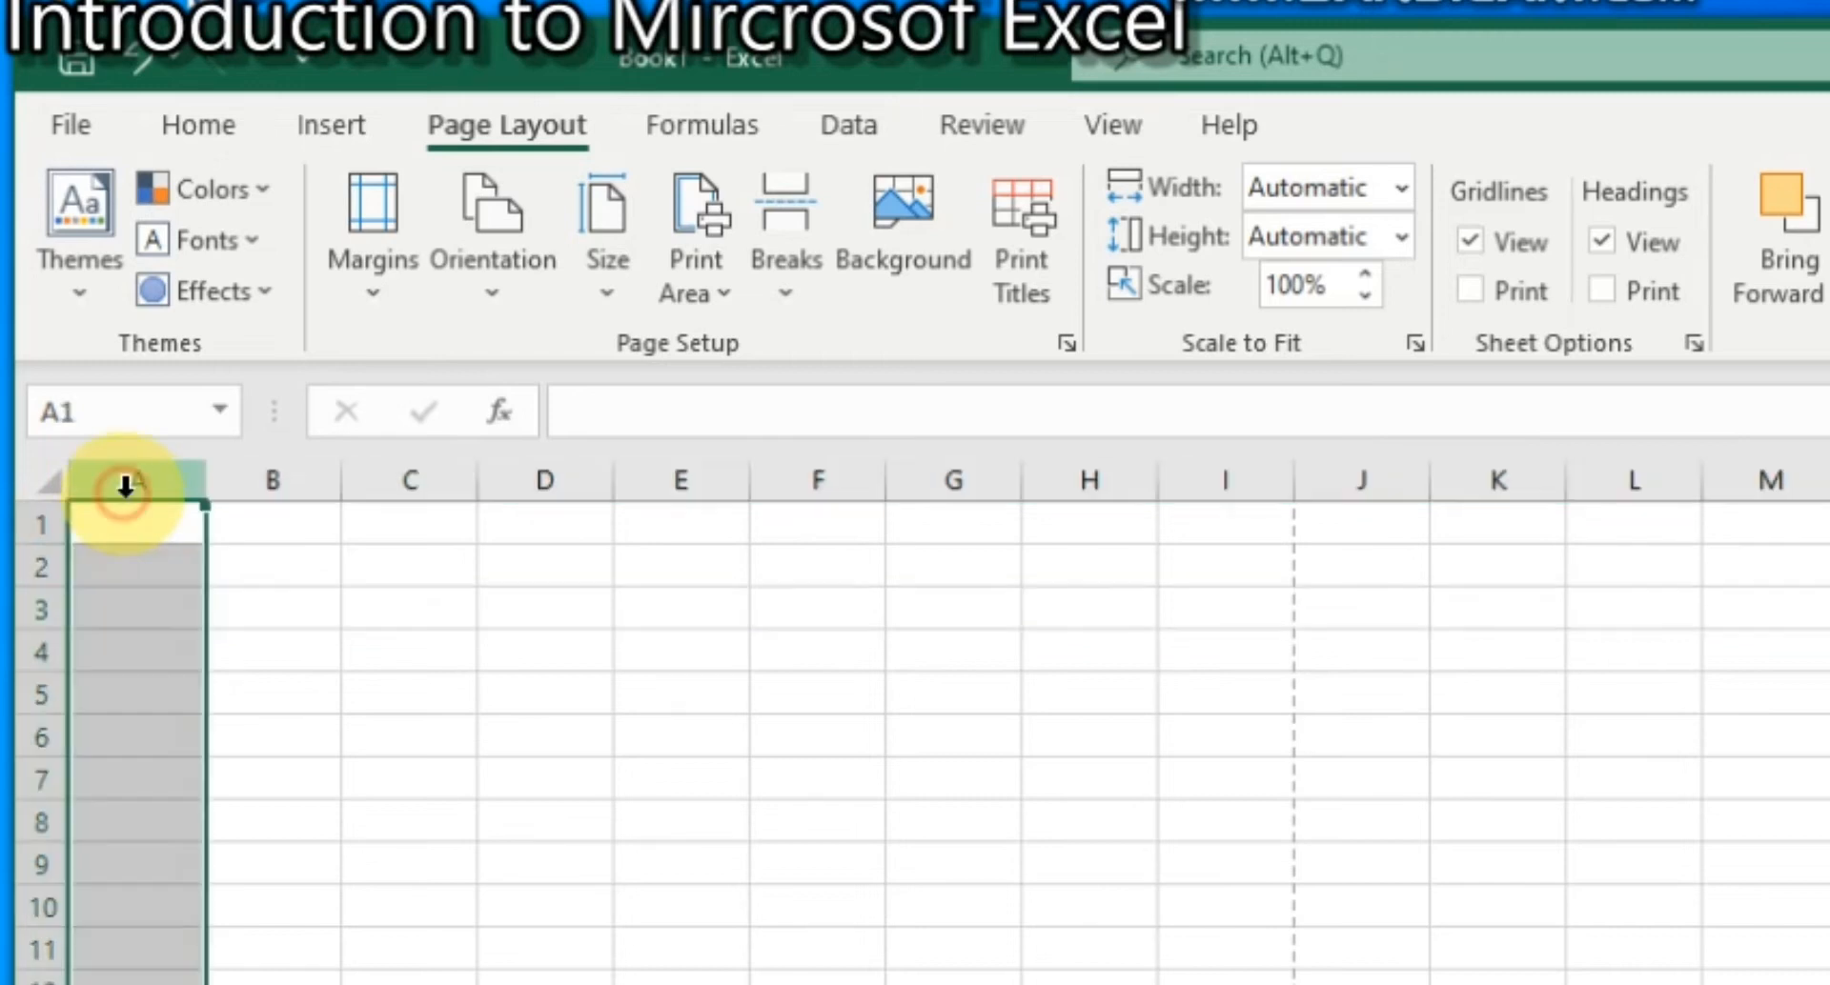
left_click(264, 478)
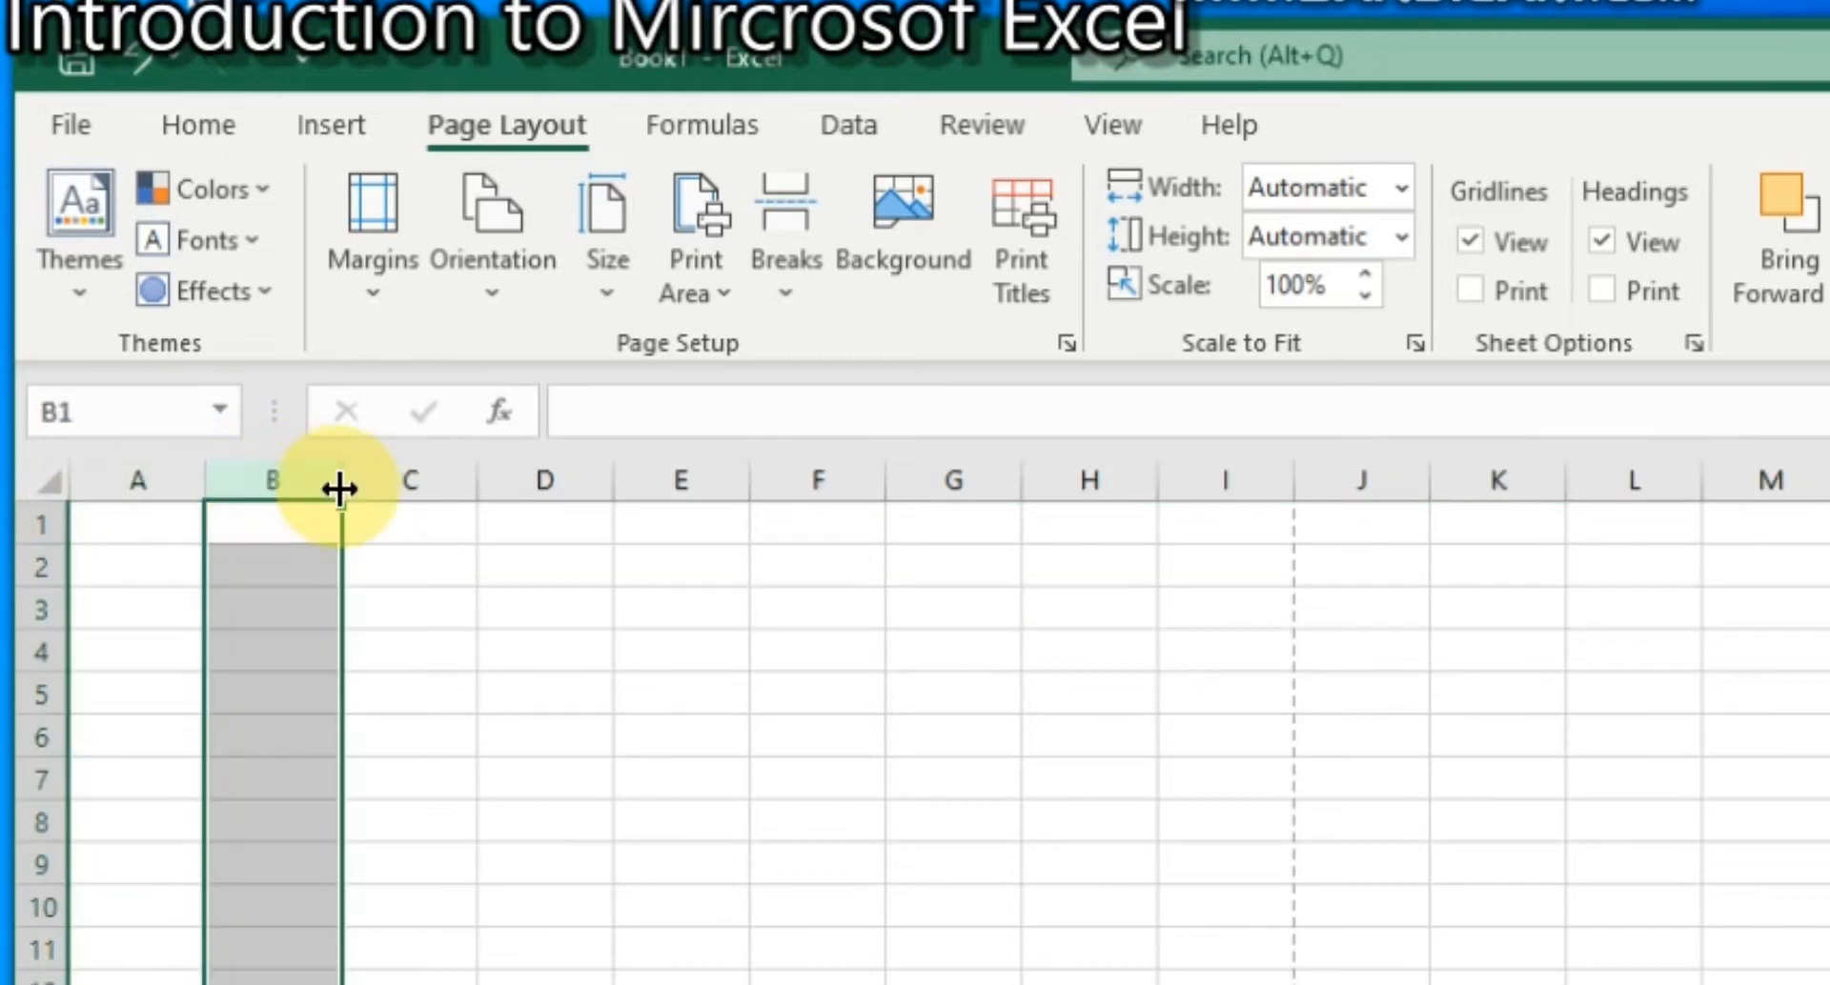
left_click(388, 483)
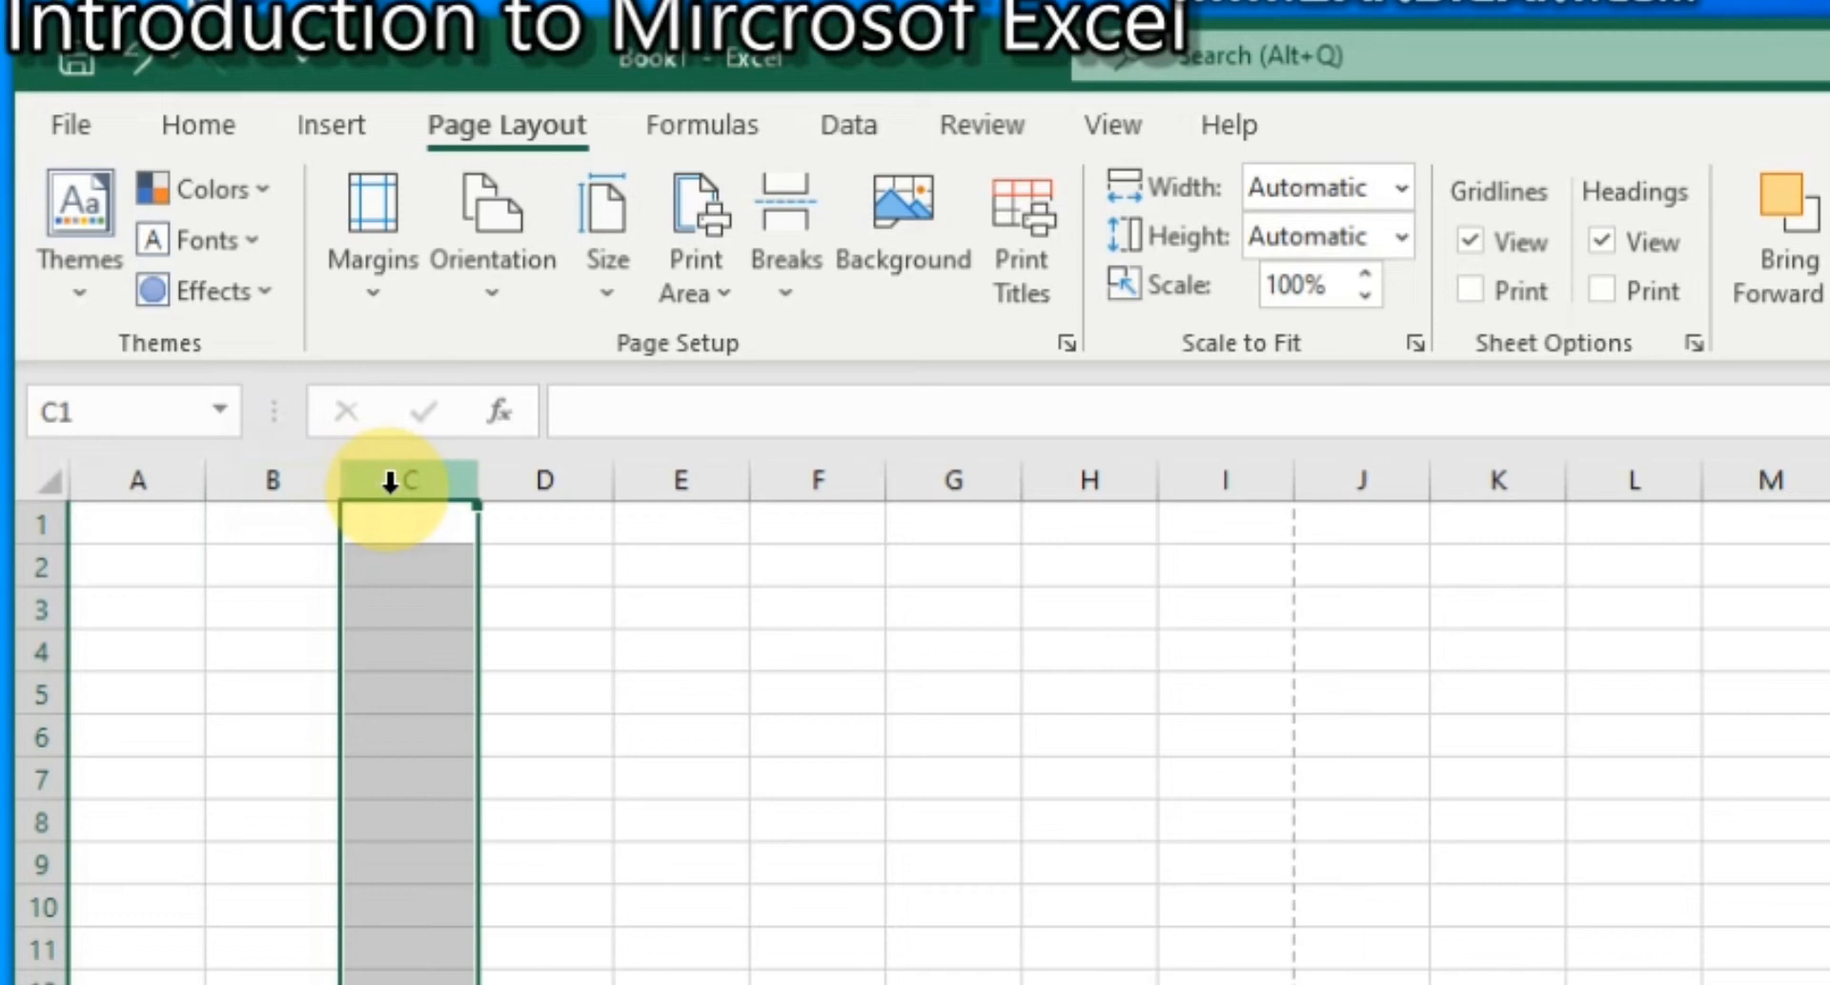
Step: Select cells A1 and B1, followed by the block B1:E10, to demonstrate a cell range, and finish on cell E10
left_click(173, 526)
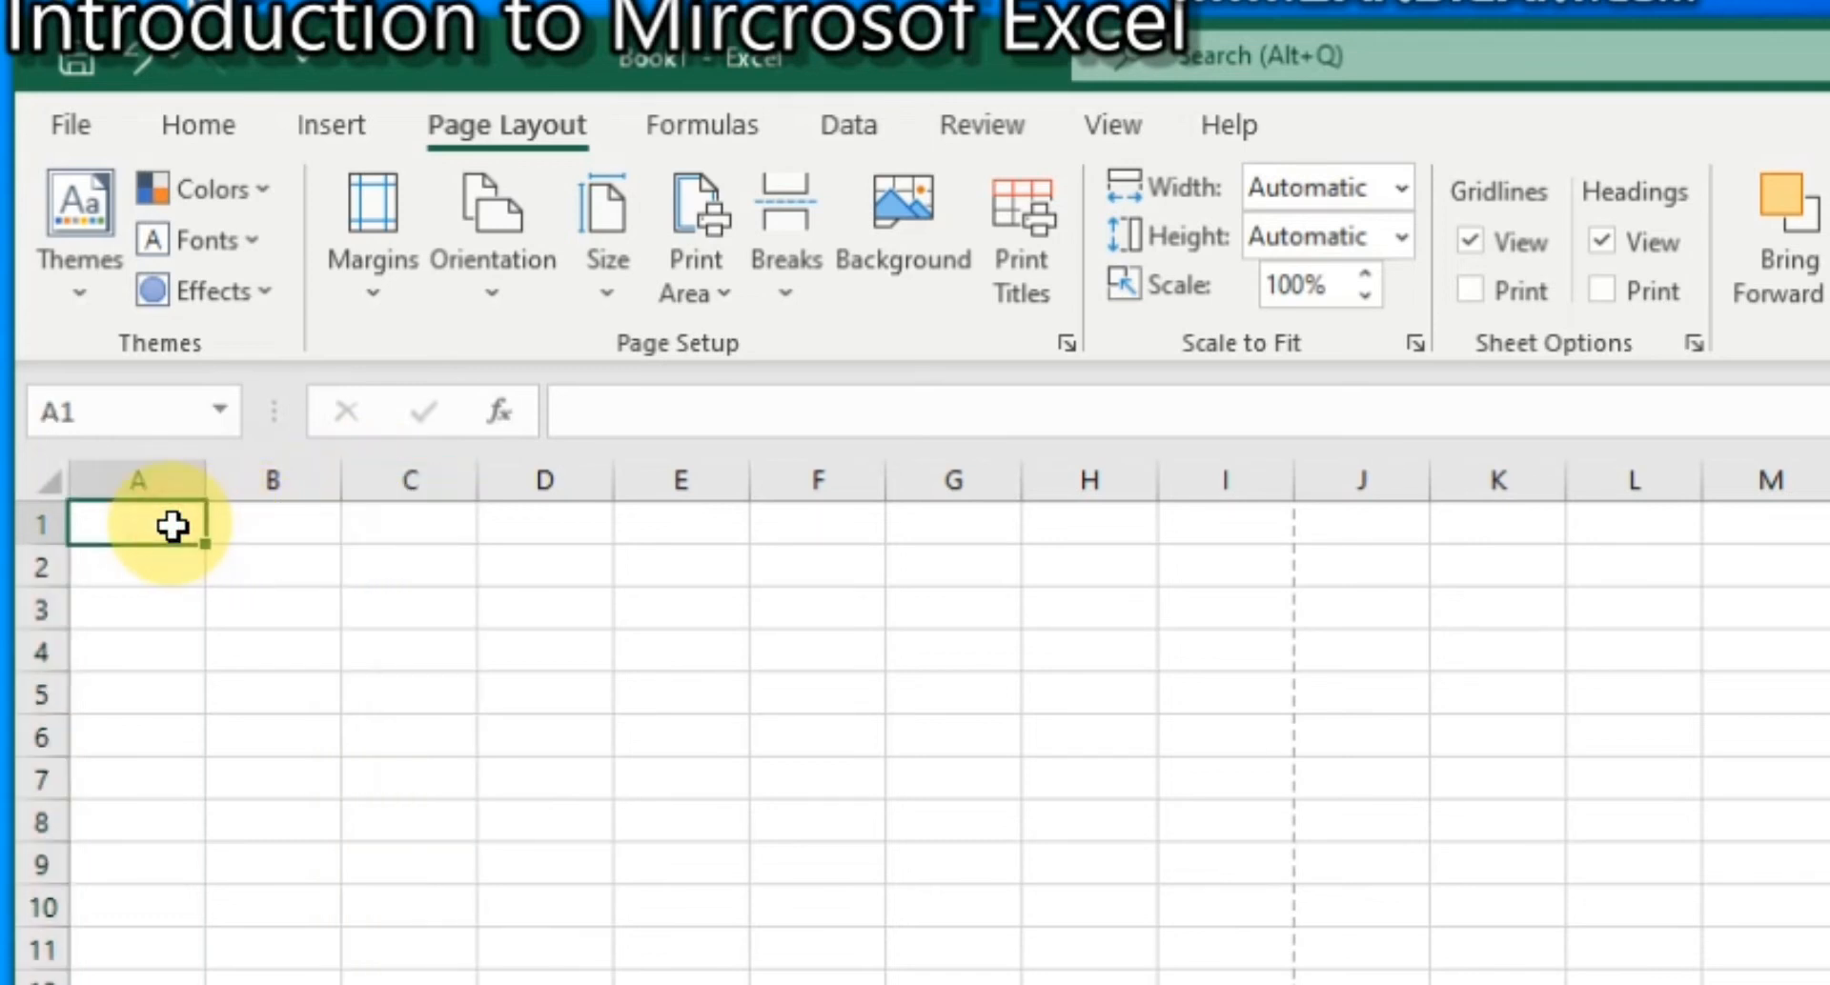
left_click(301, 529)
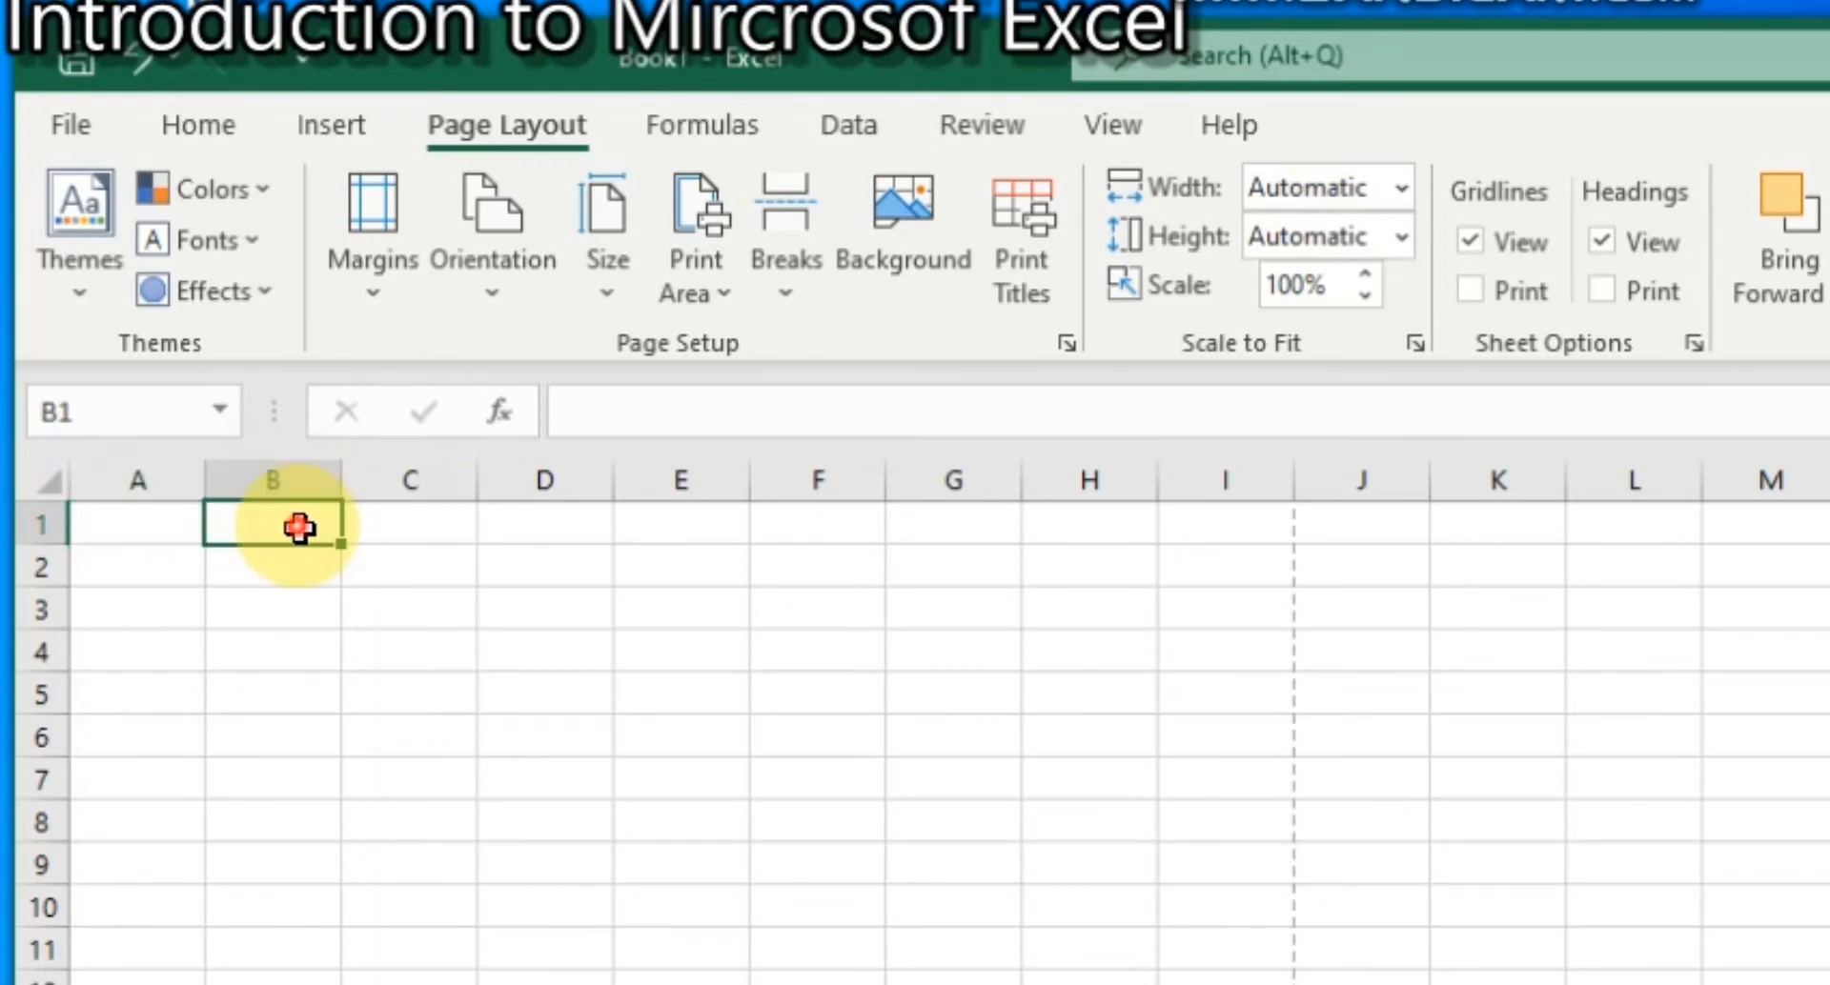
left_click_drag(301, 532, 688, 919)
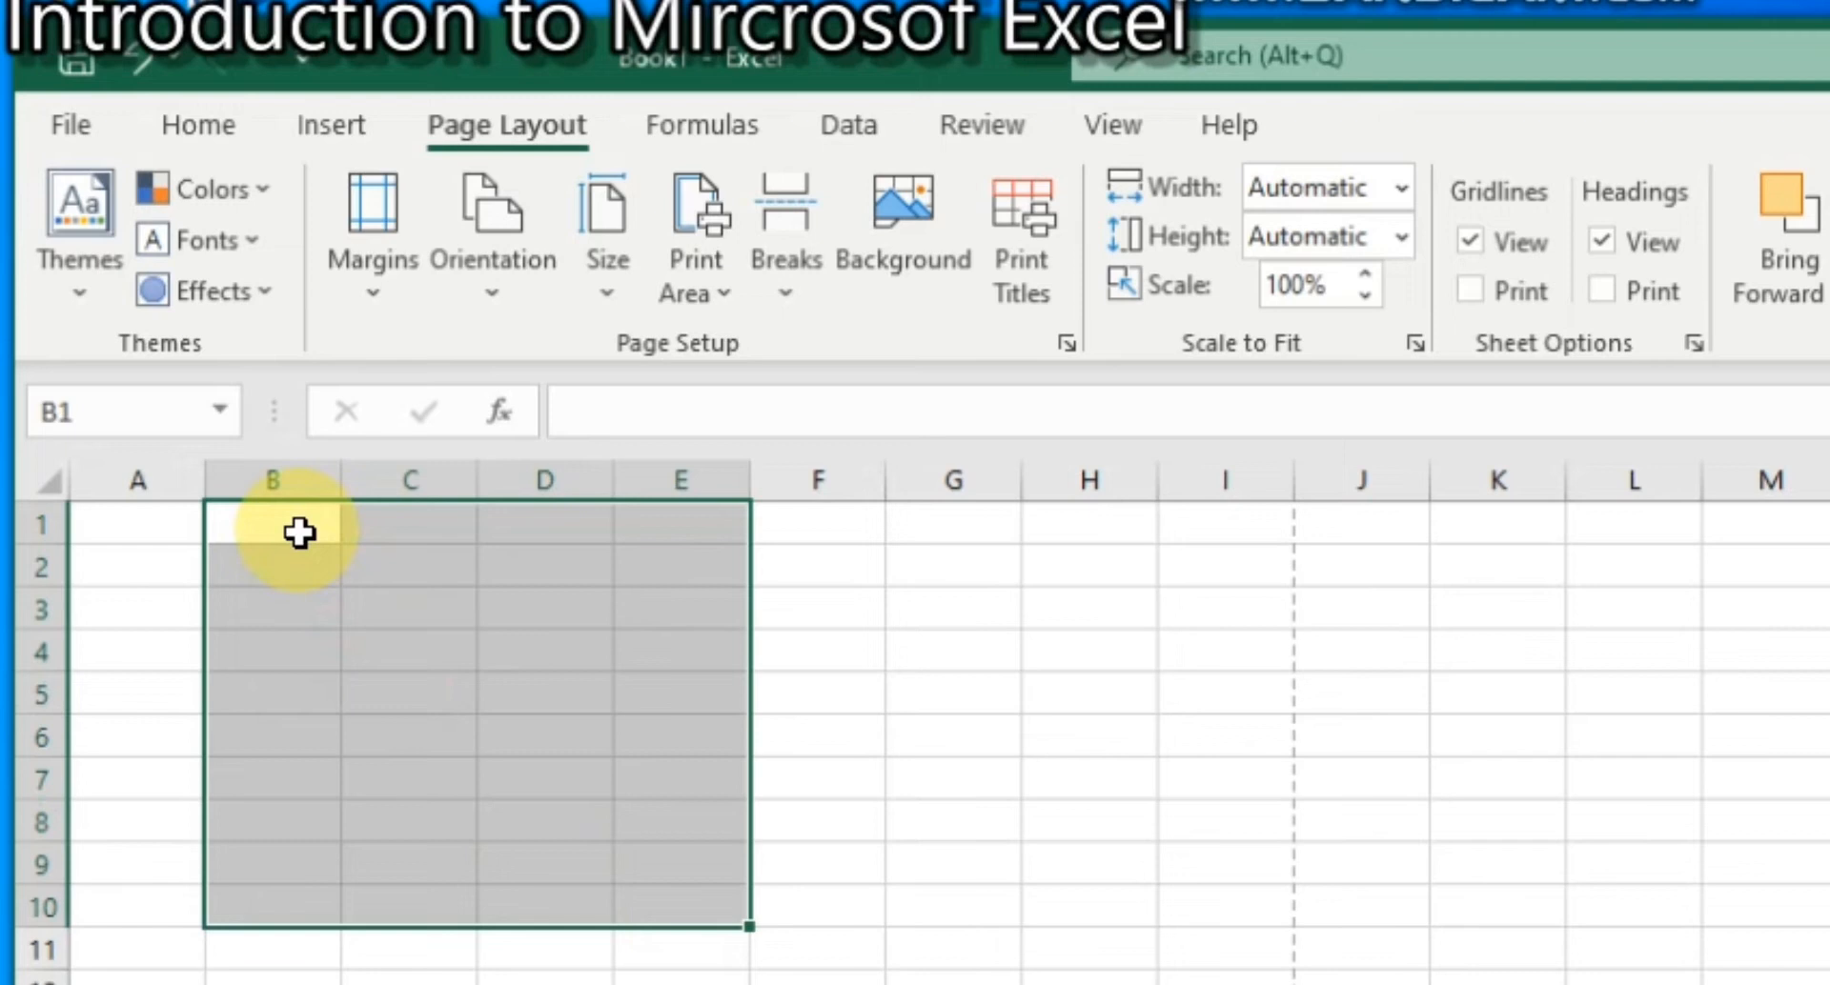
left_click(686, 915)
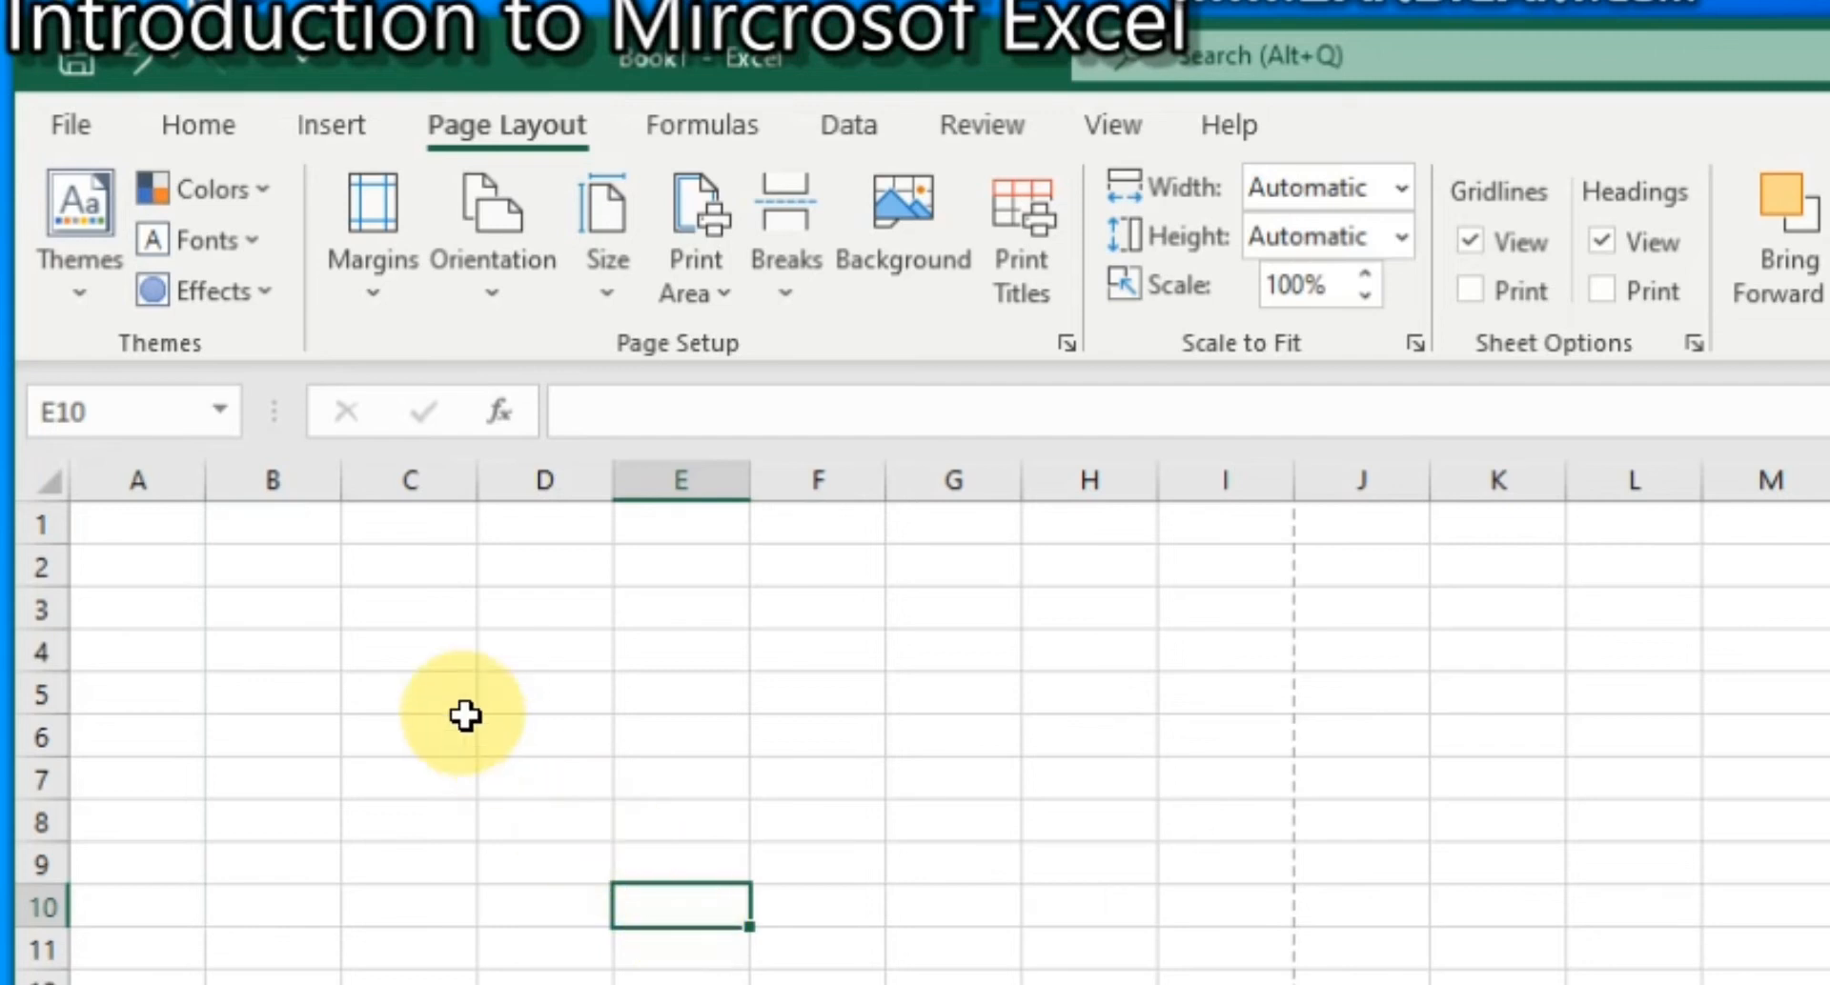
Step: Select cells C4 and D4, followed by the ranges C2:F11 and C2:F14, to demonstrate selecting several cells, and finish on F14
left_click(419, 664)
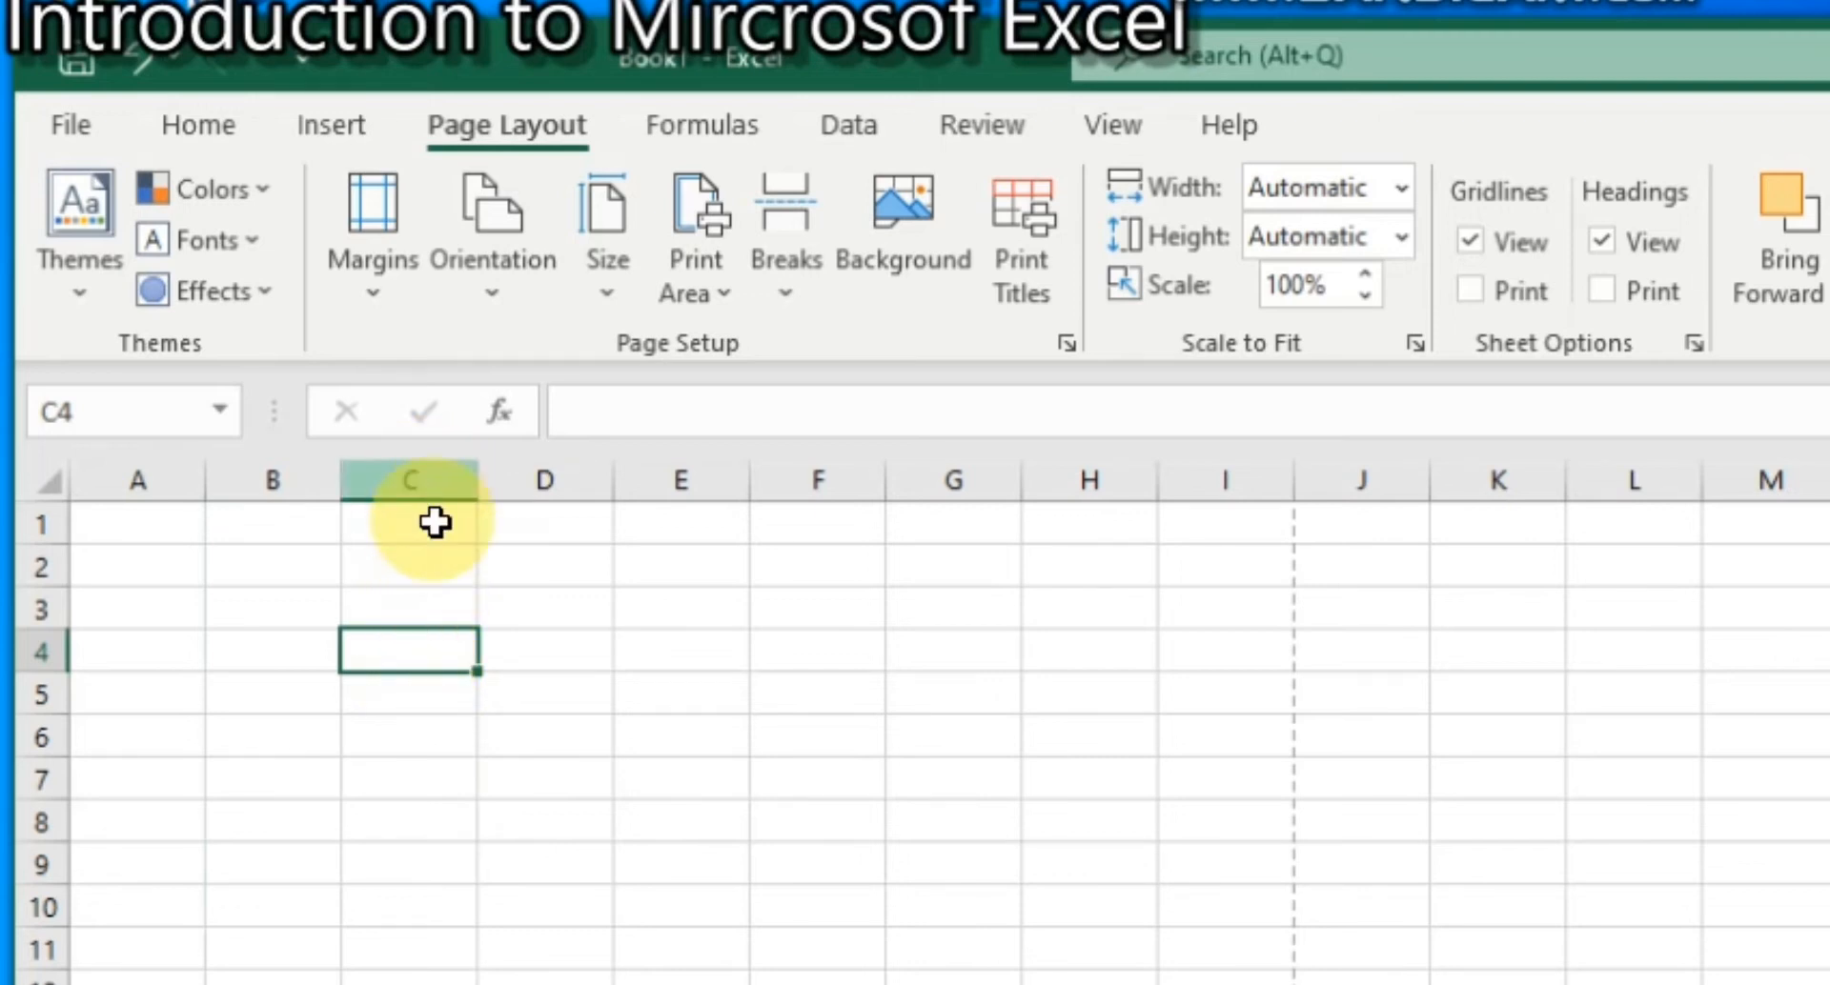
left_click(586, 656)
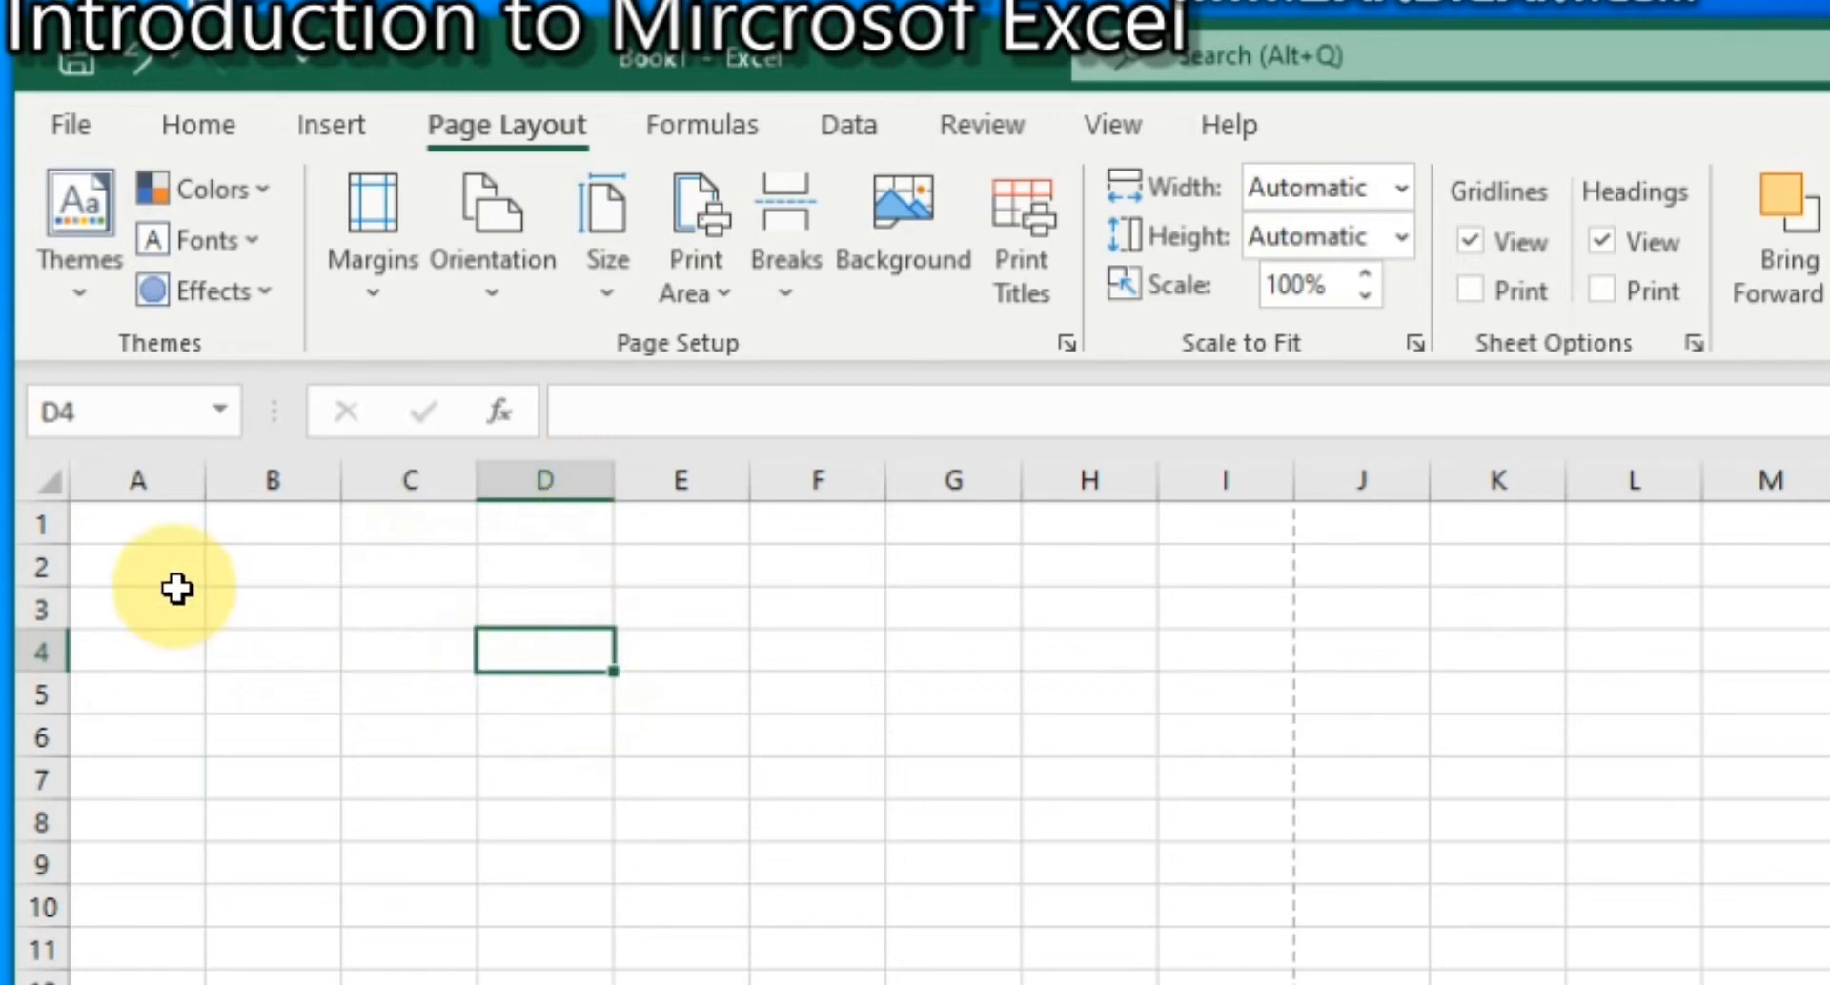
left_click(361, 572)
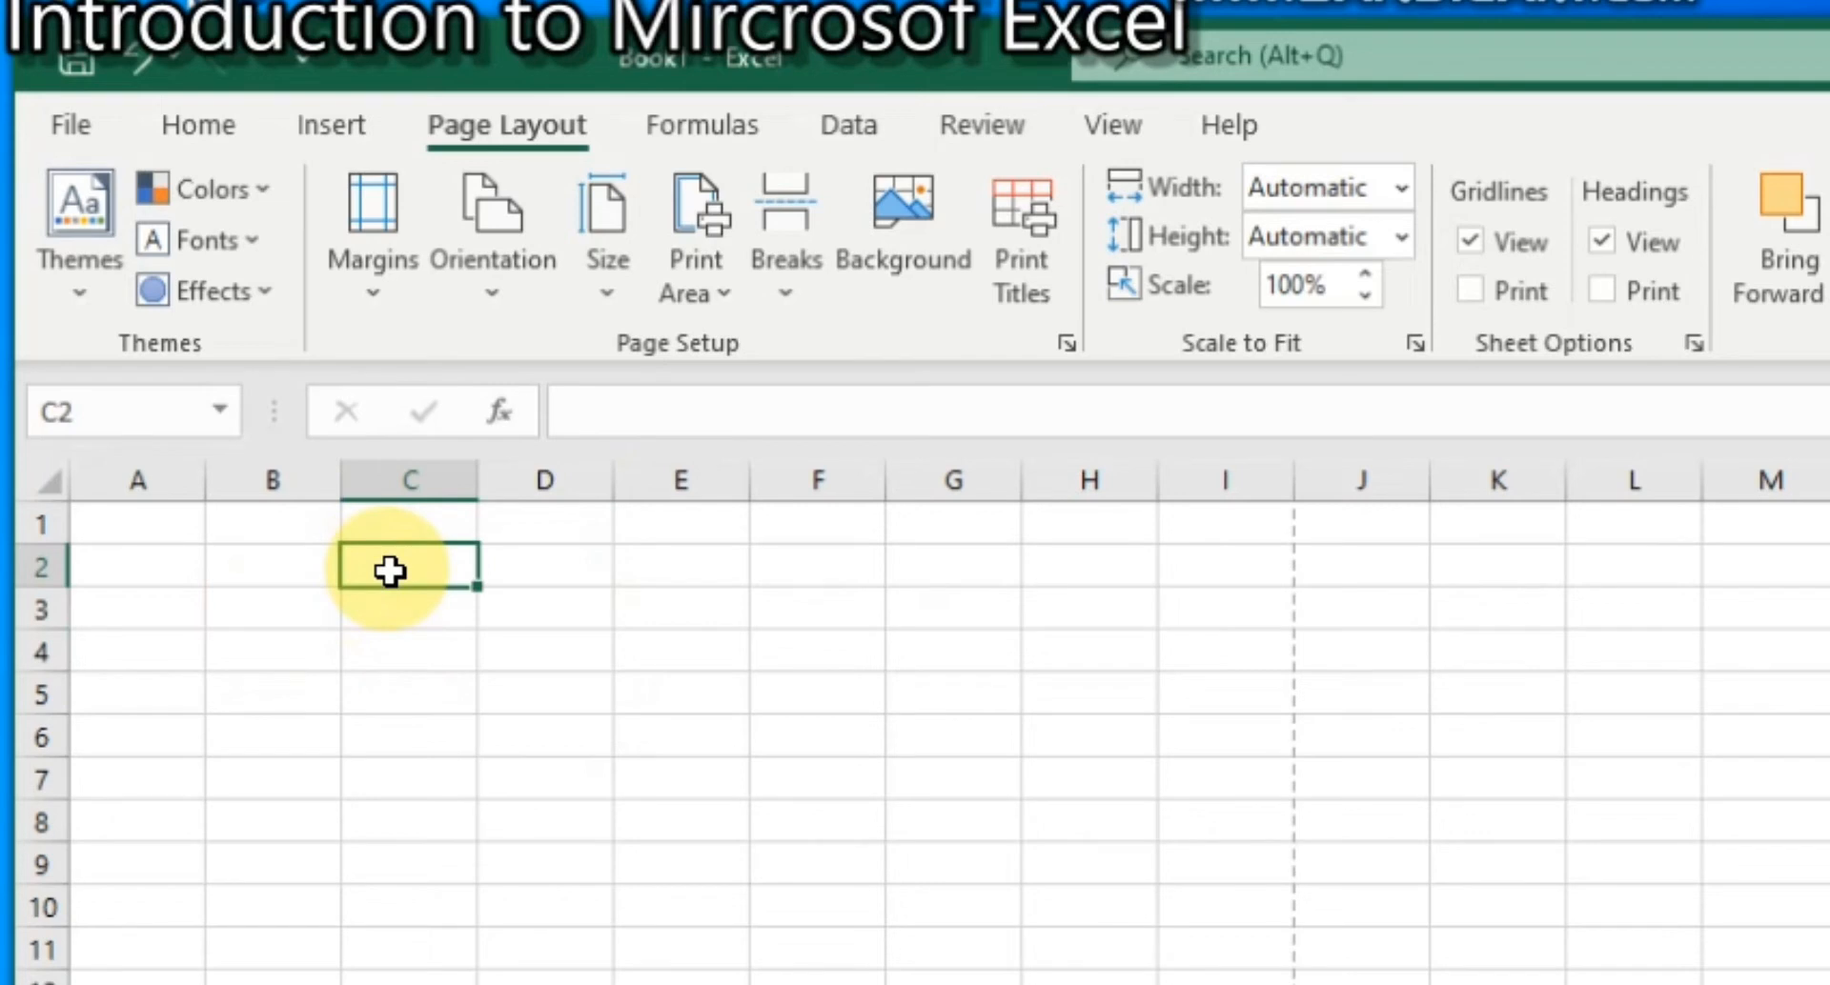
mouse_move(390, 570)
left_mouse_down()
mouse_move(535, 654)
mouse_move(847, 956)
left_mouse_up()
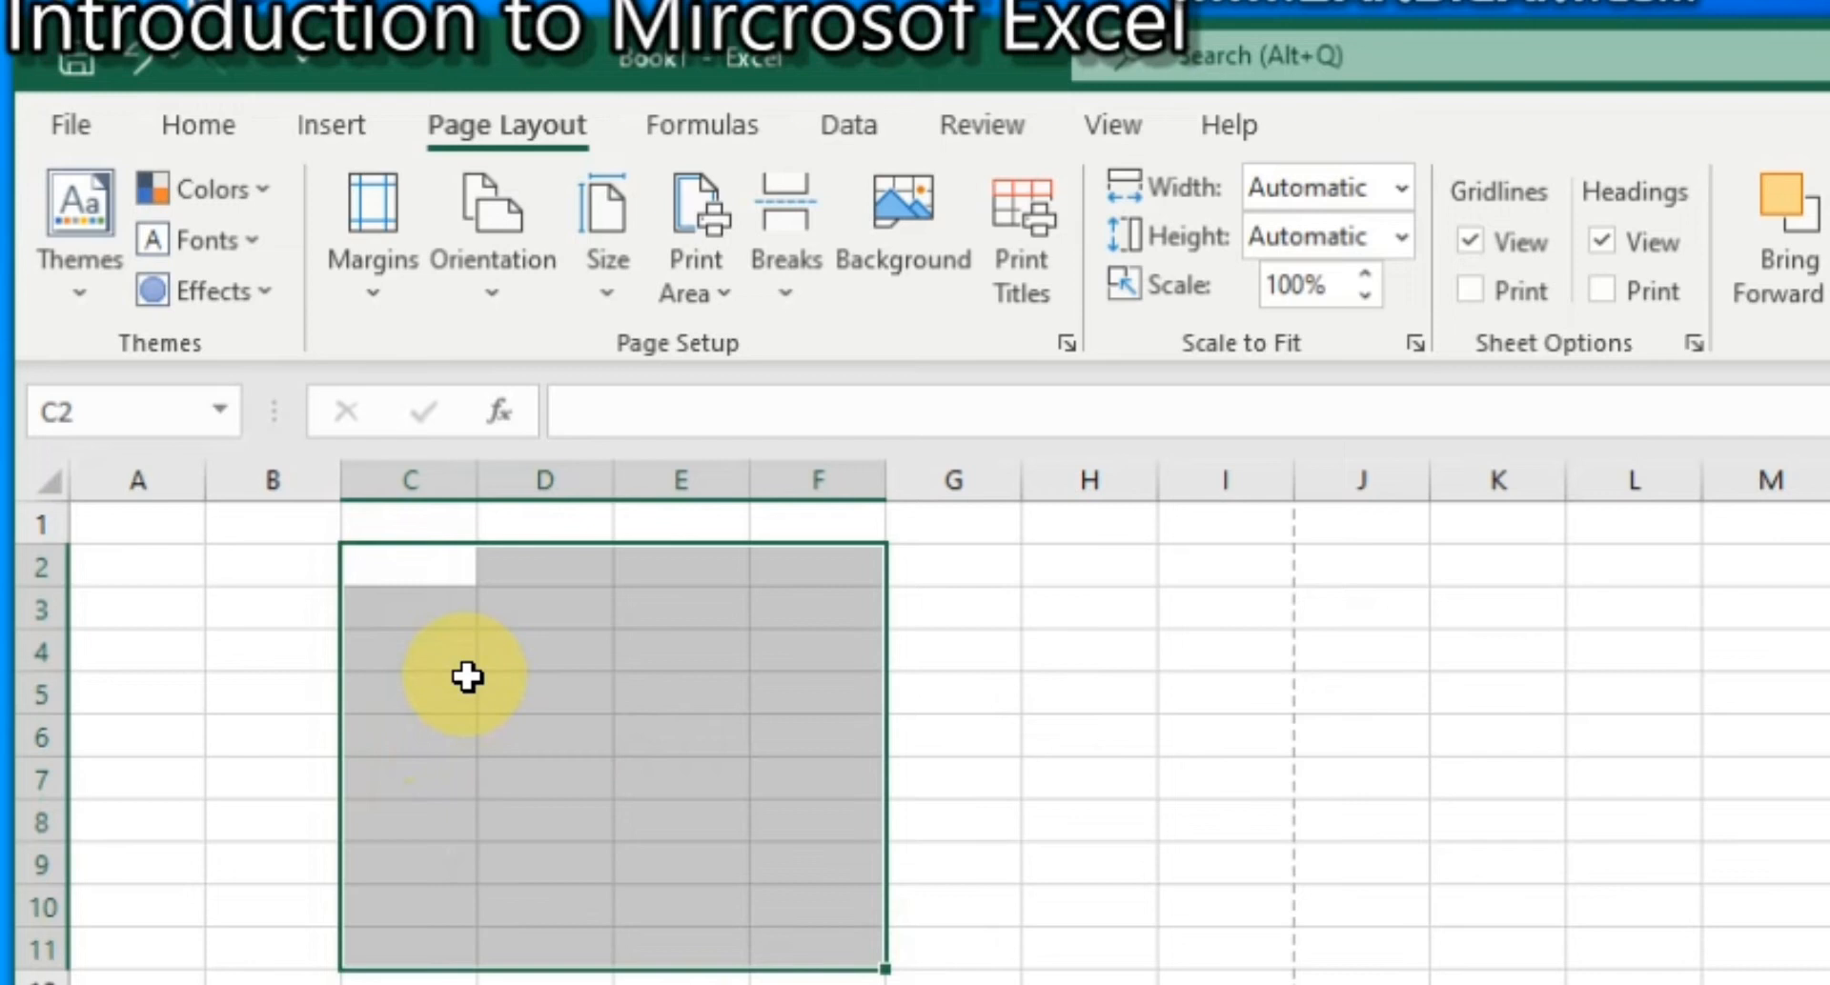
left_click(393, 577)
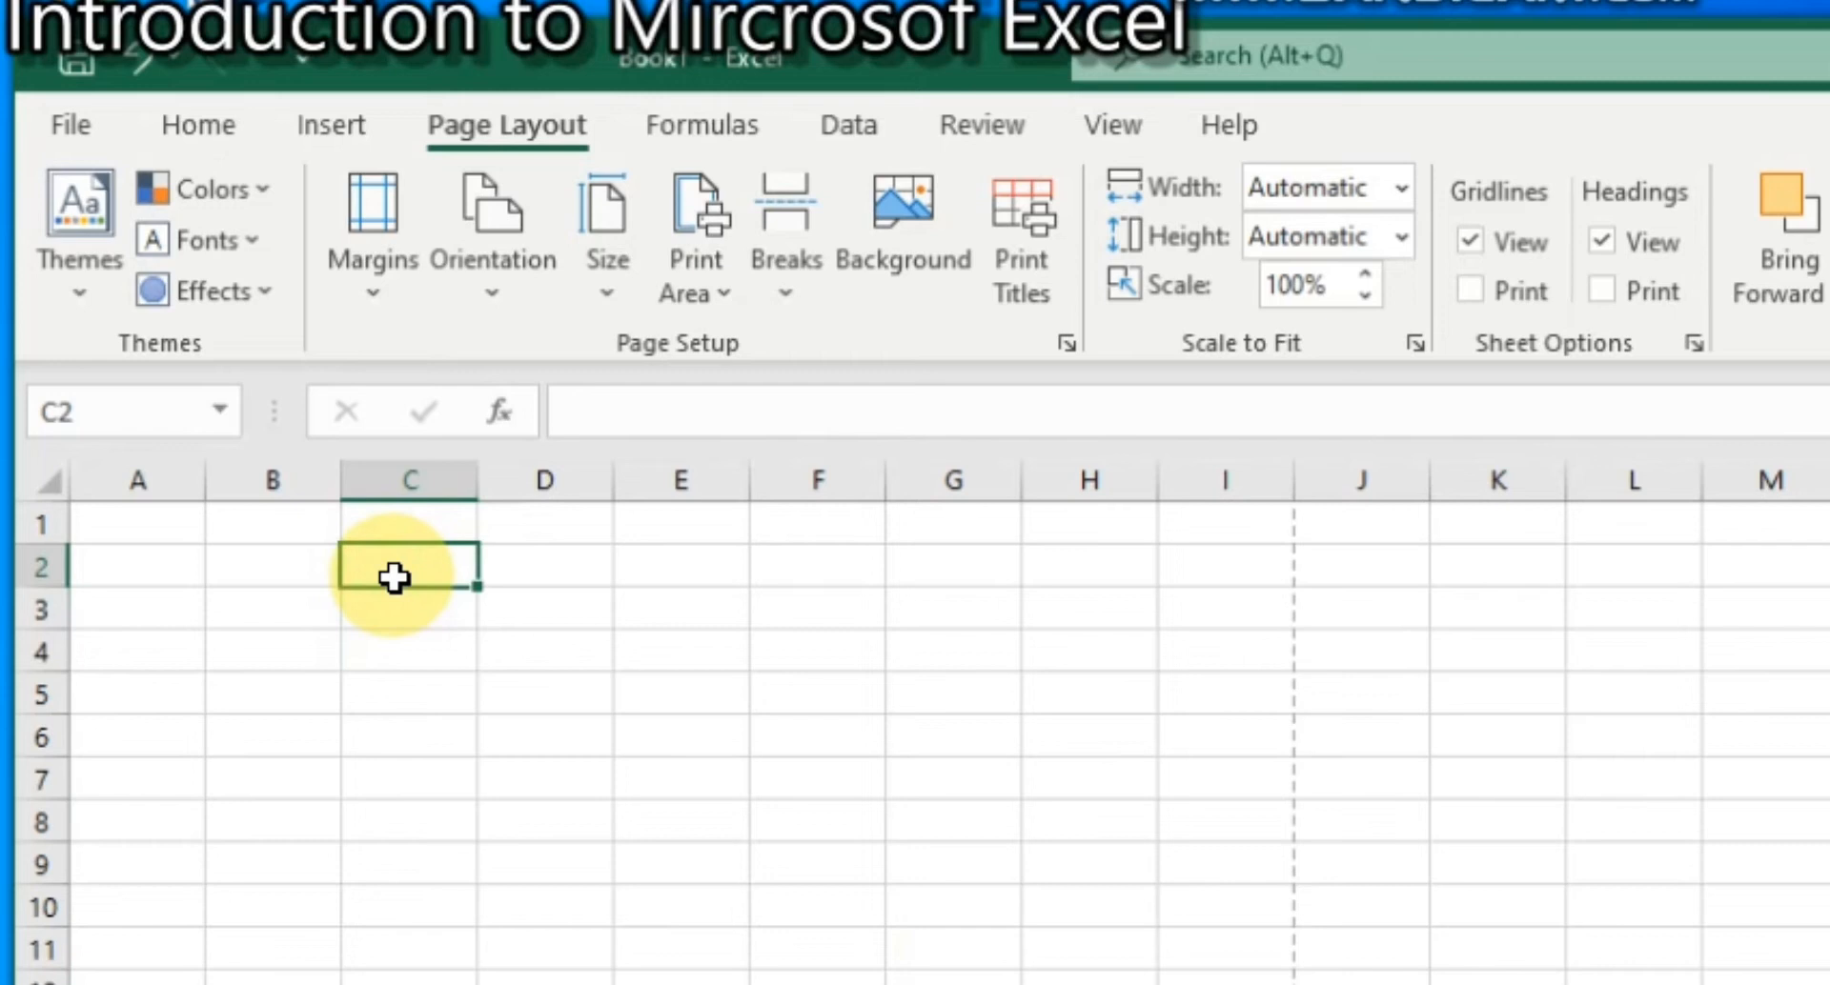
left_click_drag(394, 578, 817, 981)
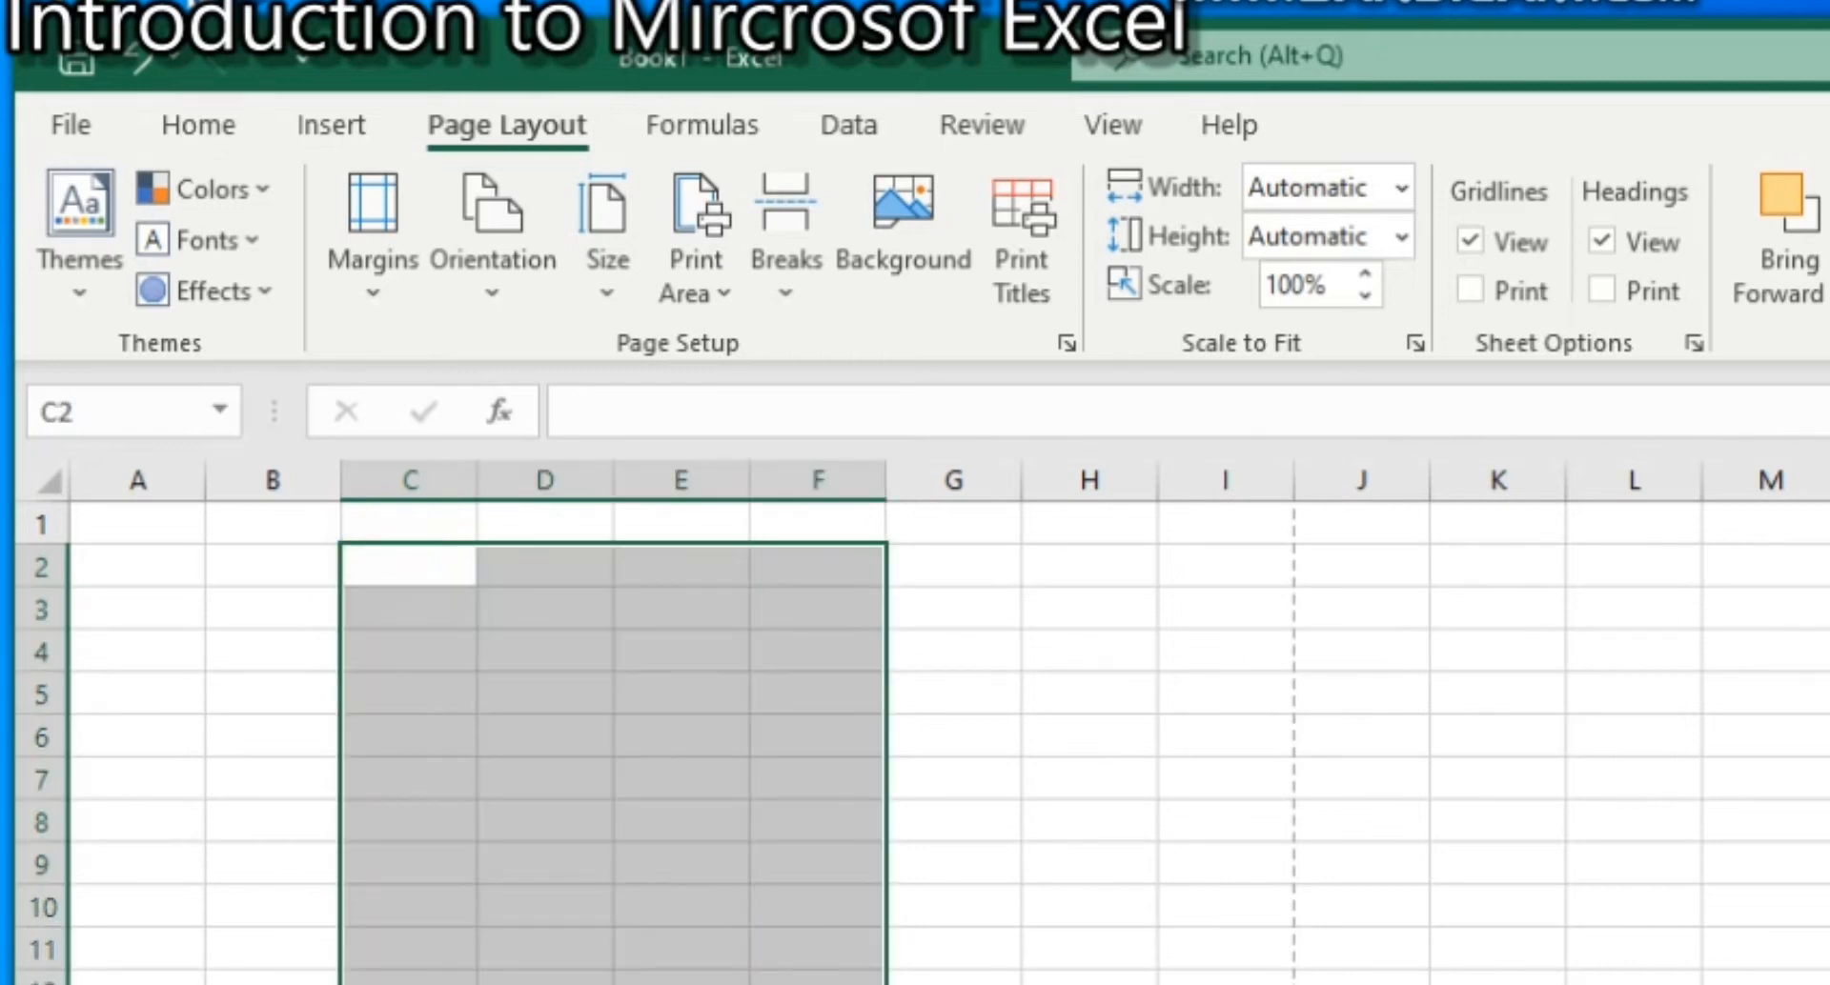
left_click(818, 983)
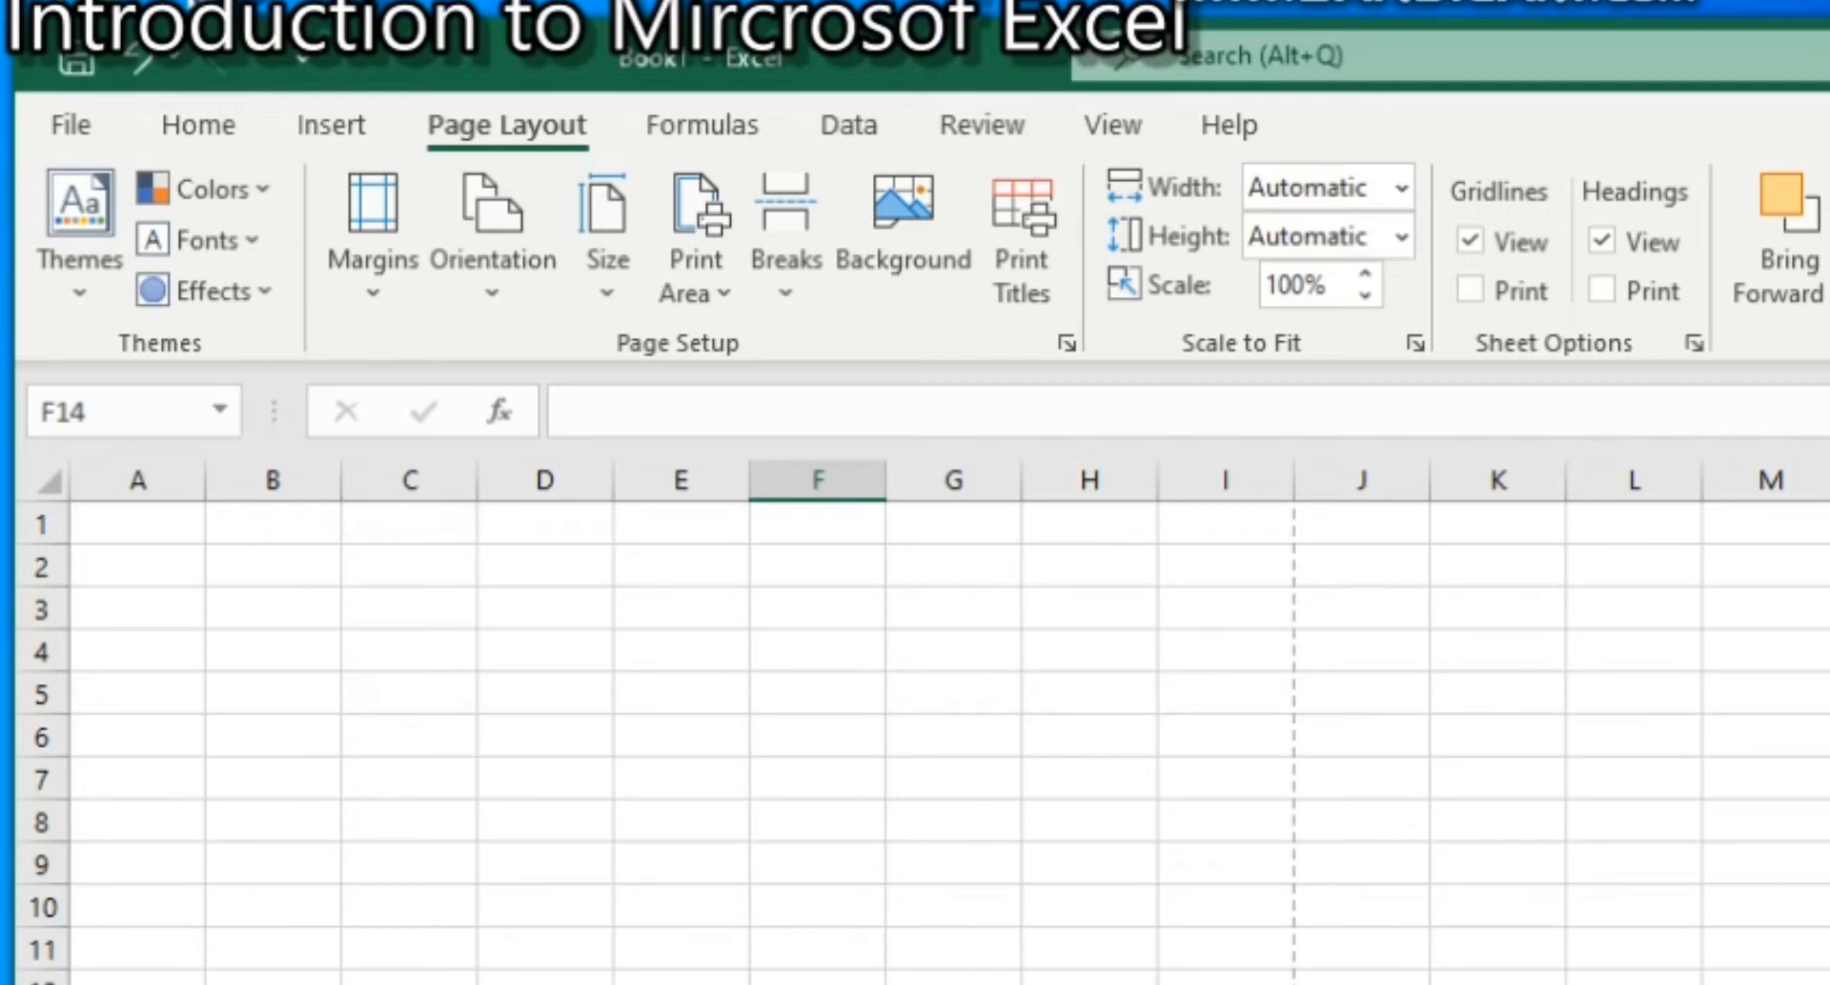
Step: Select individual cells I5, D4, D3, D2, E3 and C4 one after another
left_click(1238, 700)
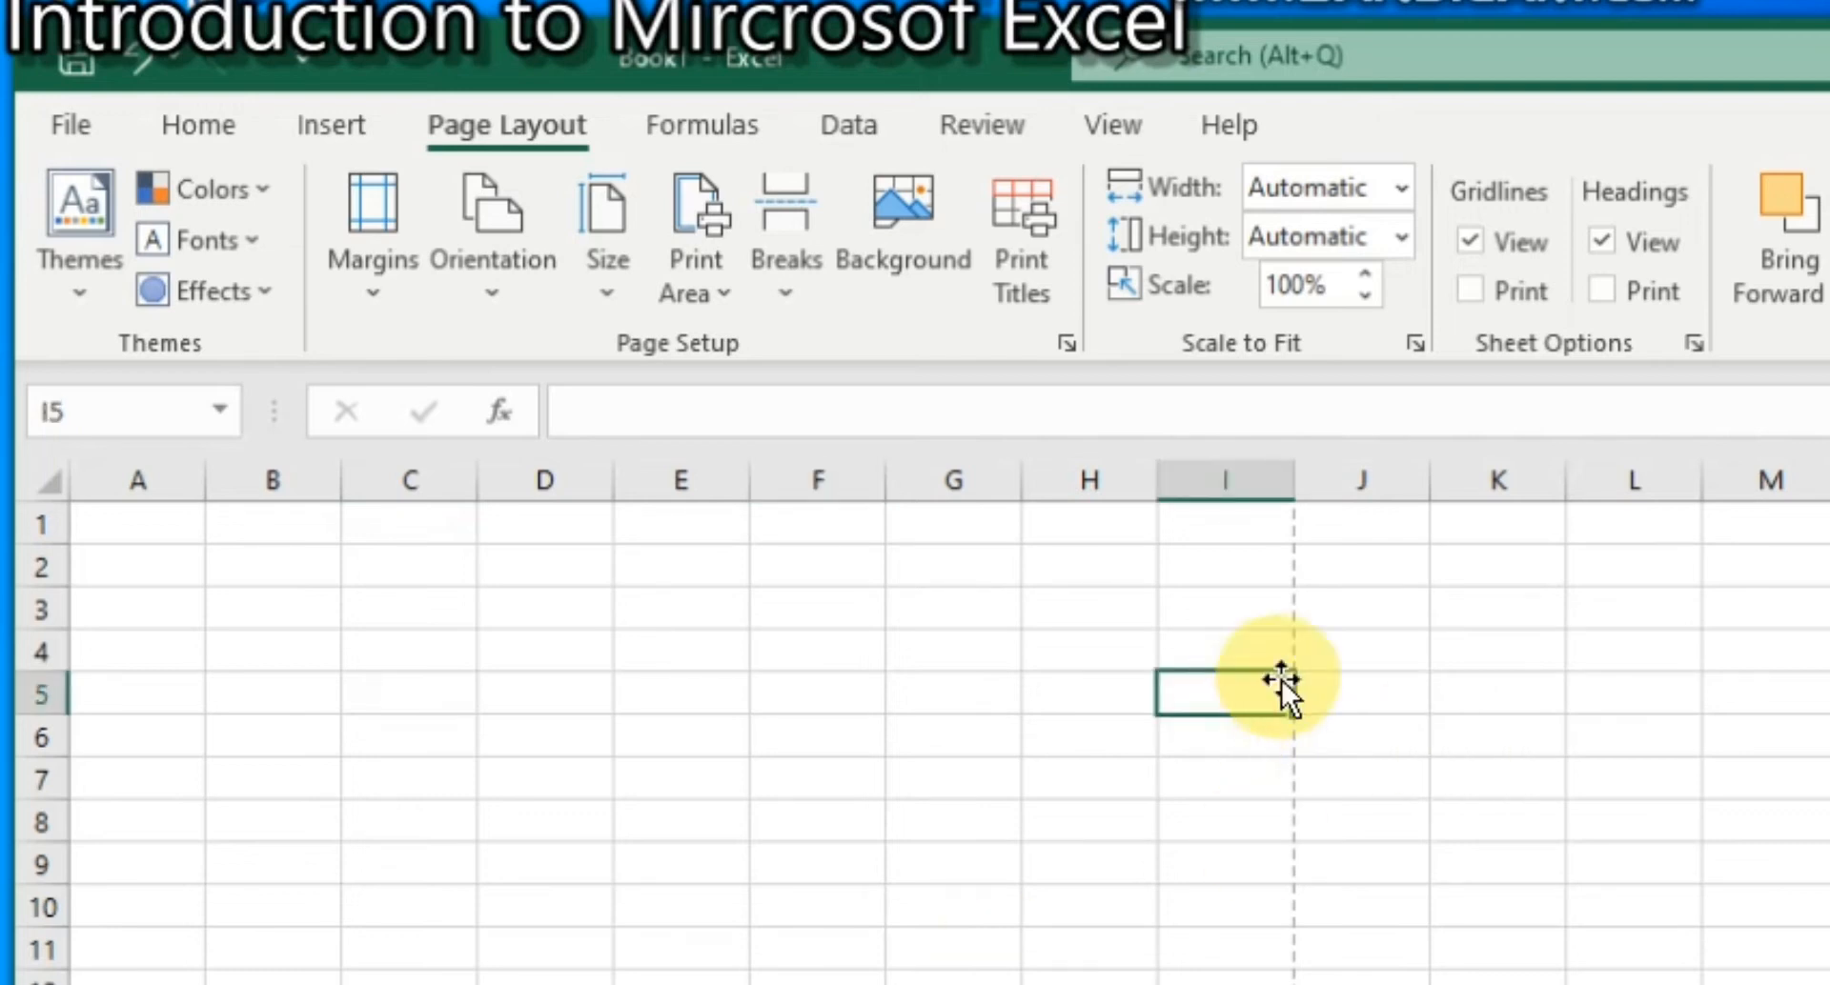
left_click(542, 636)
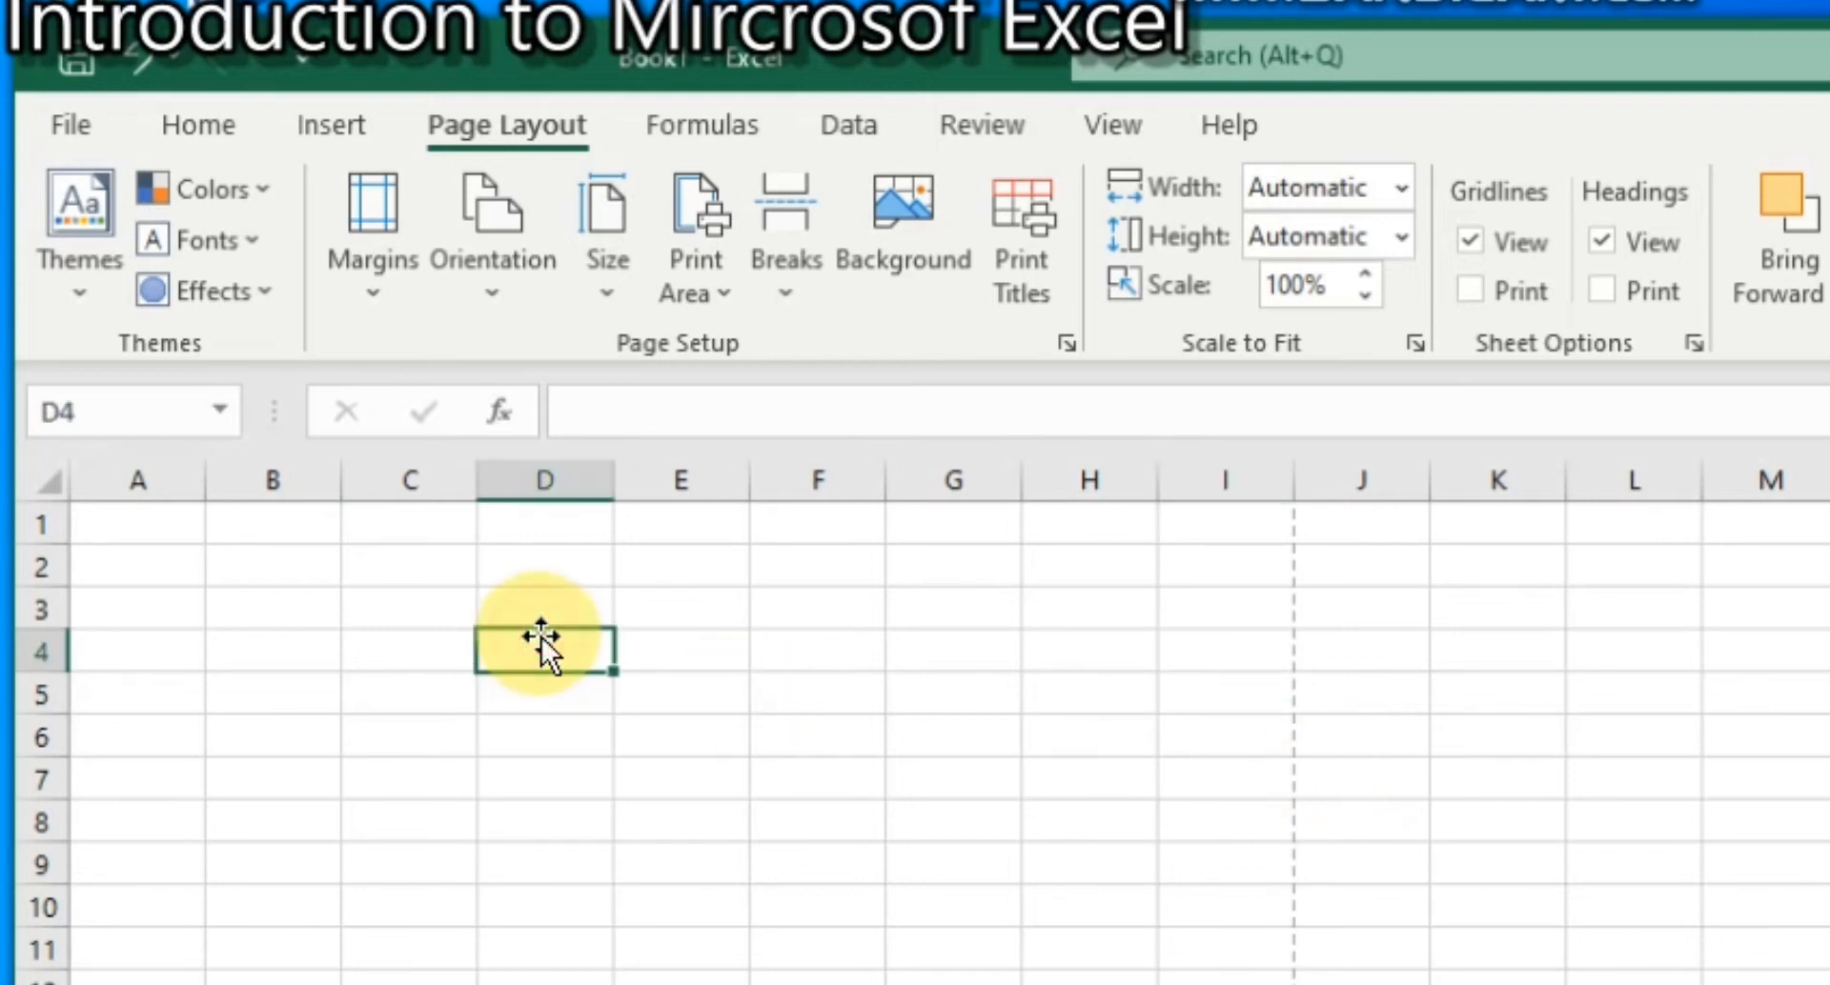
left_click(541, 593)
left_click(541, 575)
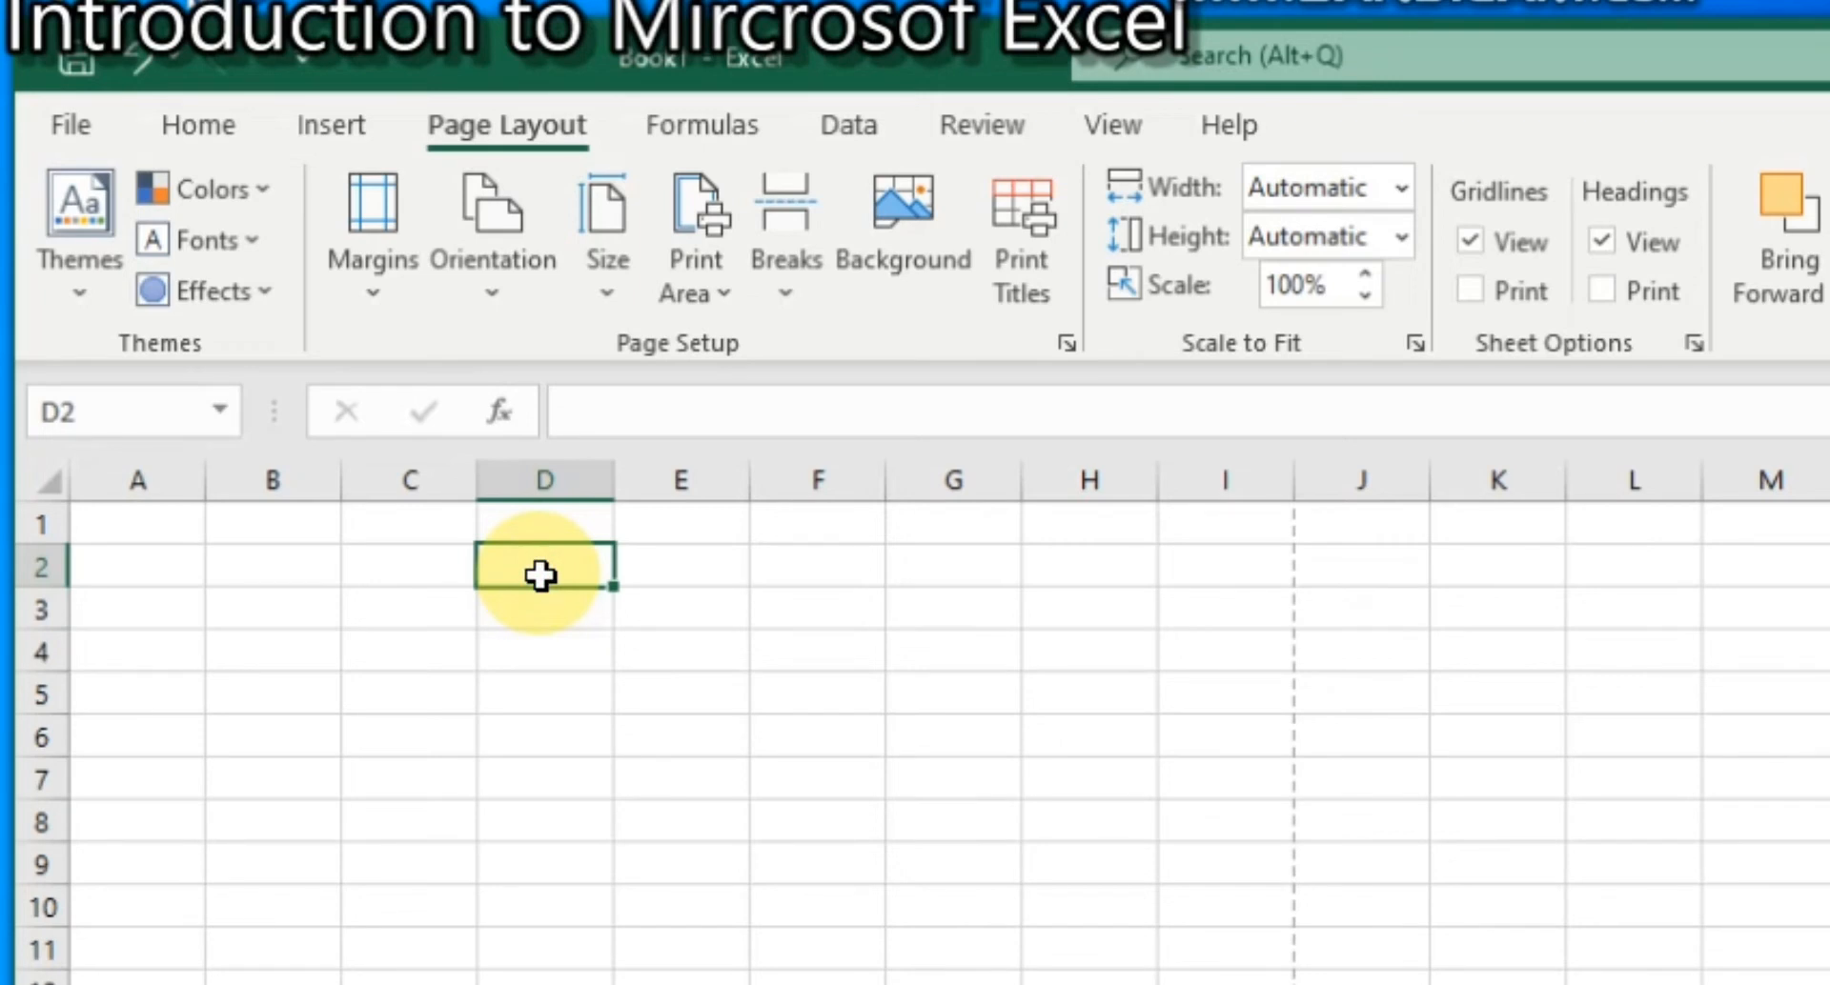
left_click(715, 615)
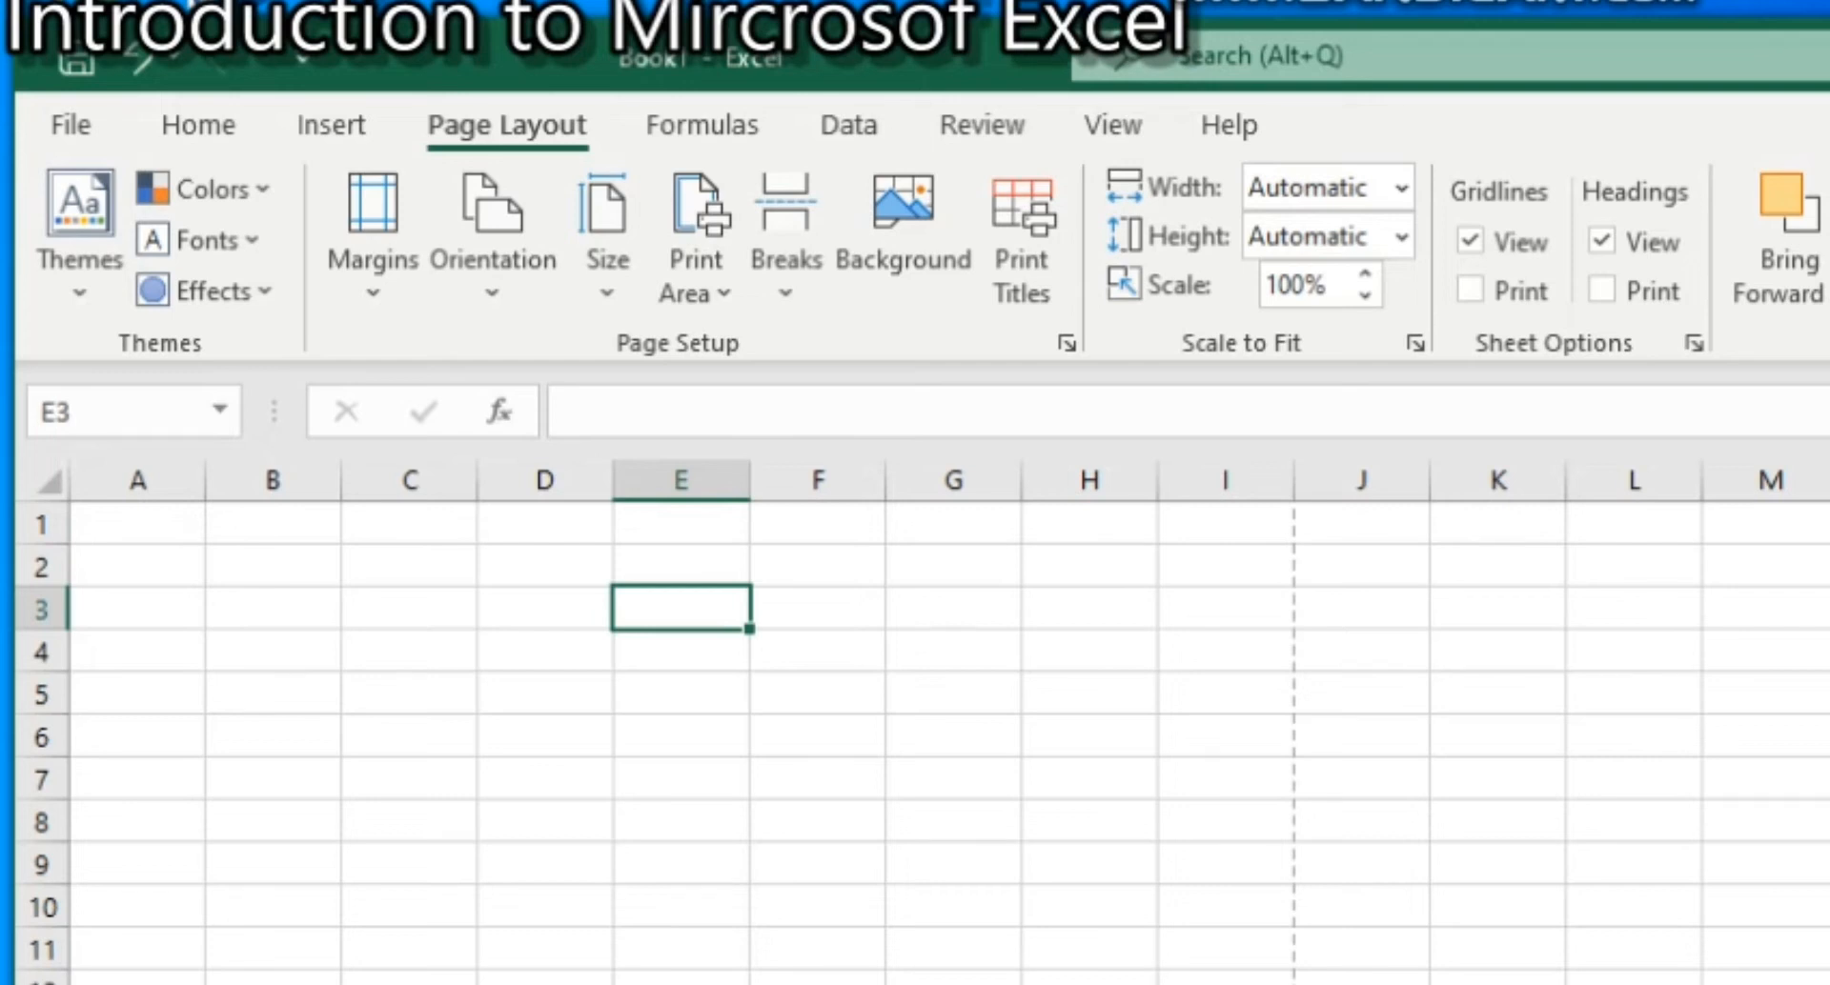
left_click(424, 641)
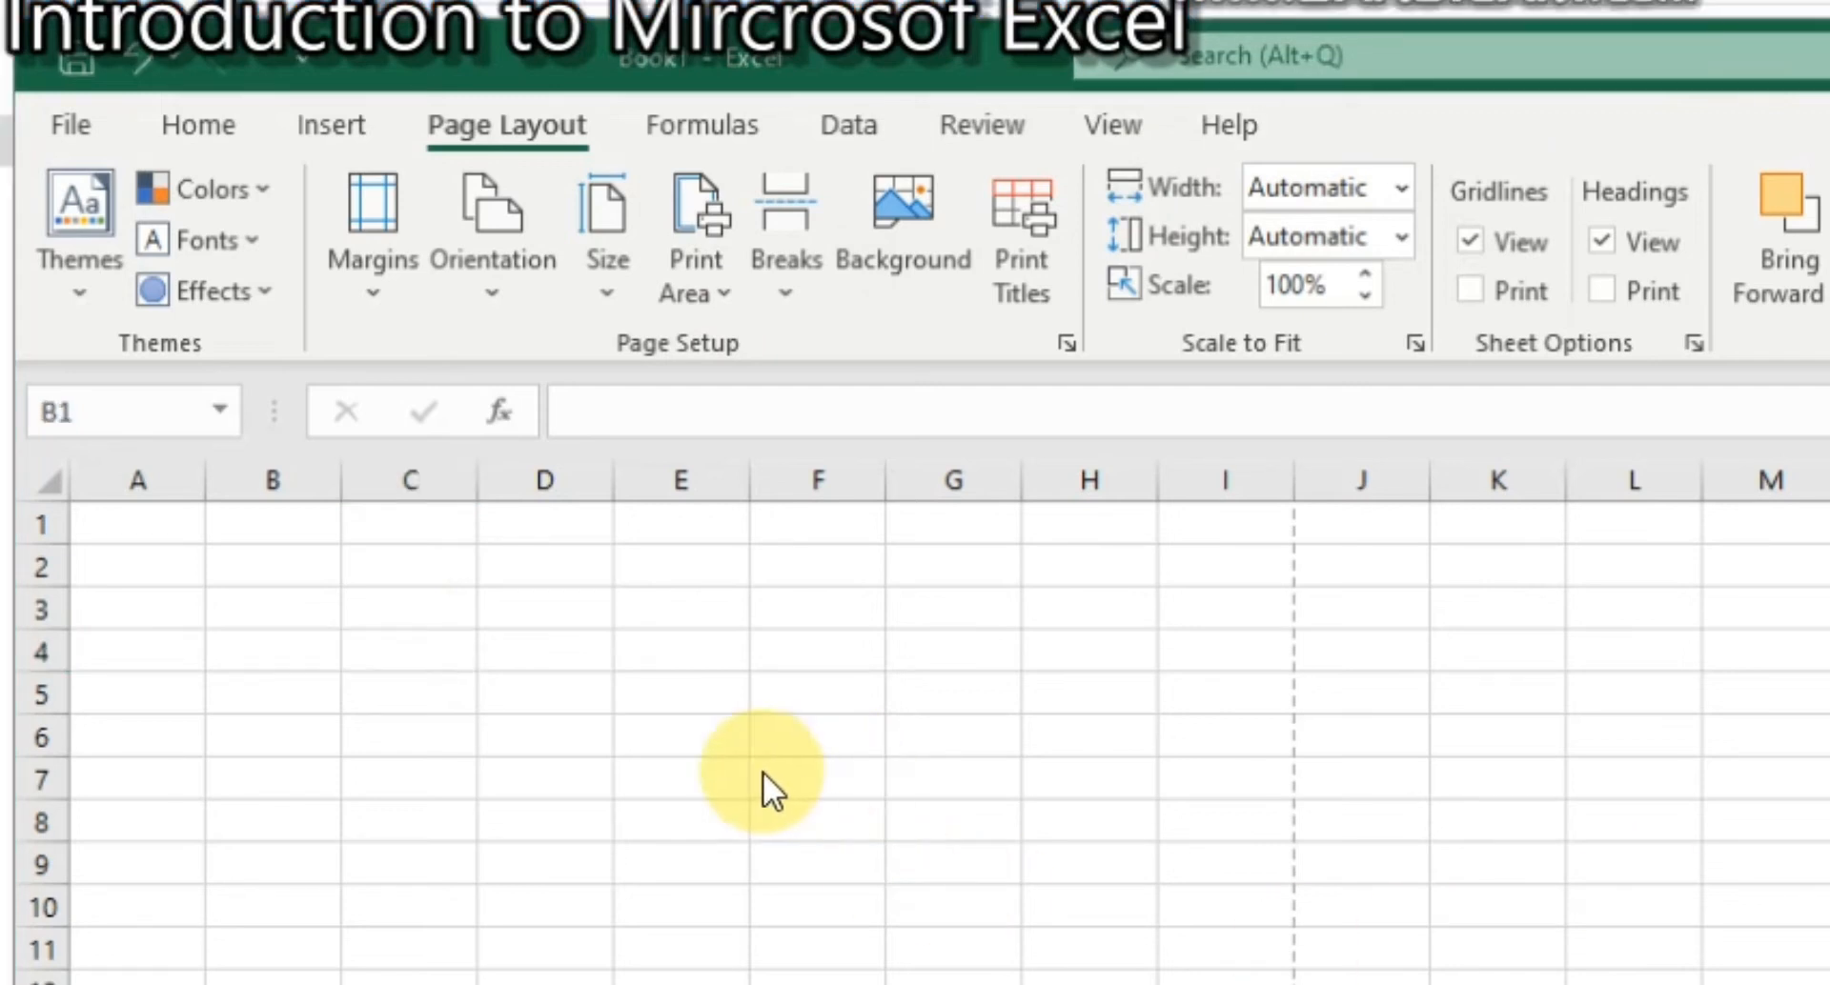
Step: Enter the title "Fixed Assets Record with Depriciation Detail" in cell B1
left_click(303, 523)
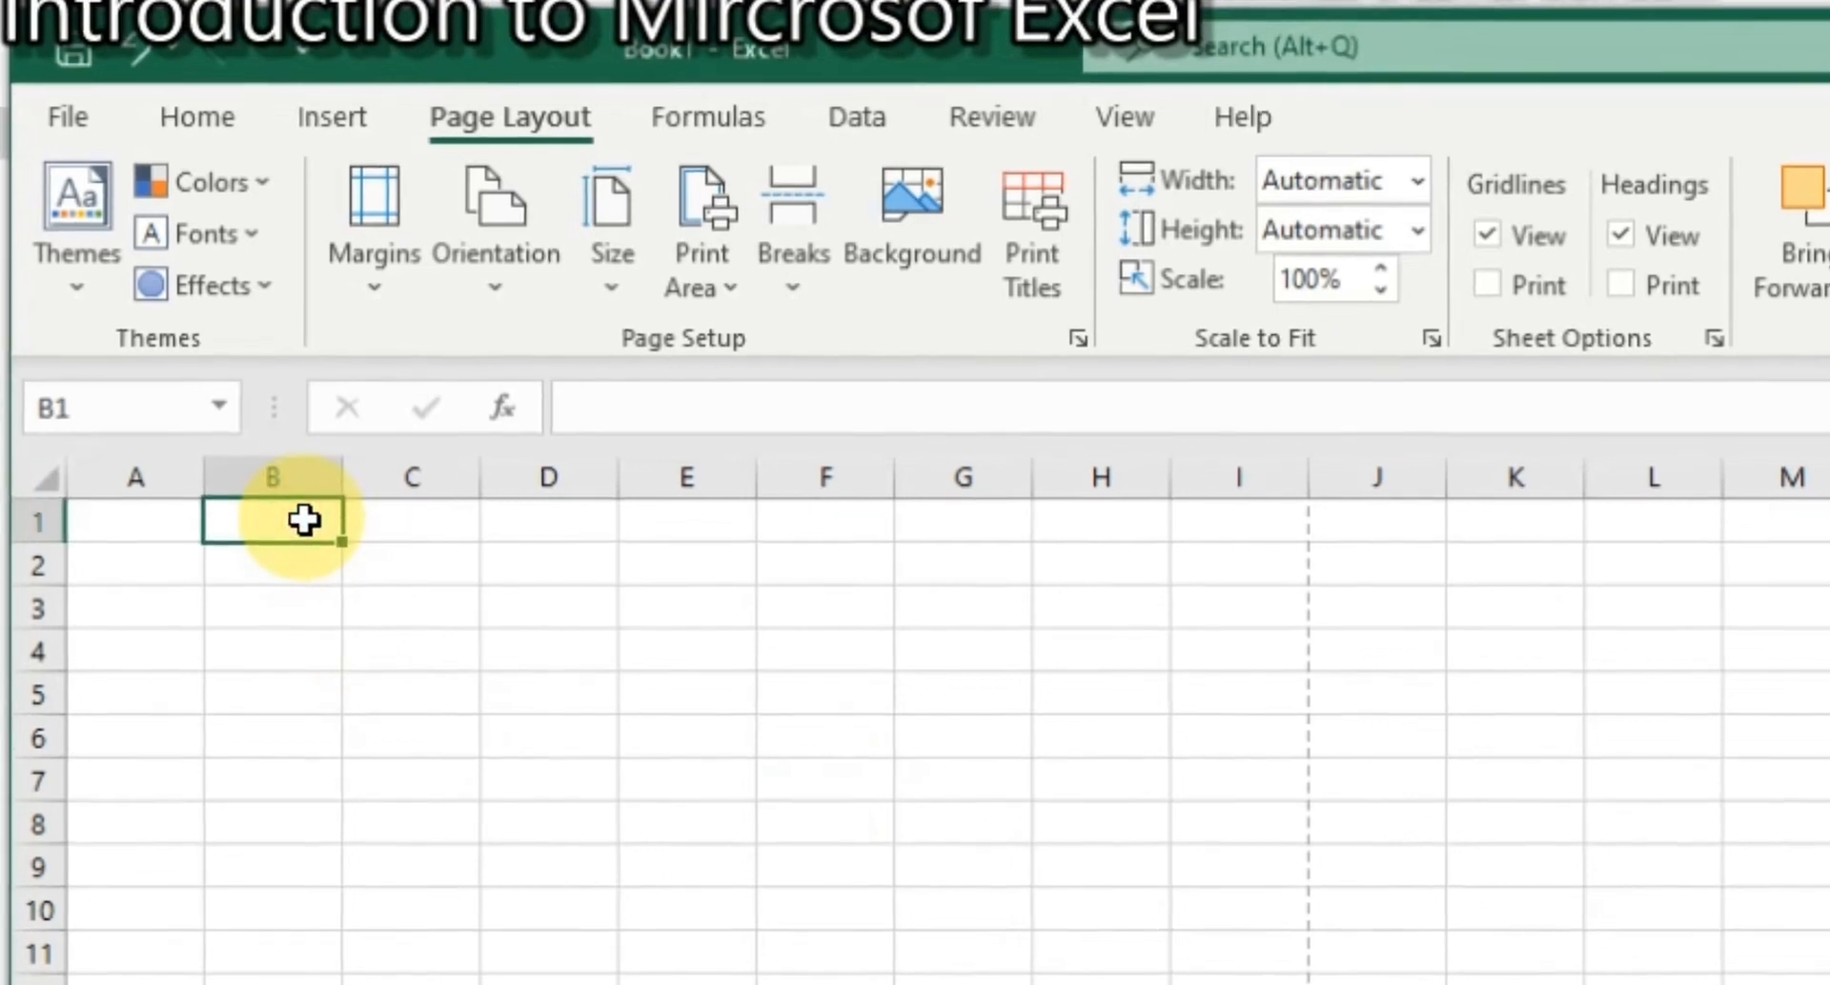
type("Fixed A")
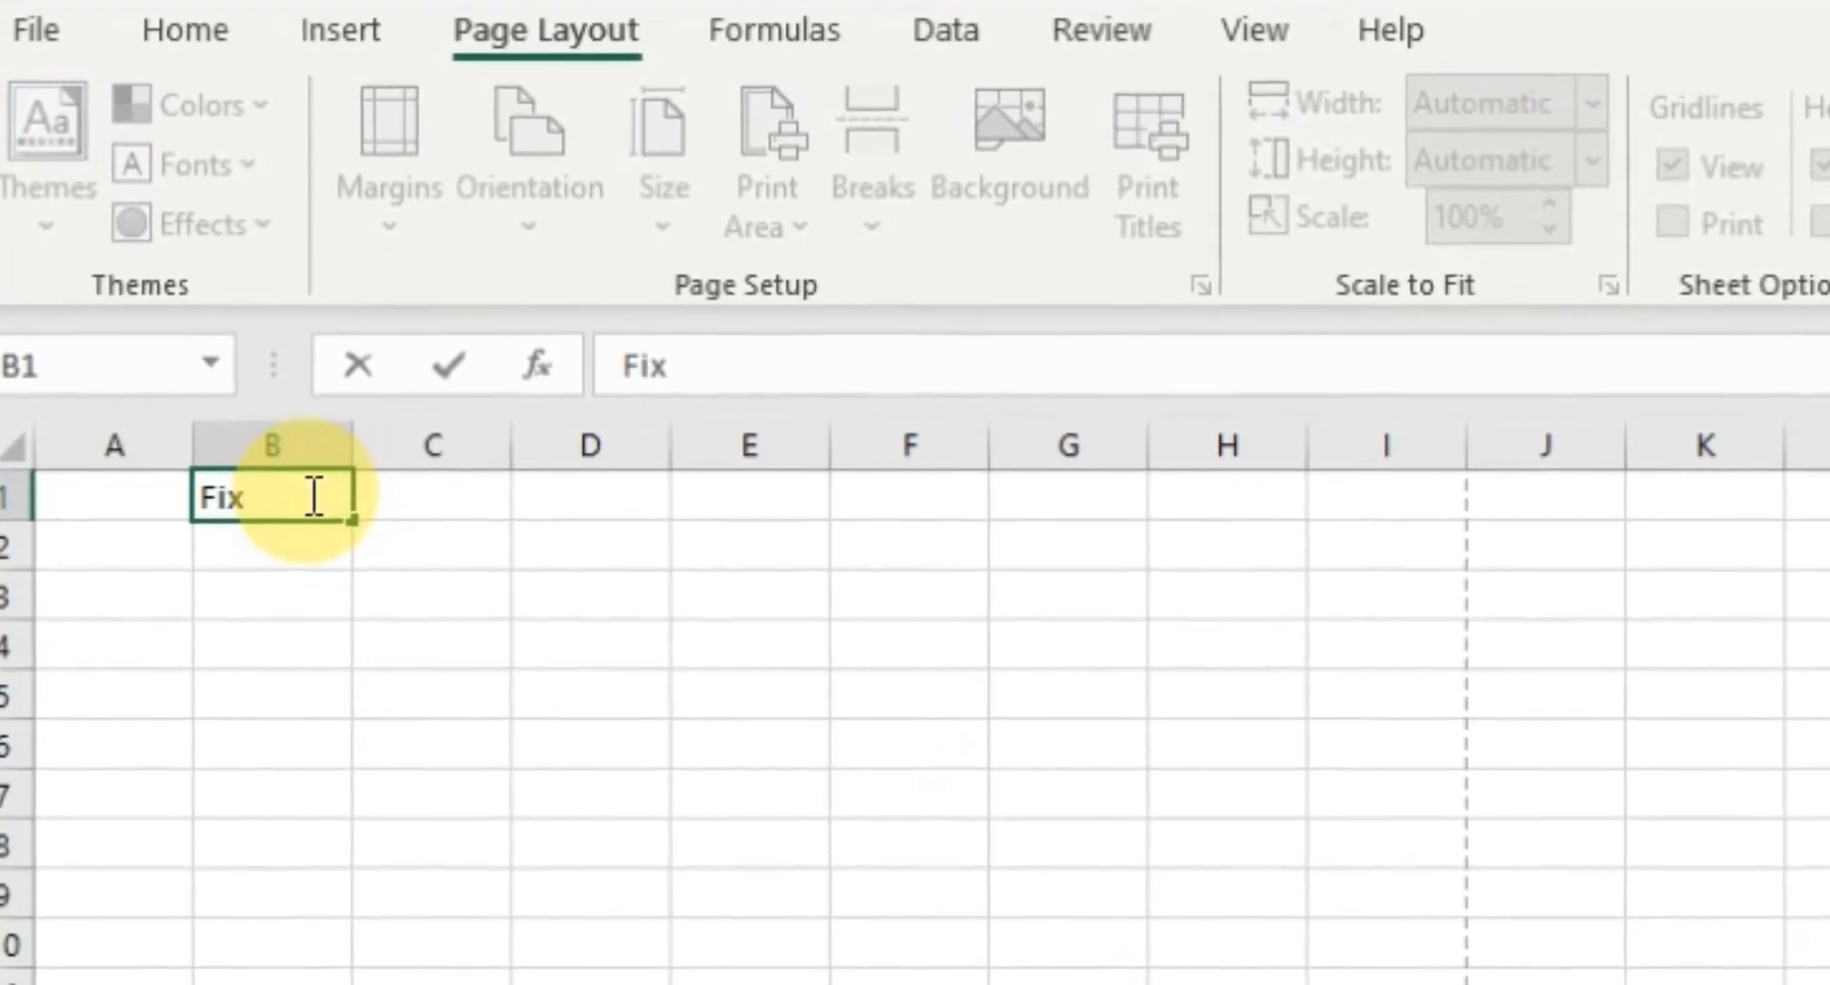
type("ssets ")
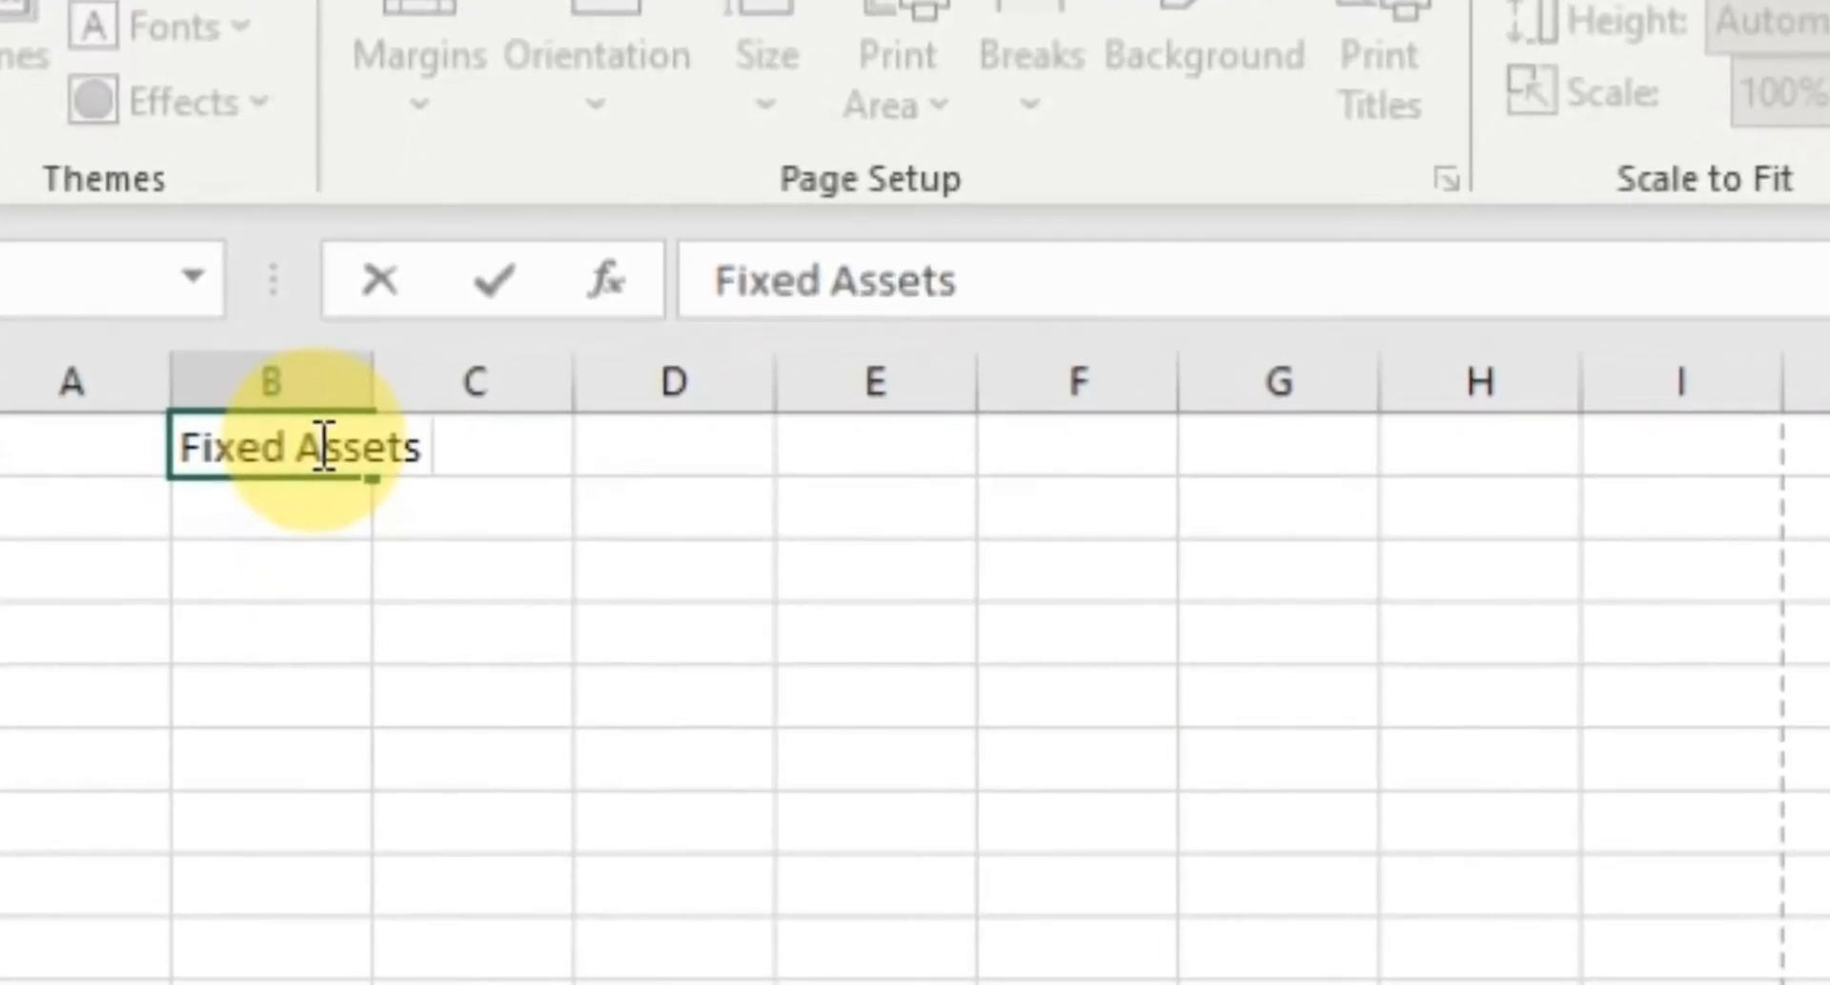
type("Record")
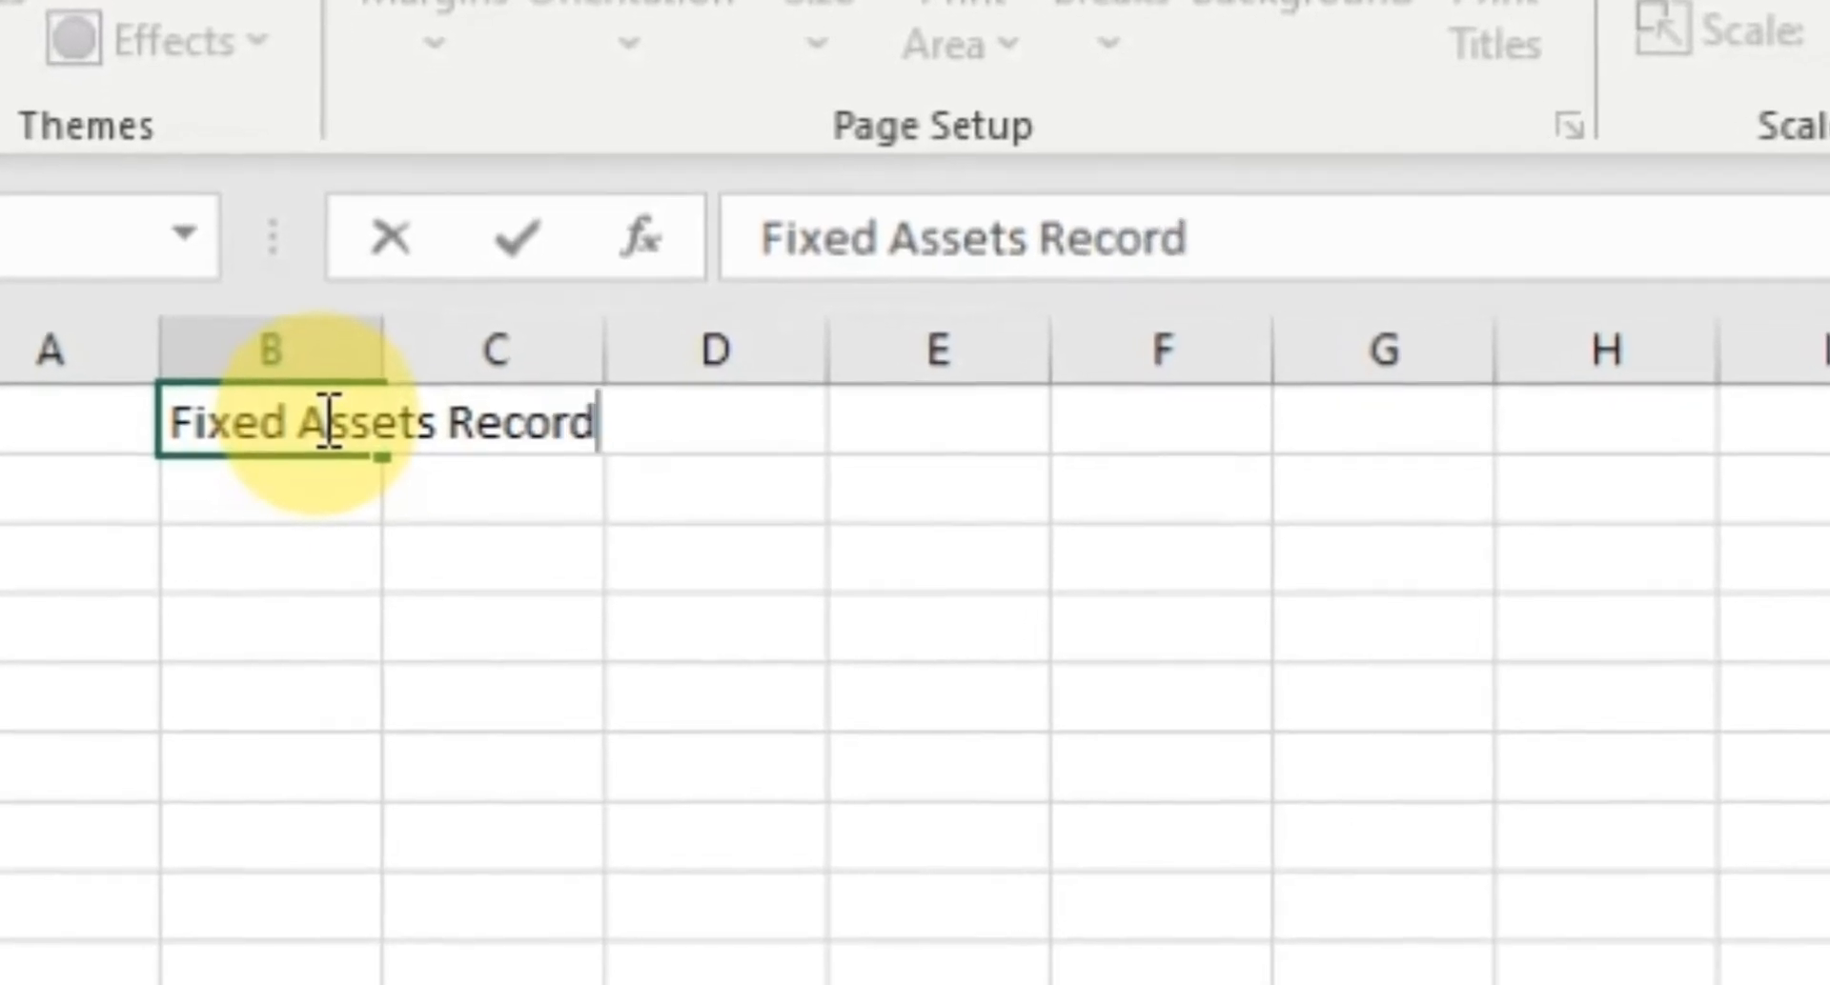
type(" with D")
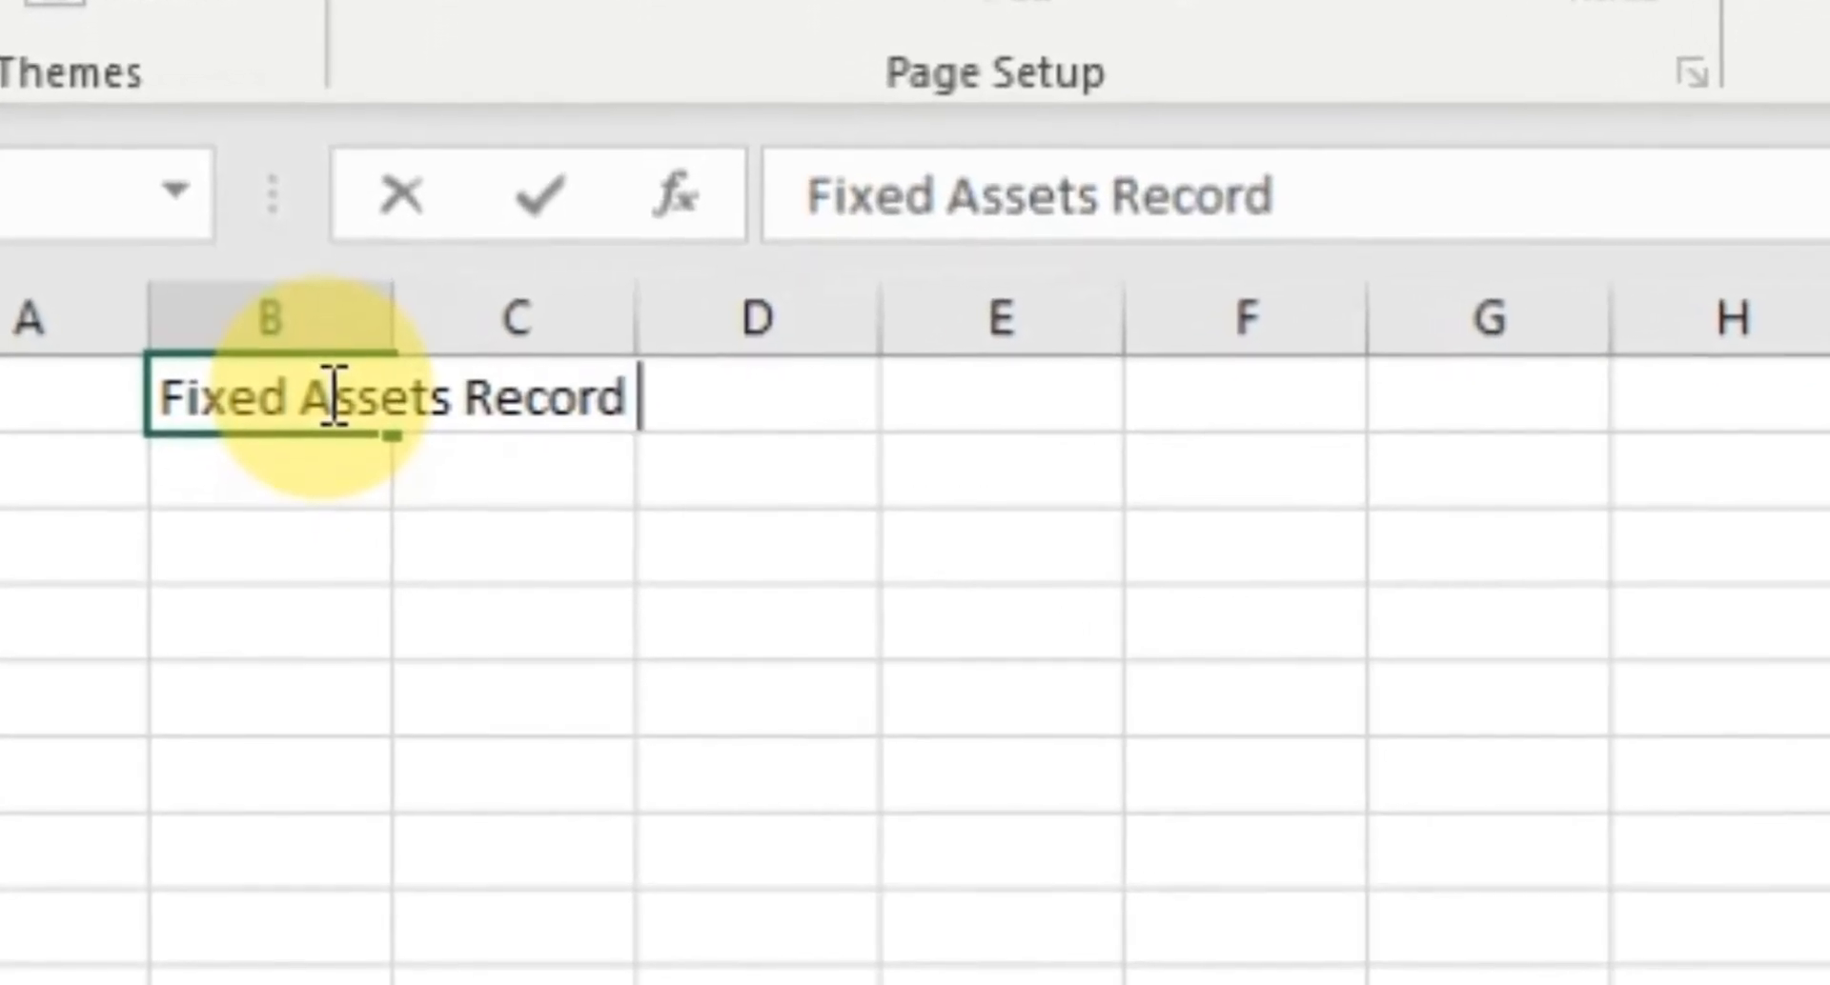
type("ep")
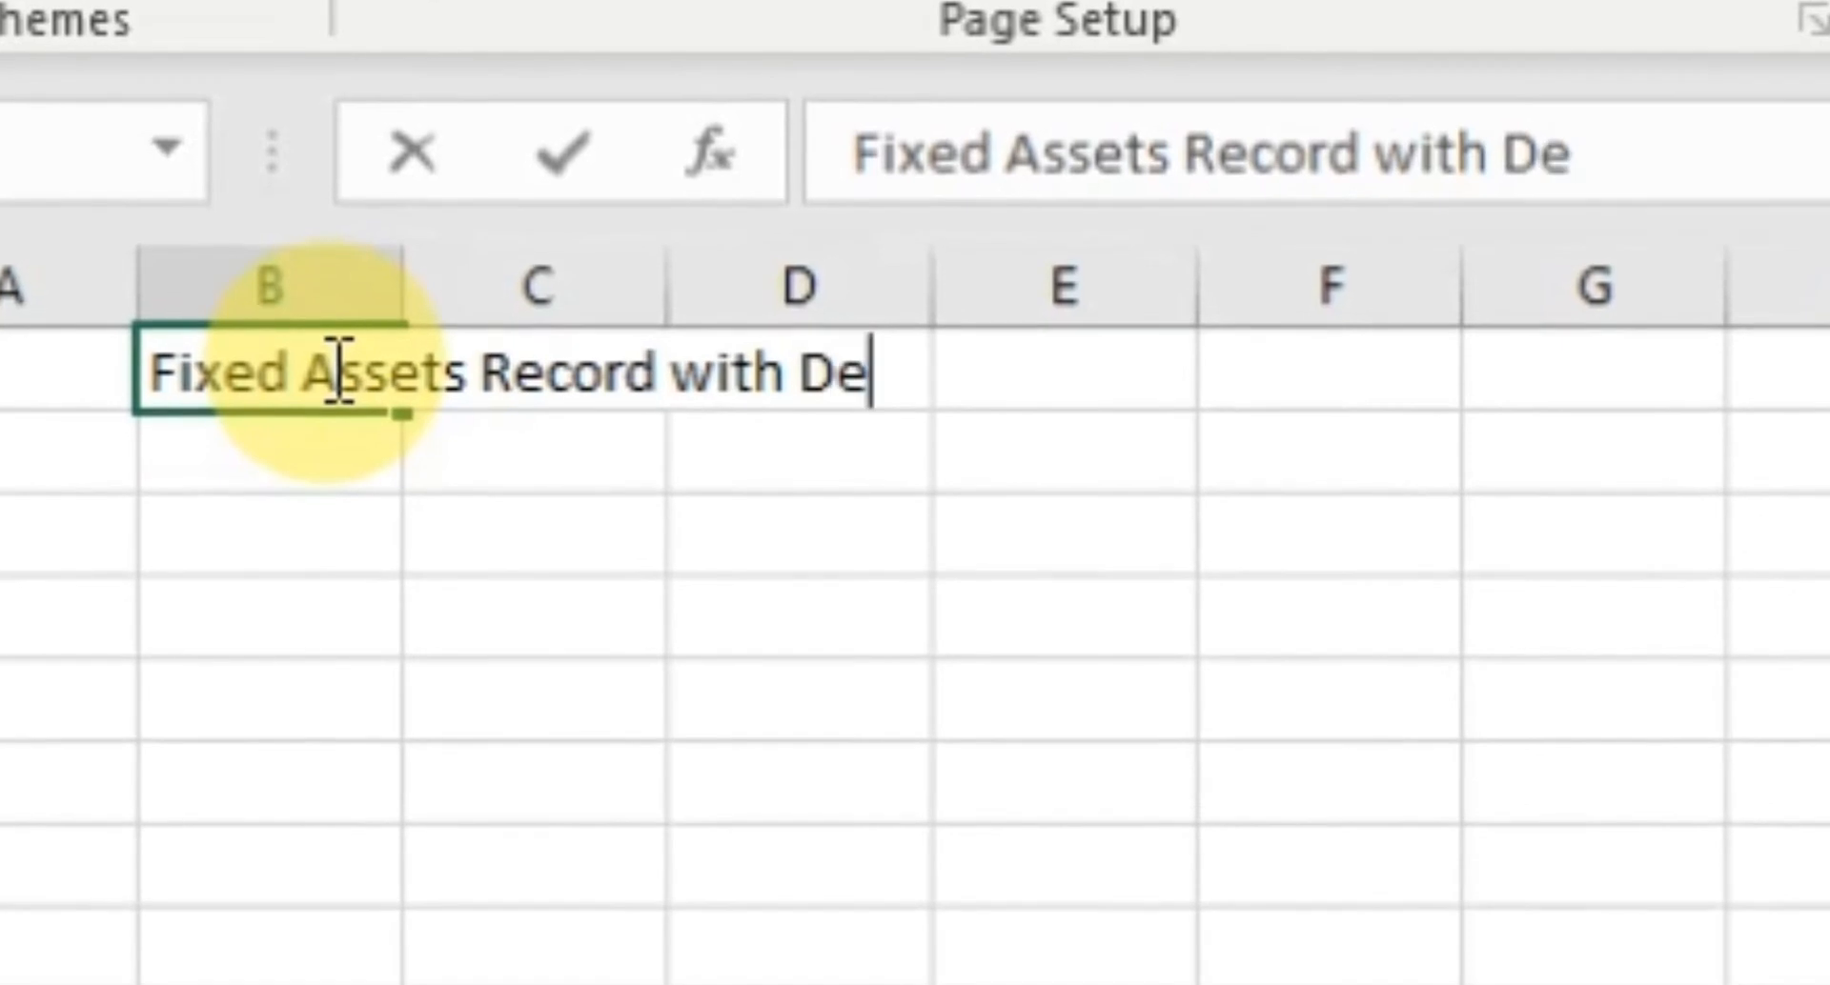
type("ricia")
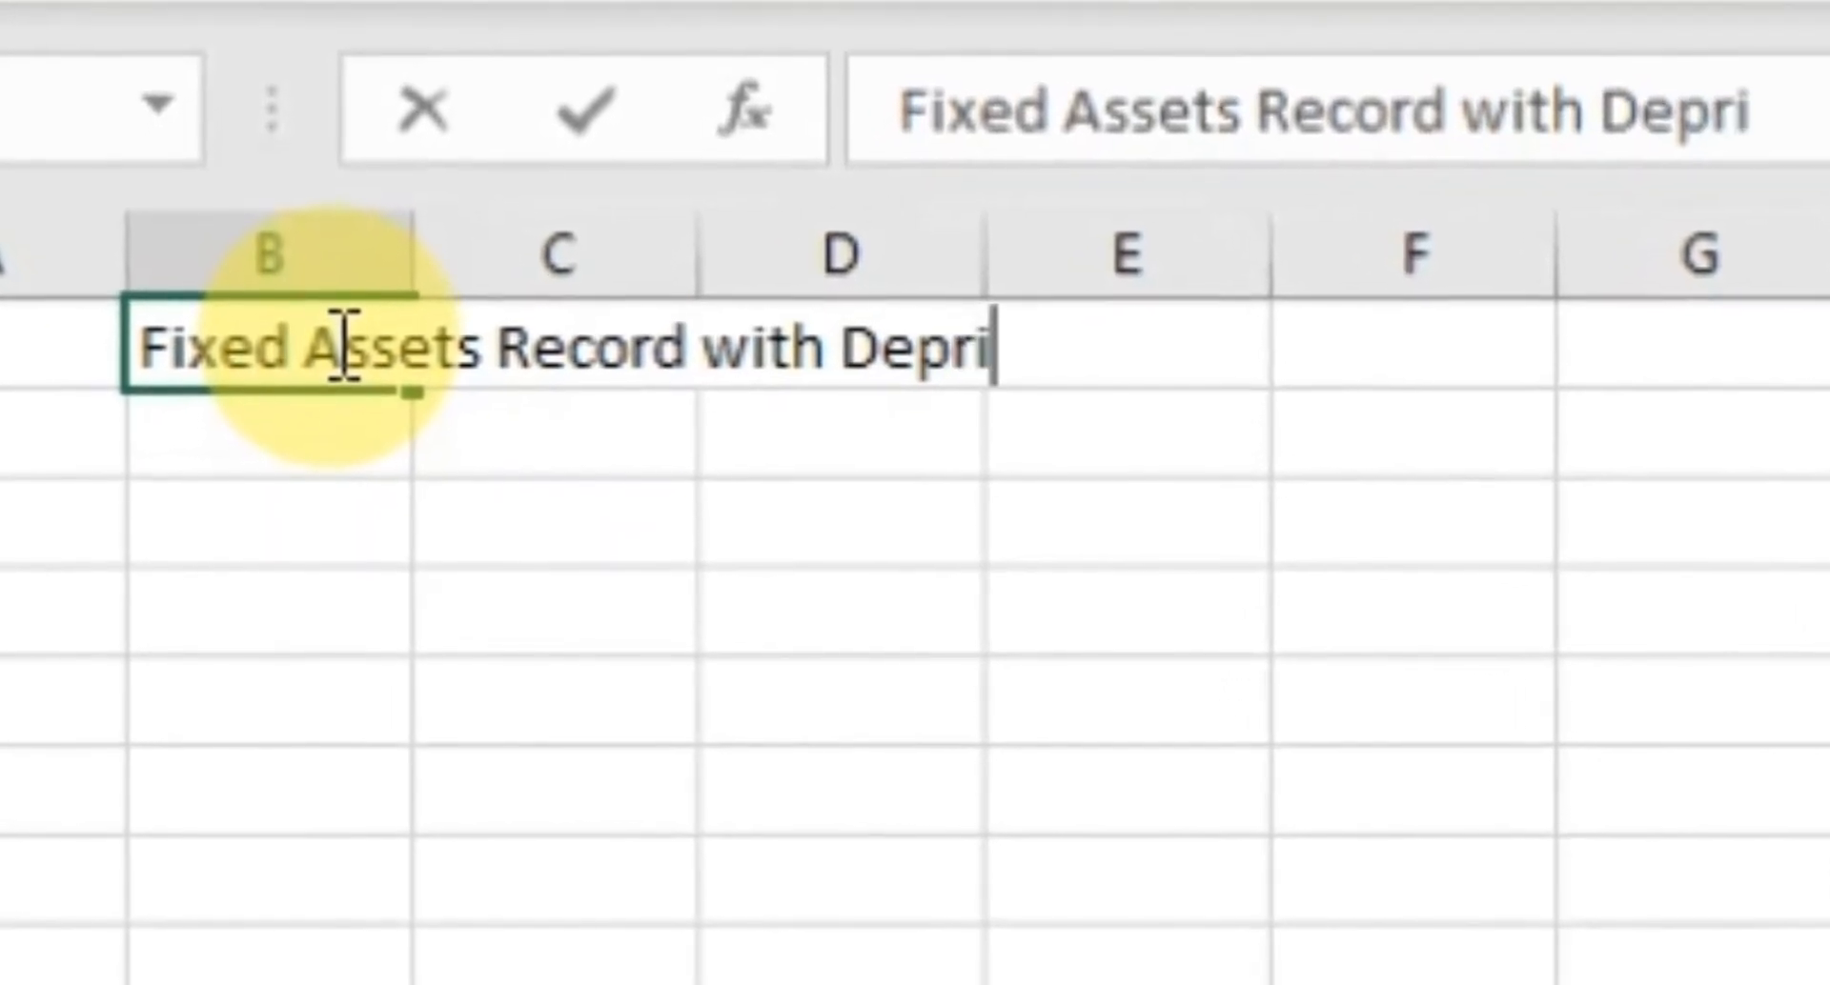
type("tion D")
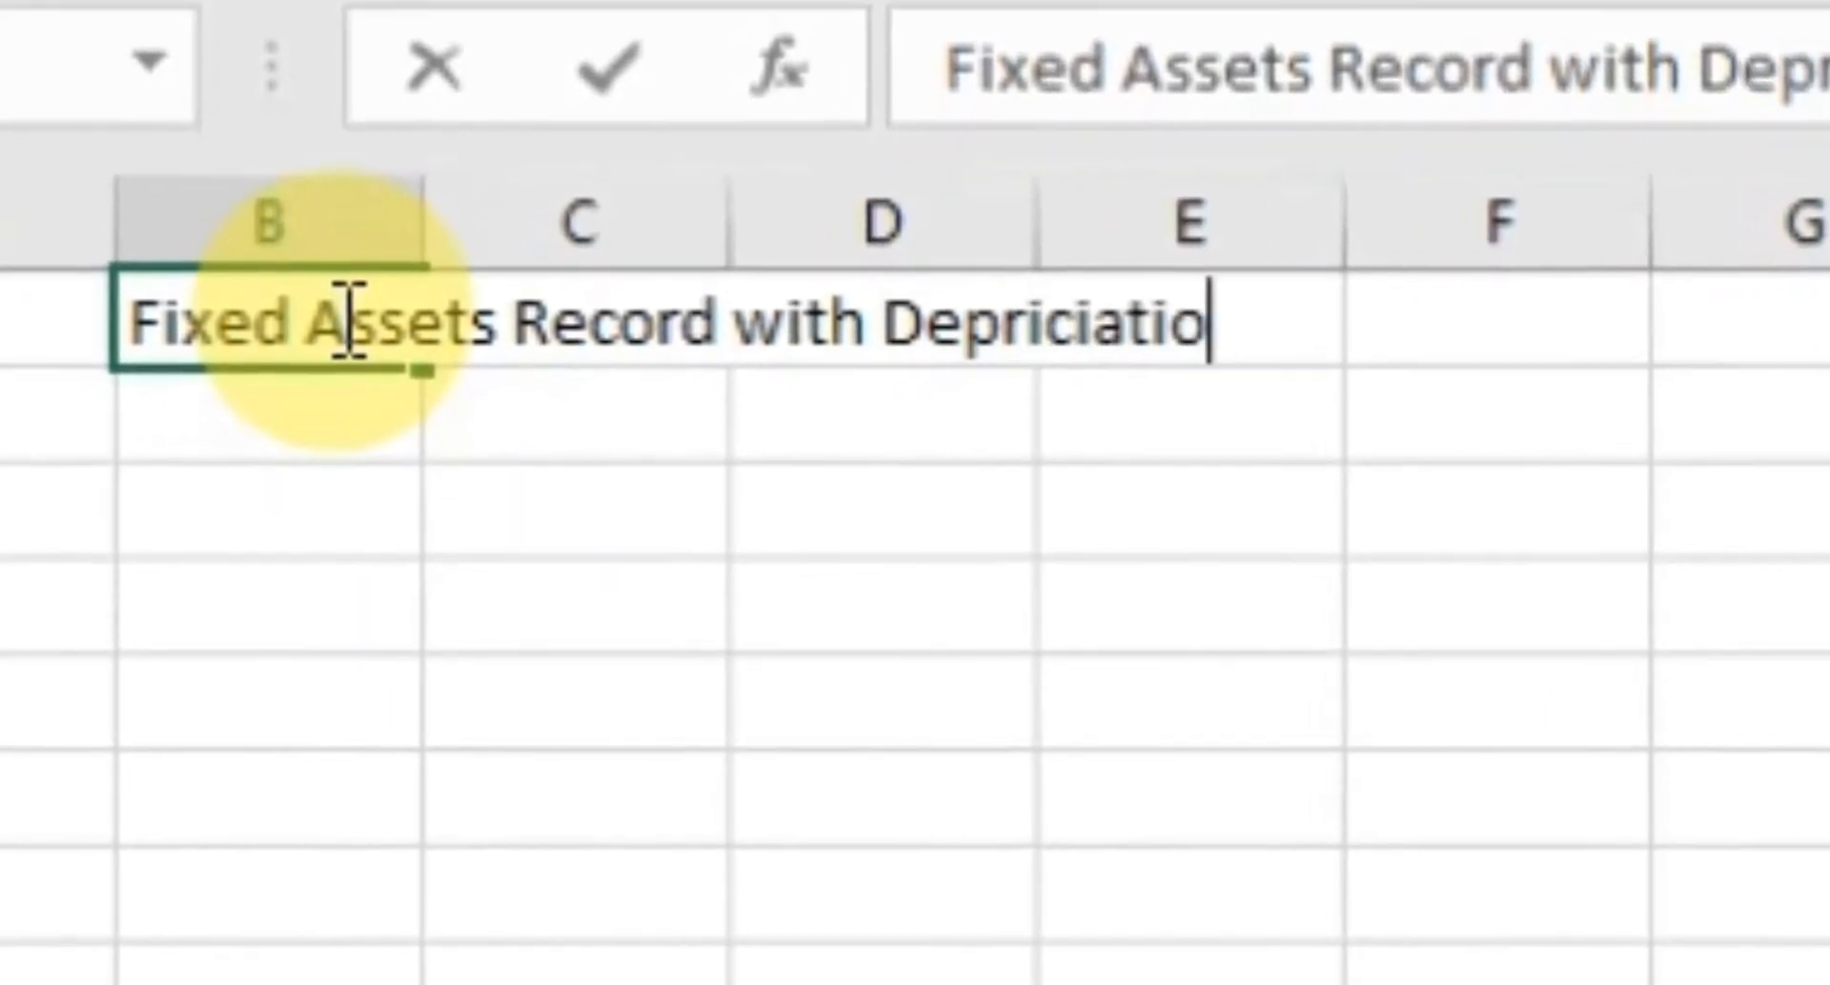
type("eata")
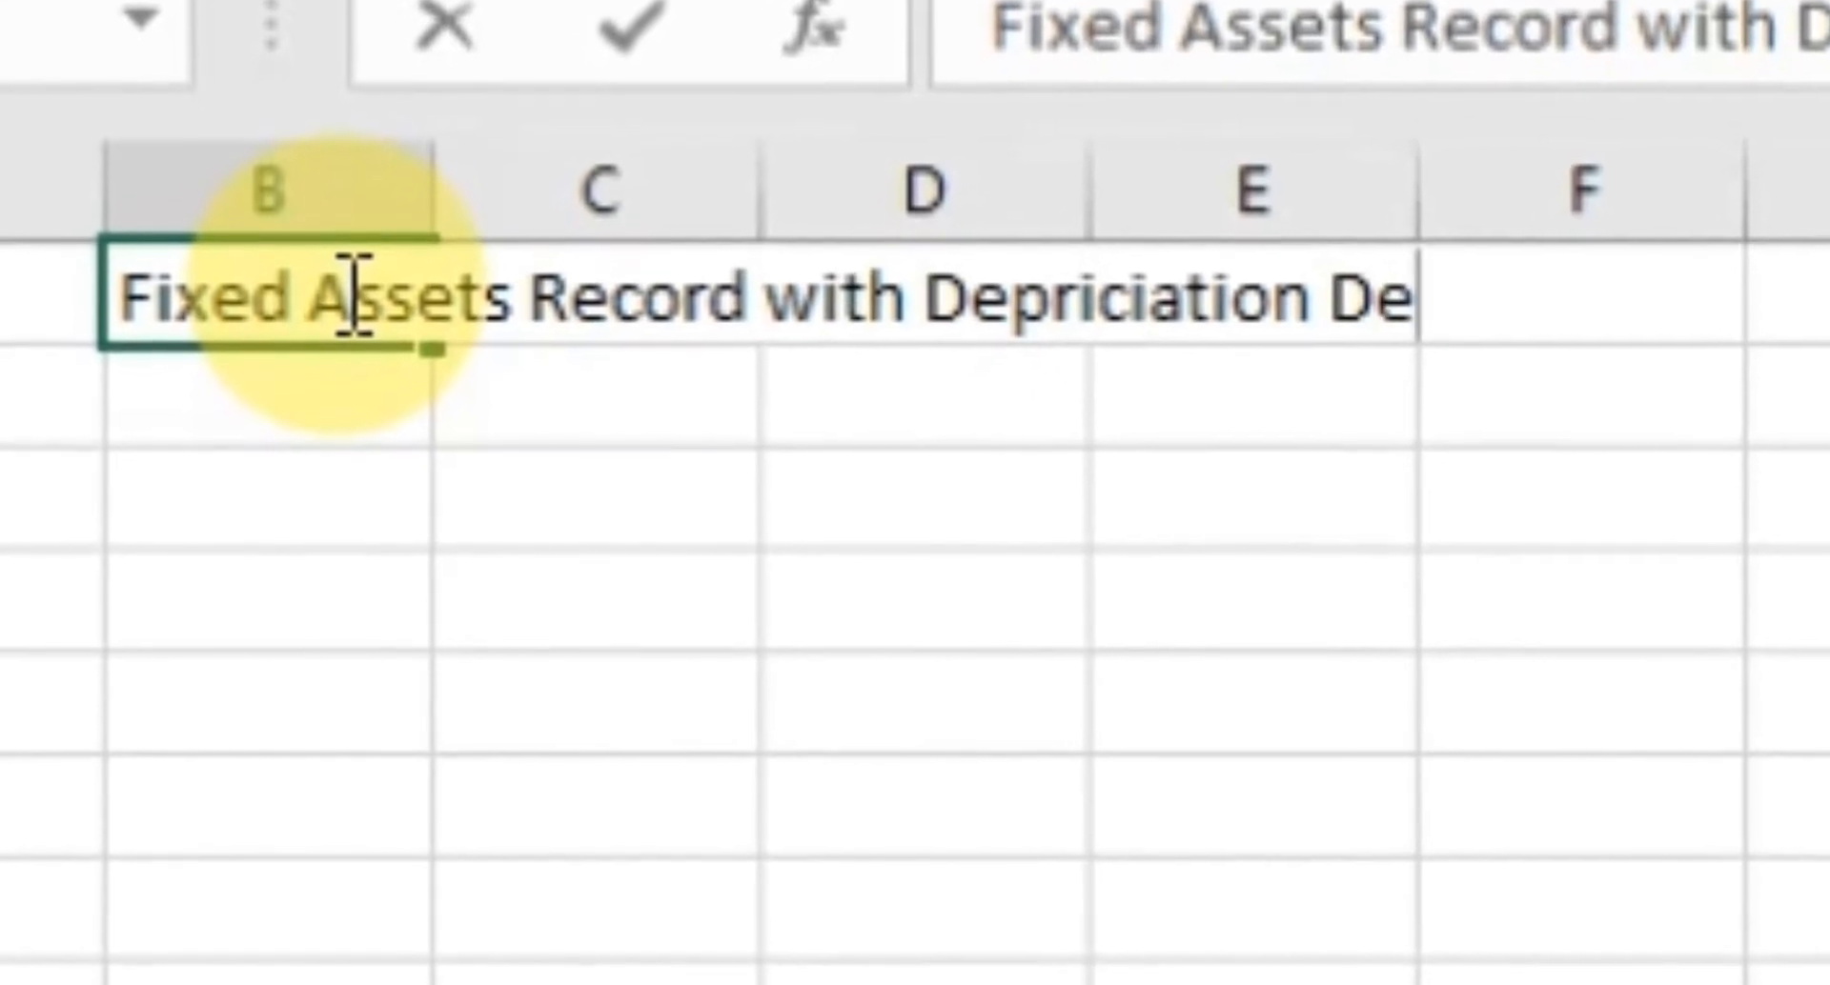
key("BackSpace")
key("BackSpace")
key("BackSpace")
type("tail")
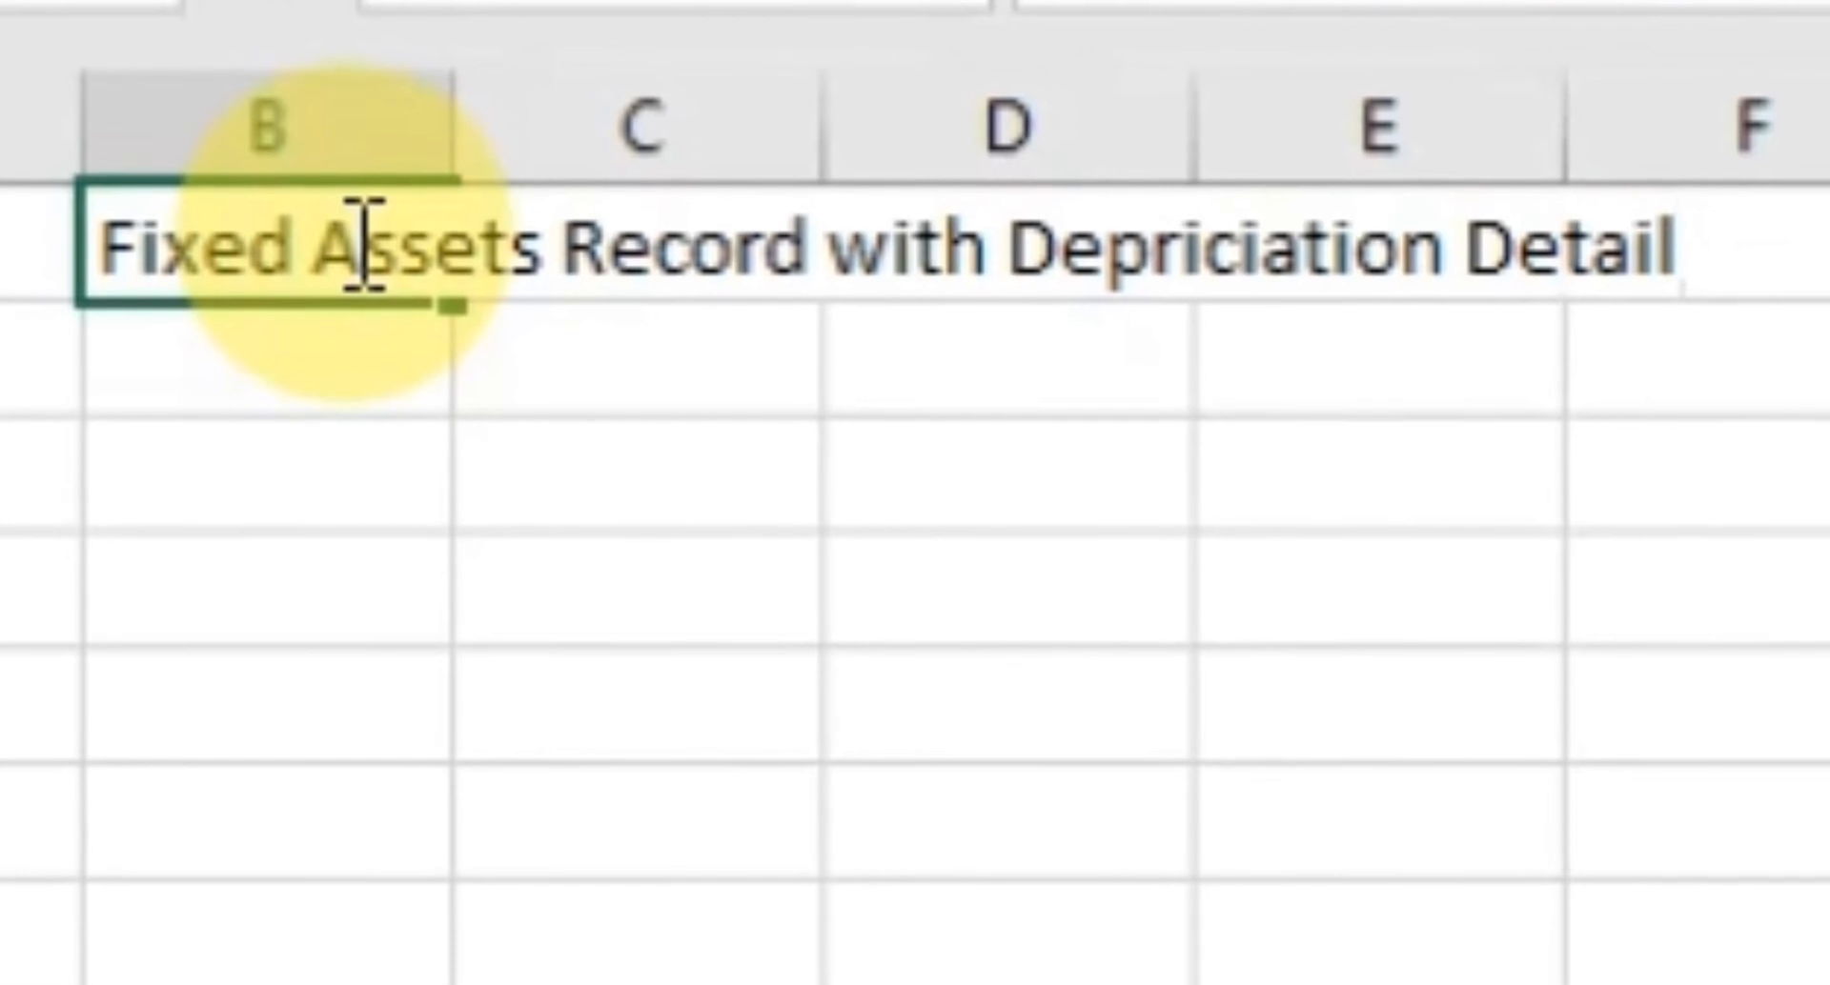
left_click(388, 359)
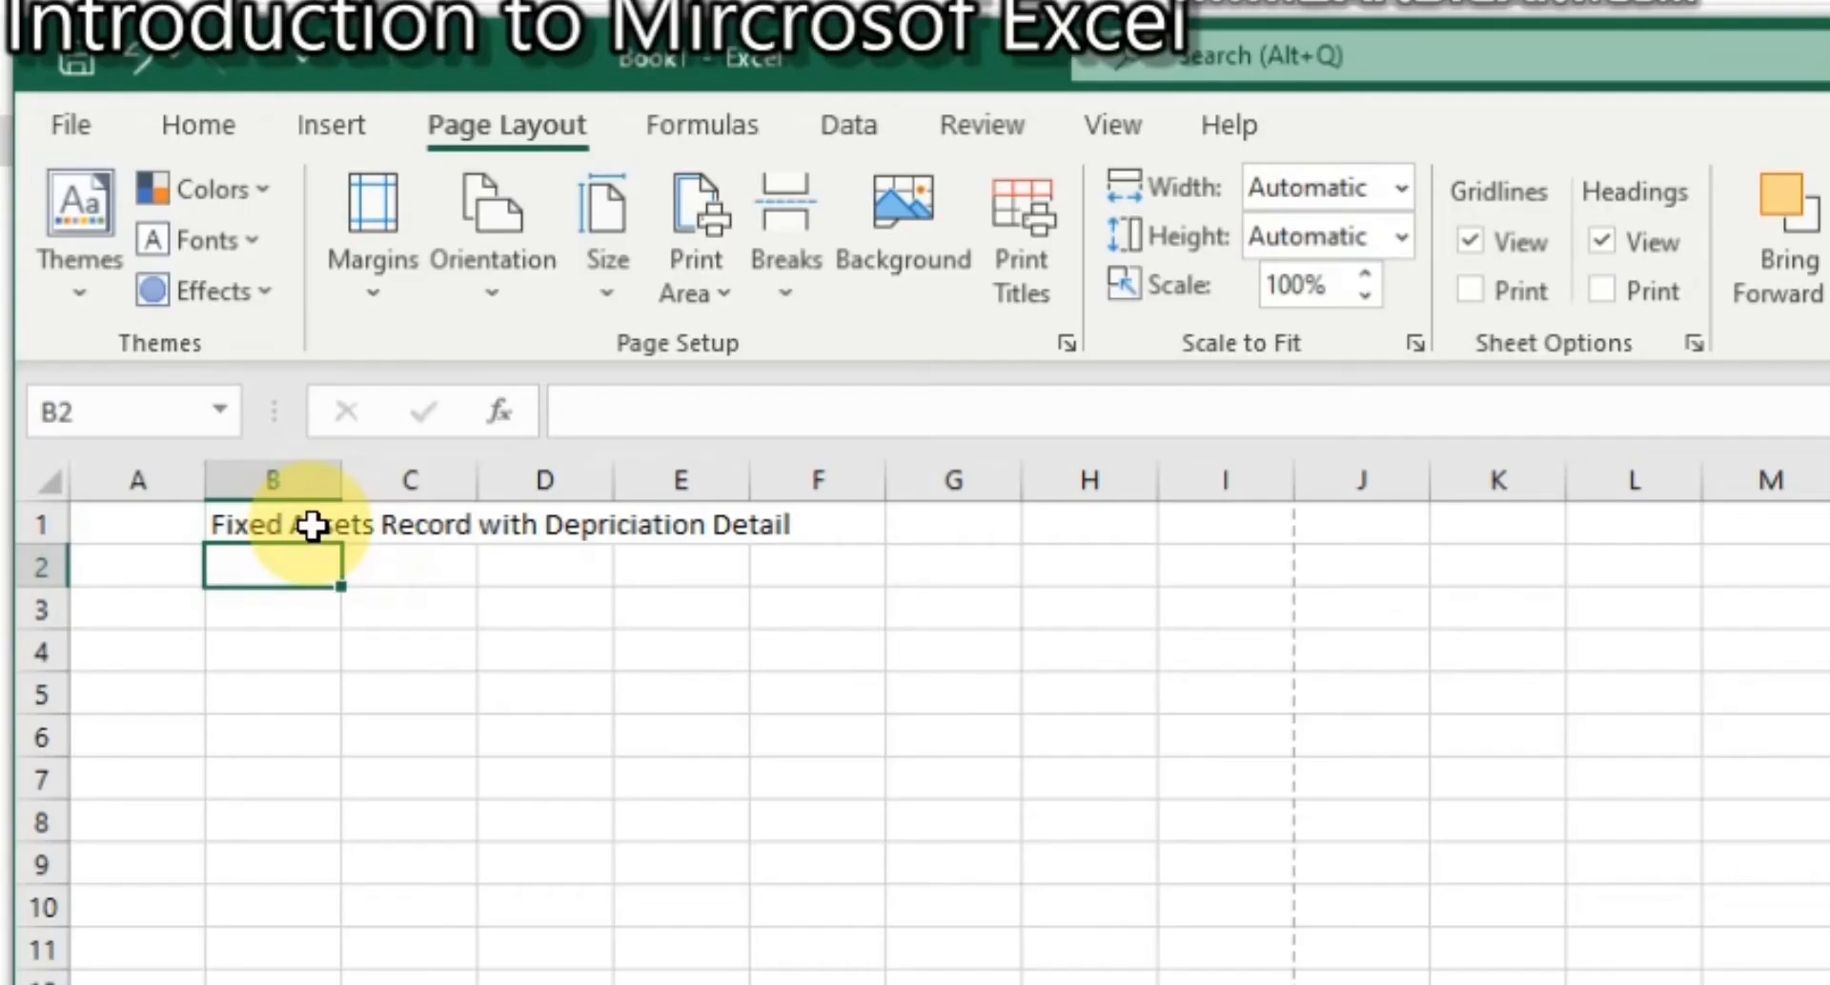
Step: Examine where the title is stored by selecting cell B1, the whole of row 1, cell A2 and B1 again
left_click(377, 227)
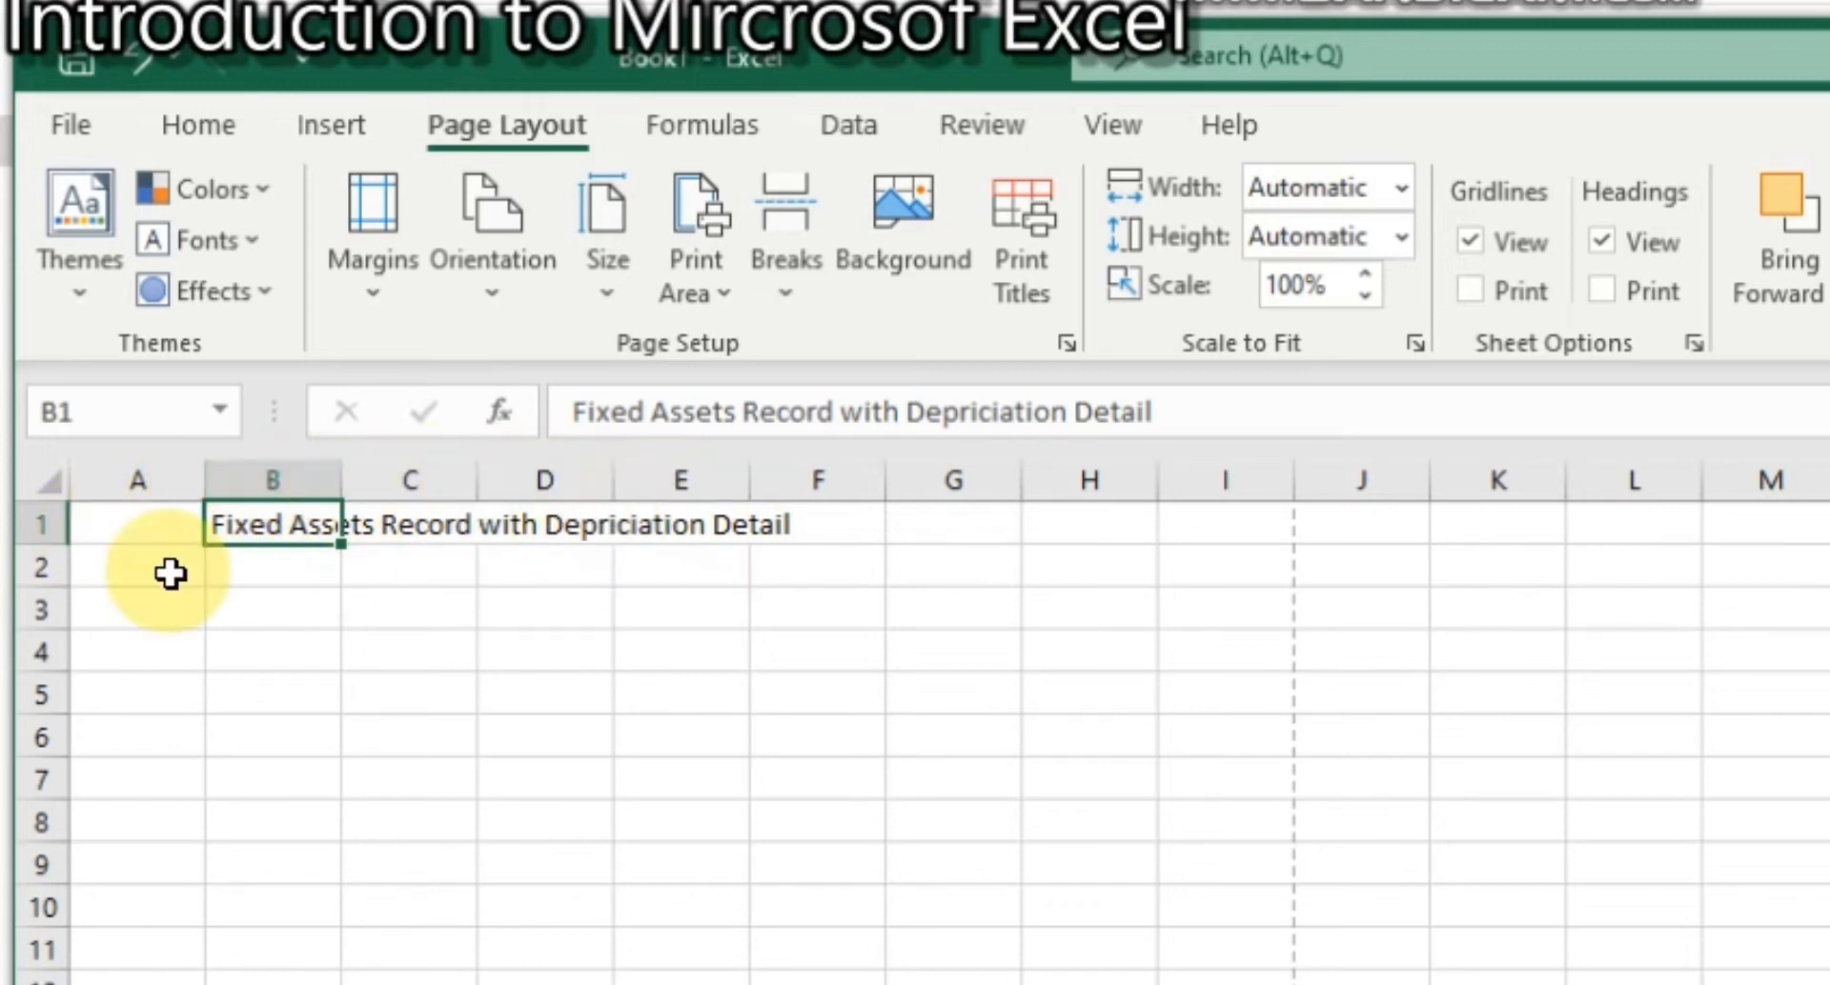
left_click(34, 526)
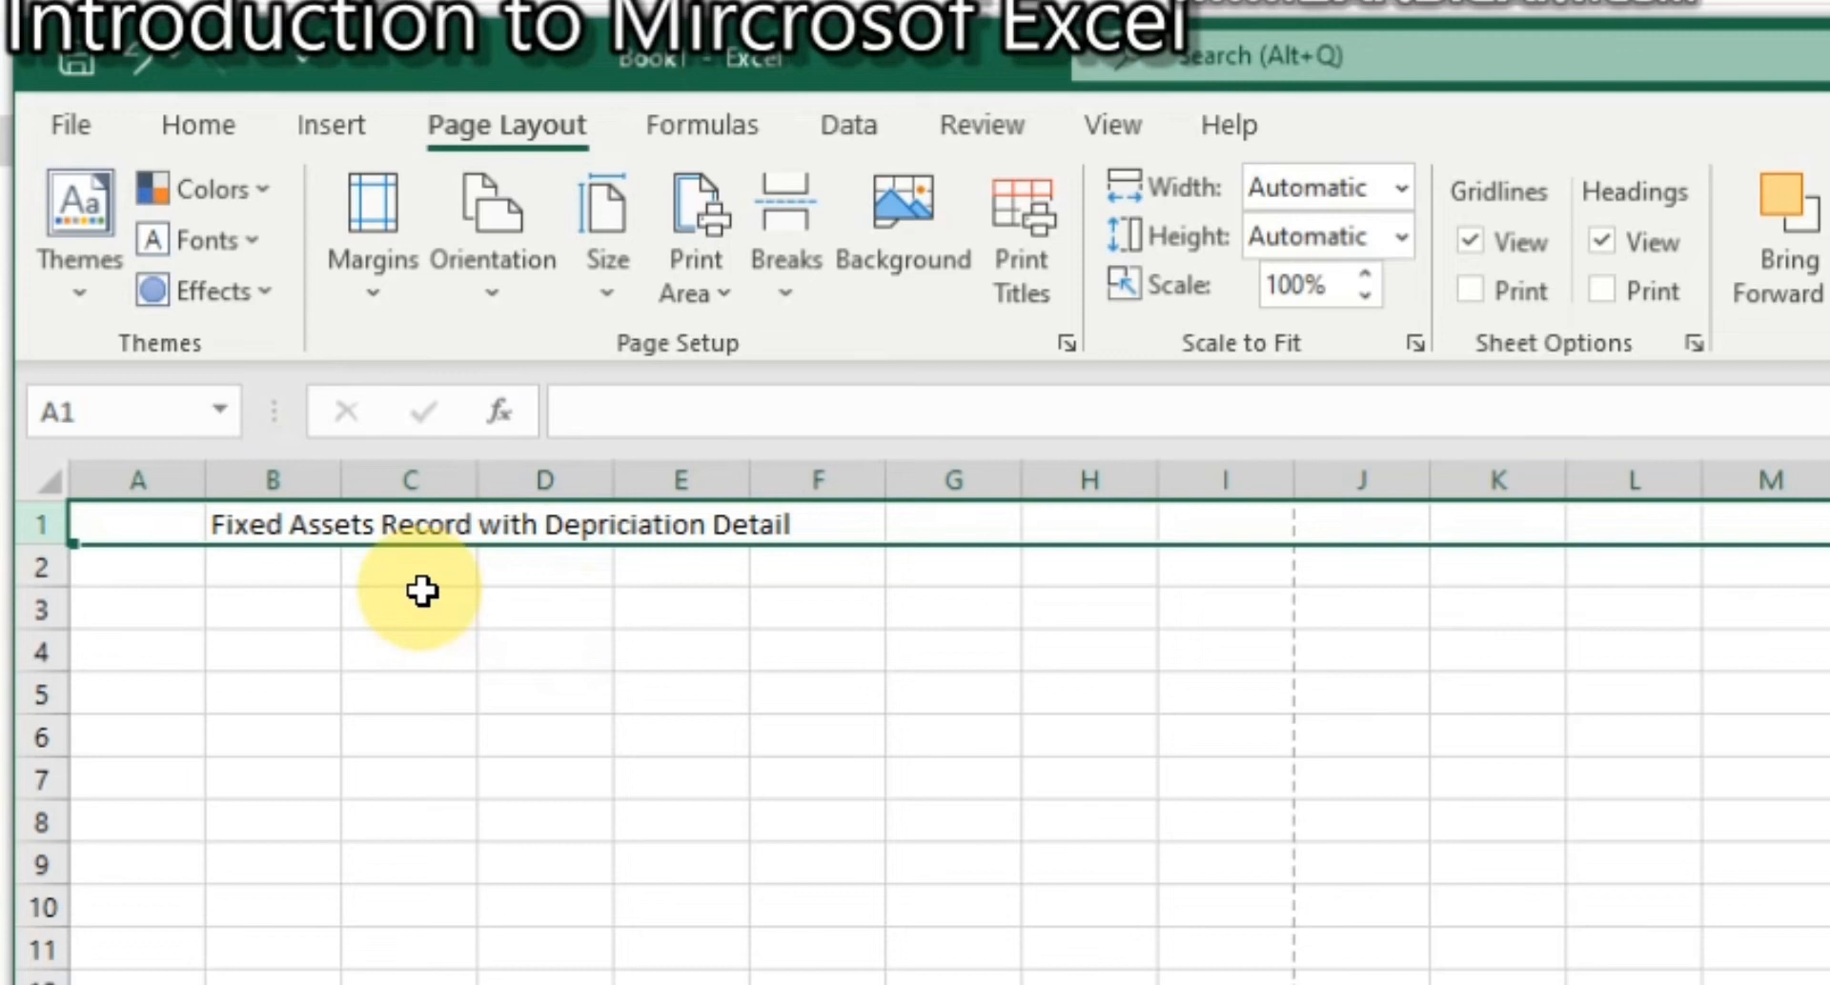
left_click(153, 566)
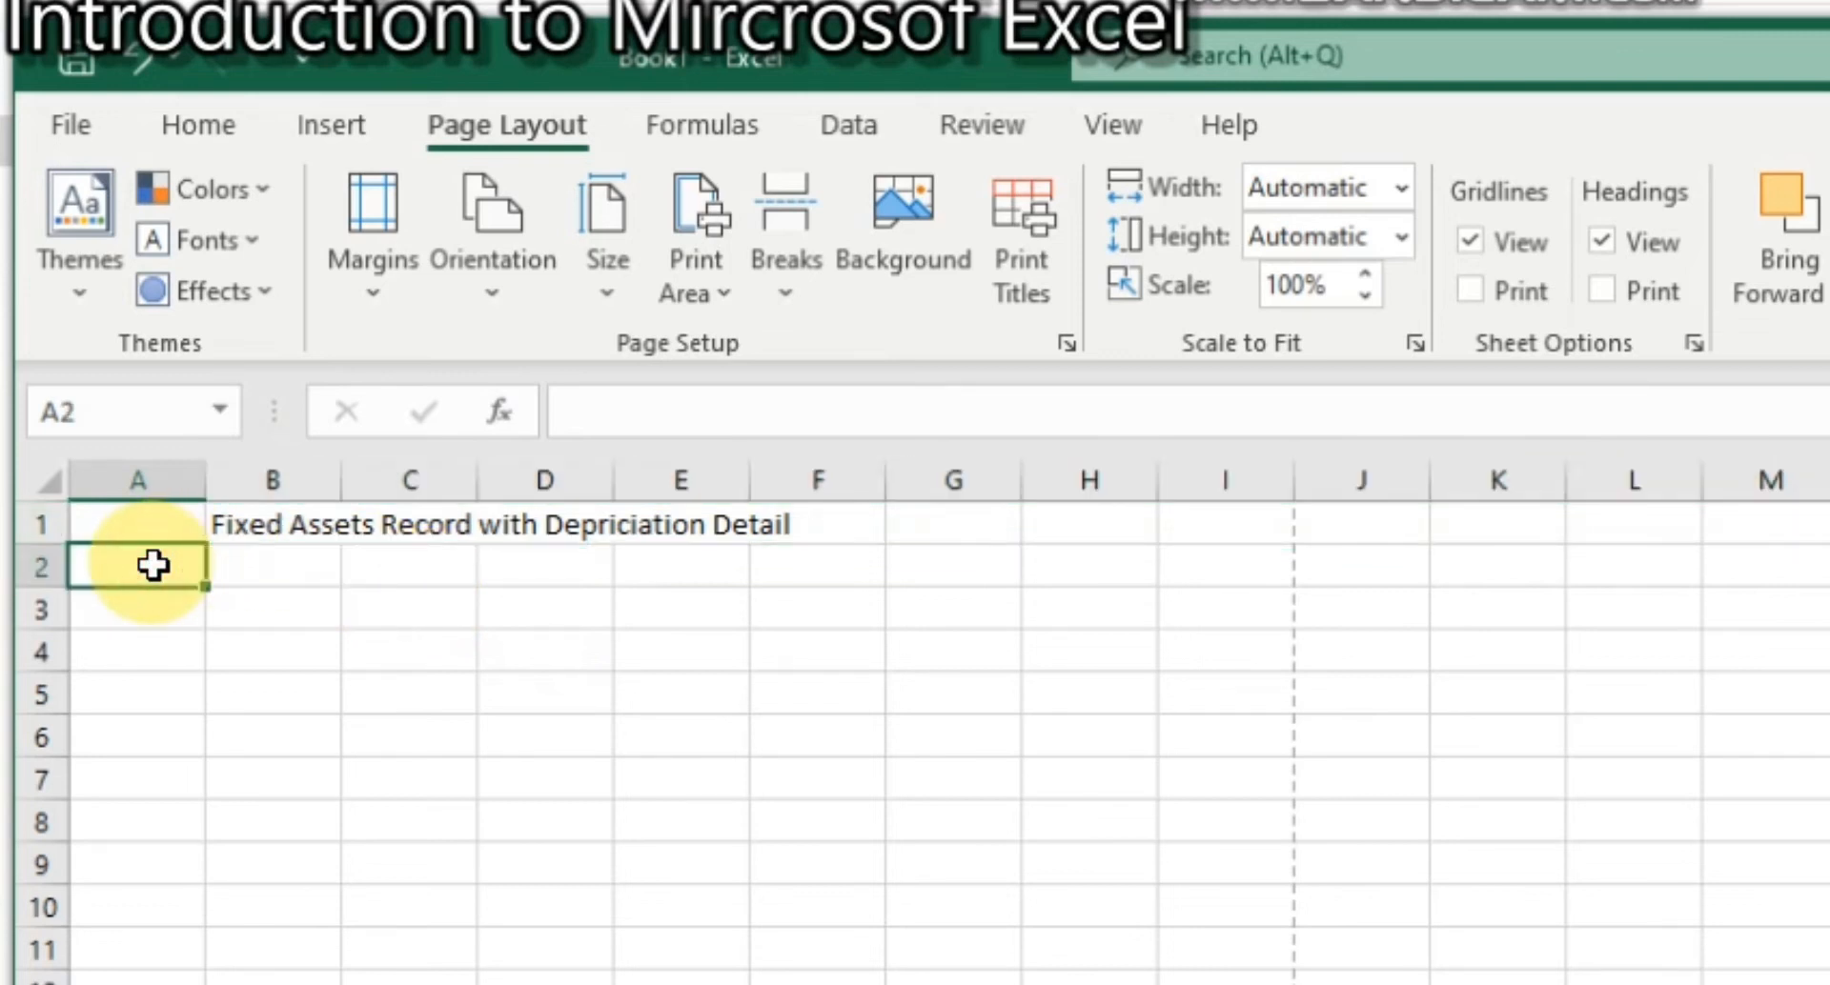
left_click(245, 527)
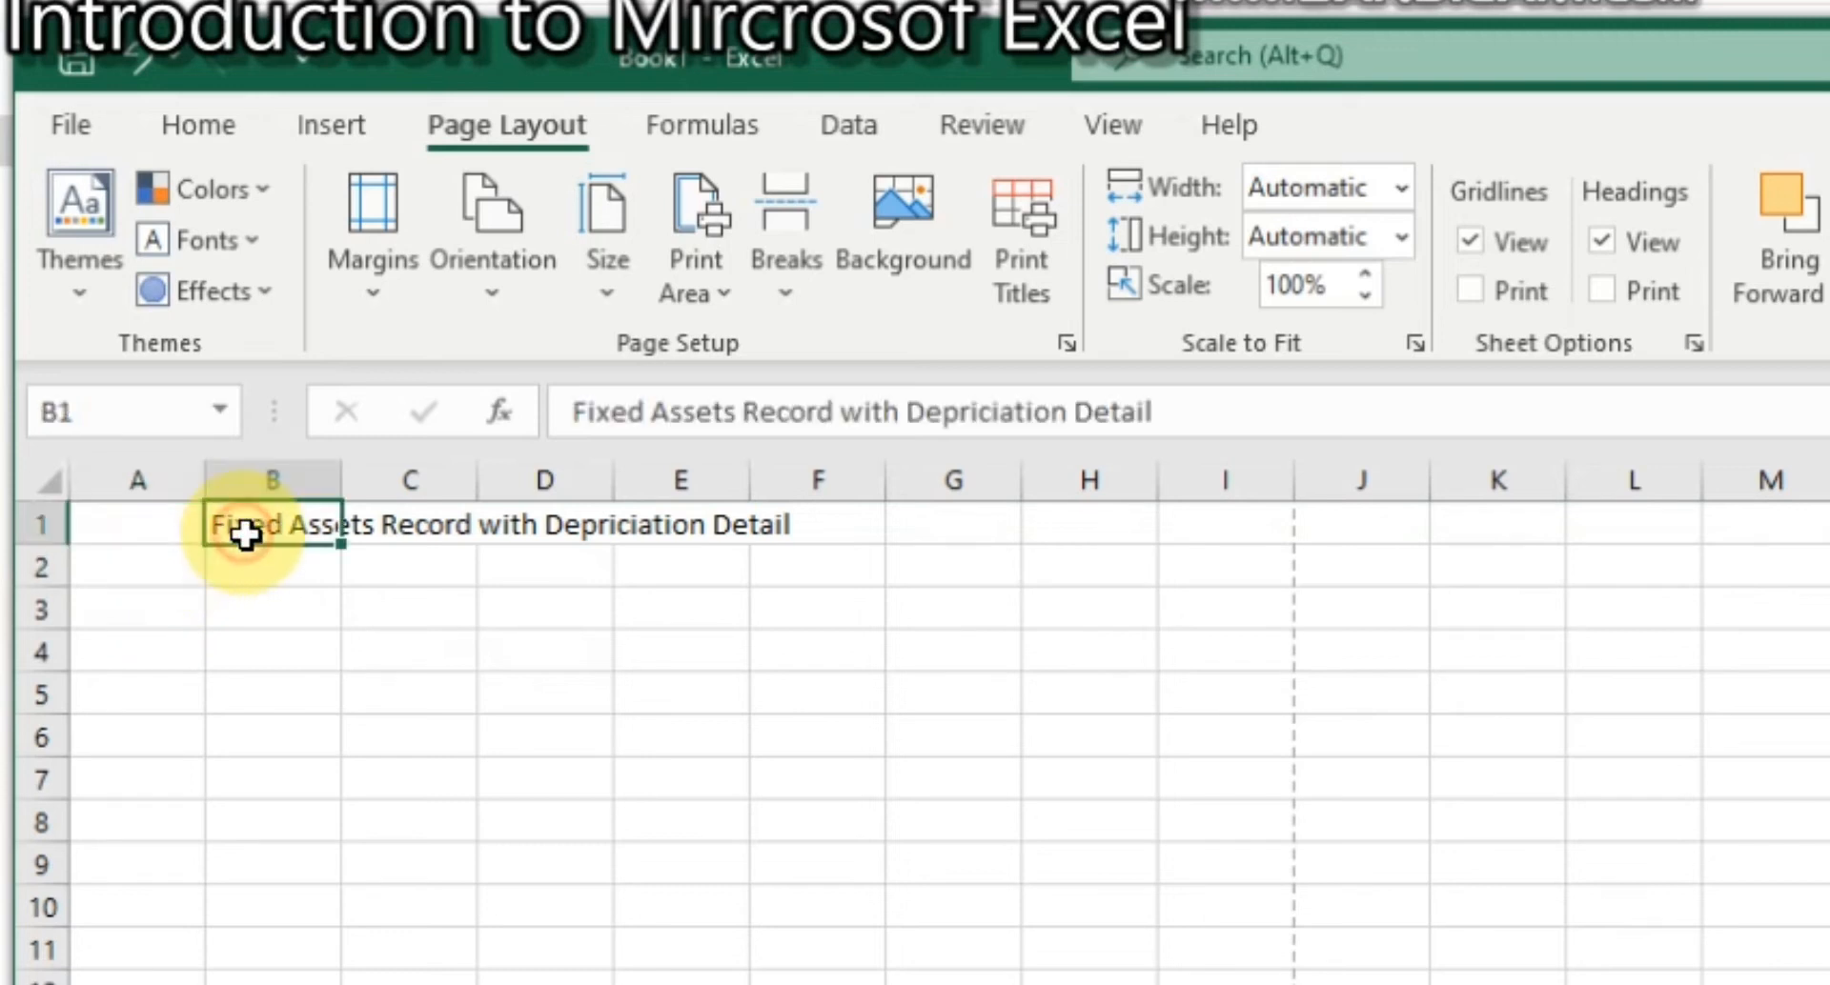
Step: Enter the label "Date:" in cell A2
left_click(147, 581)
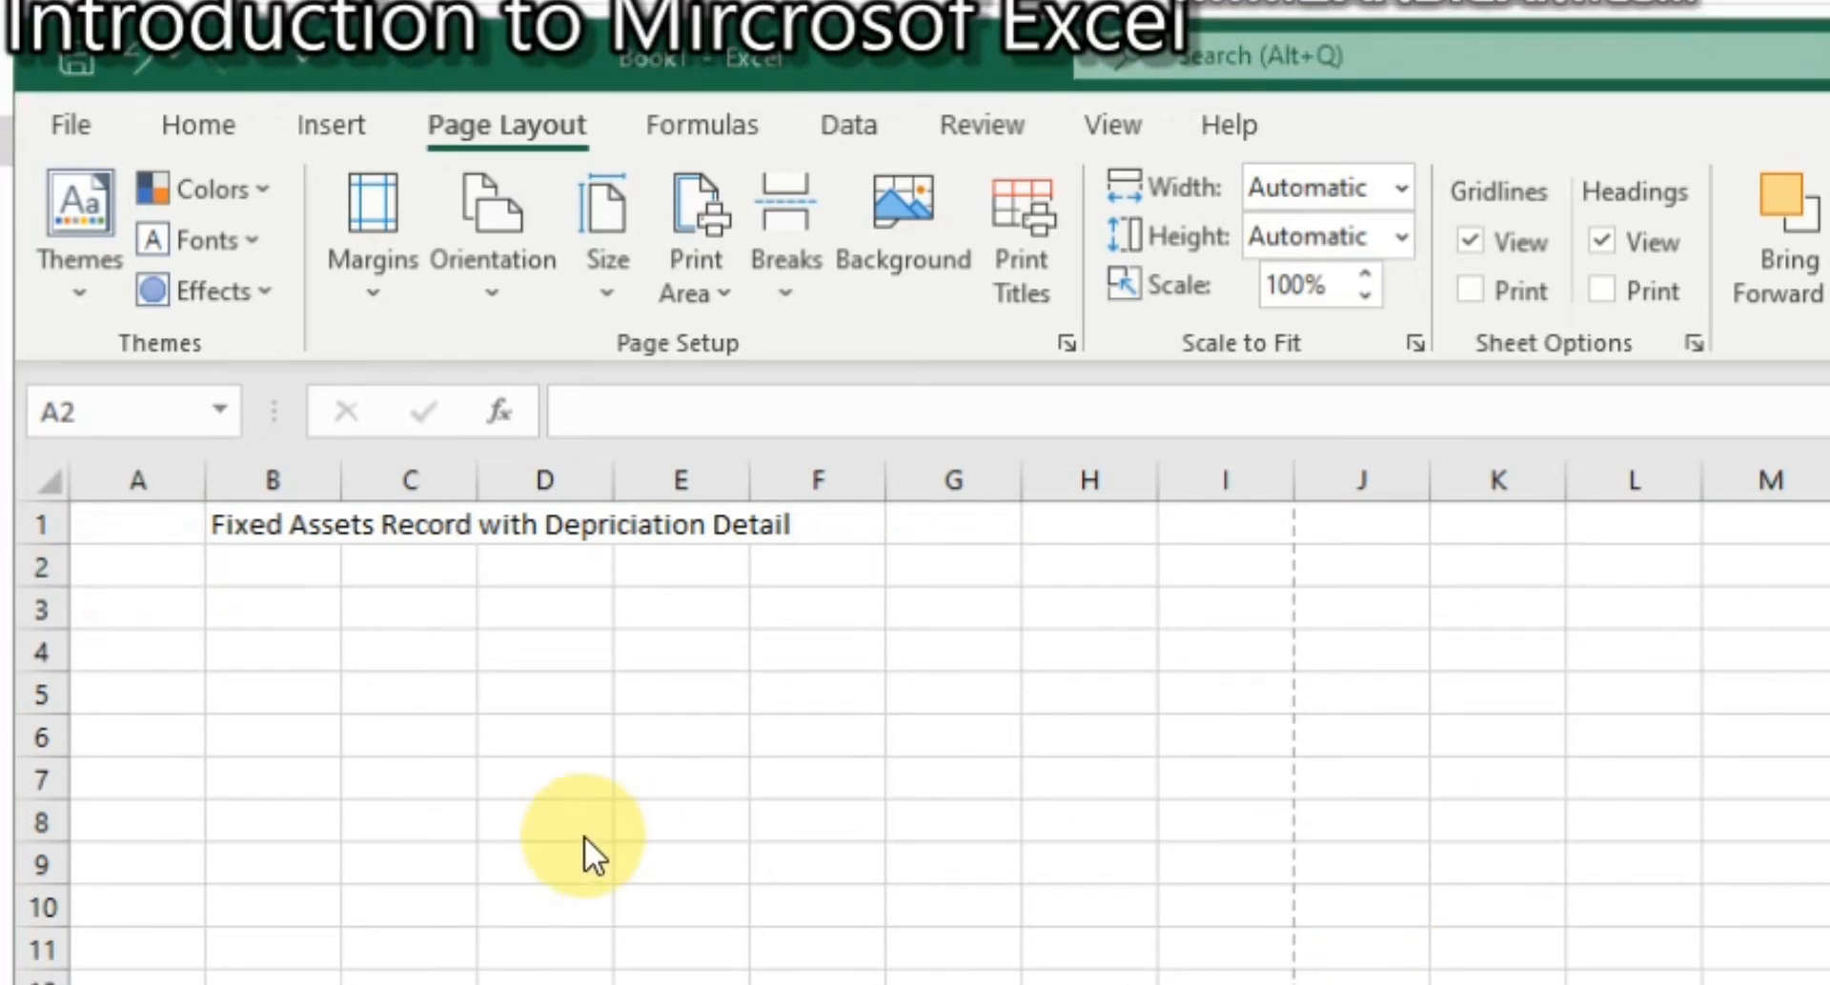
left_click(152, 560)
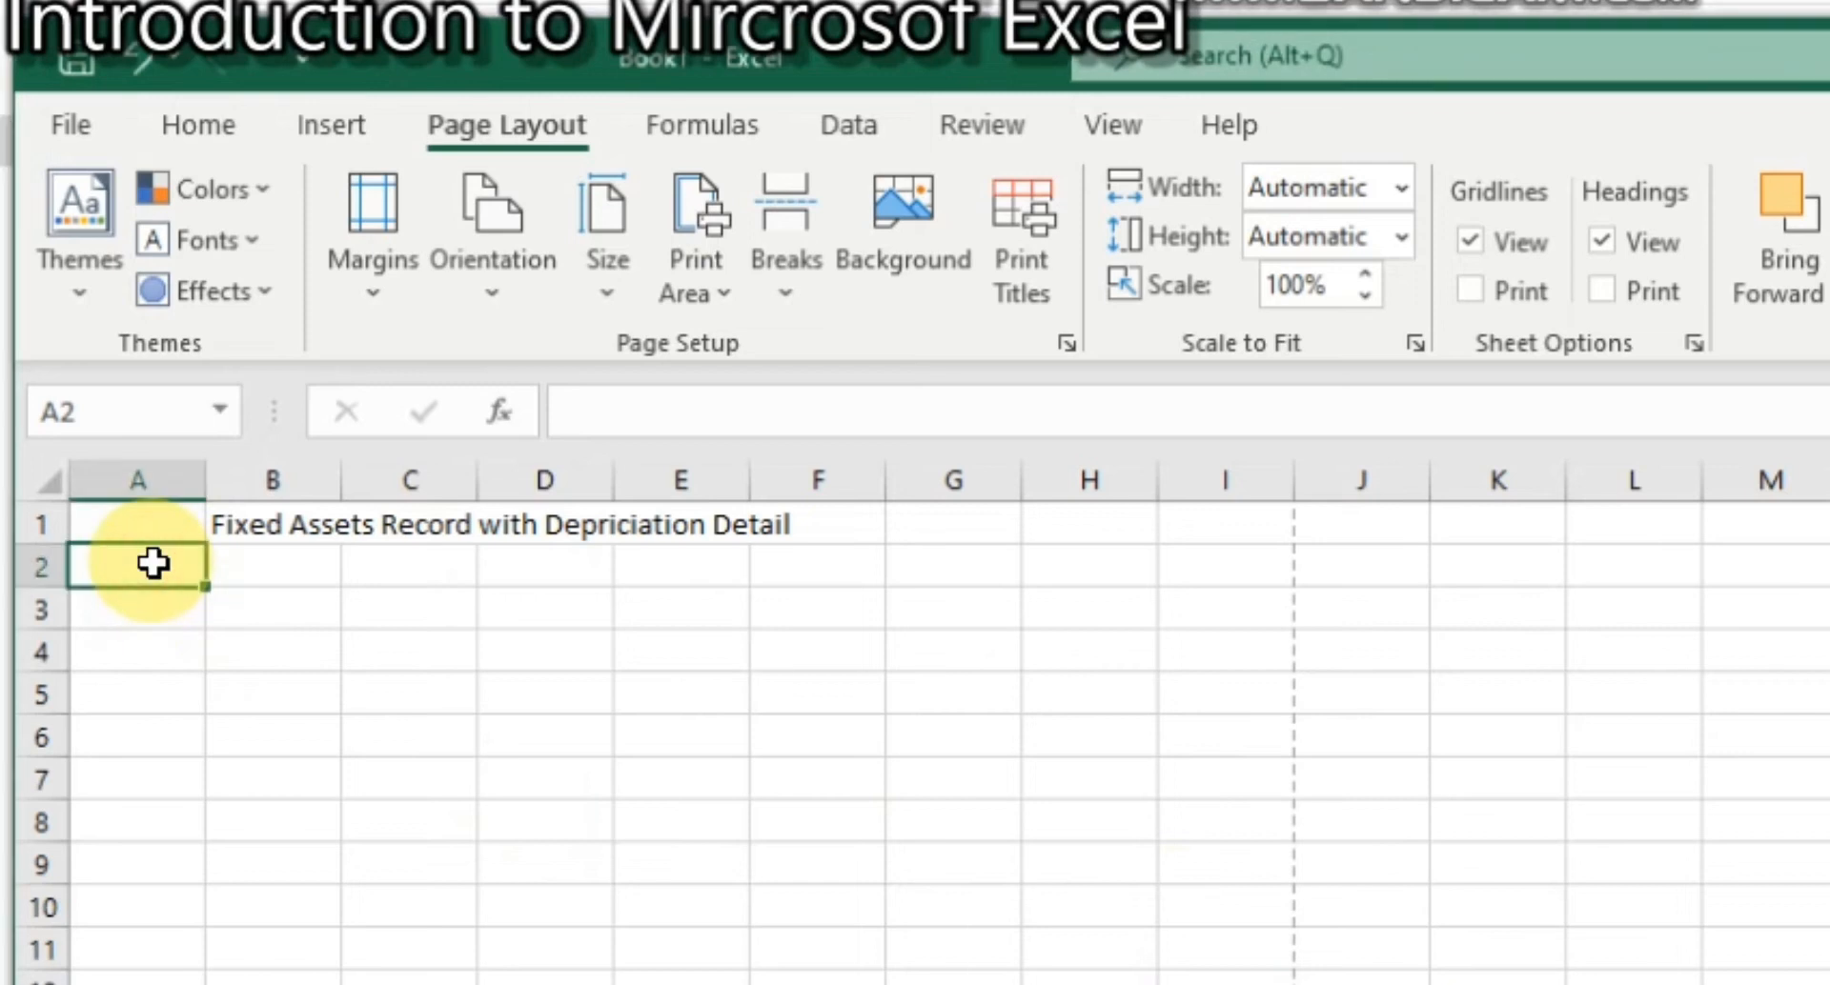
type("D")
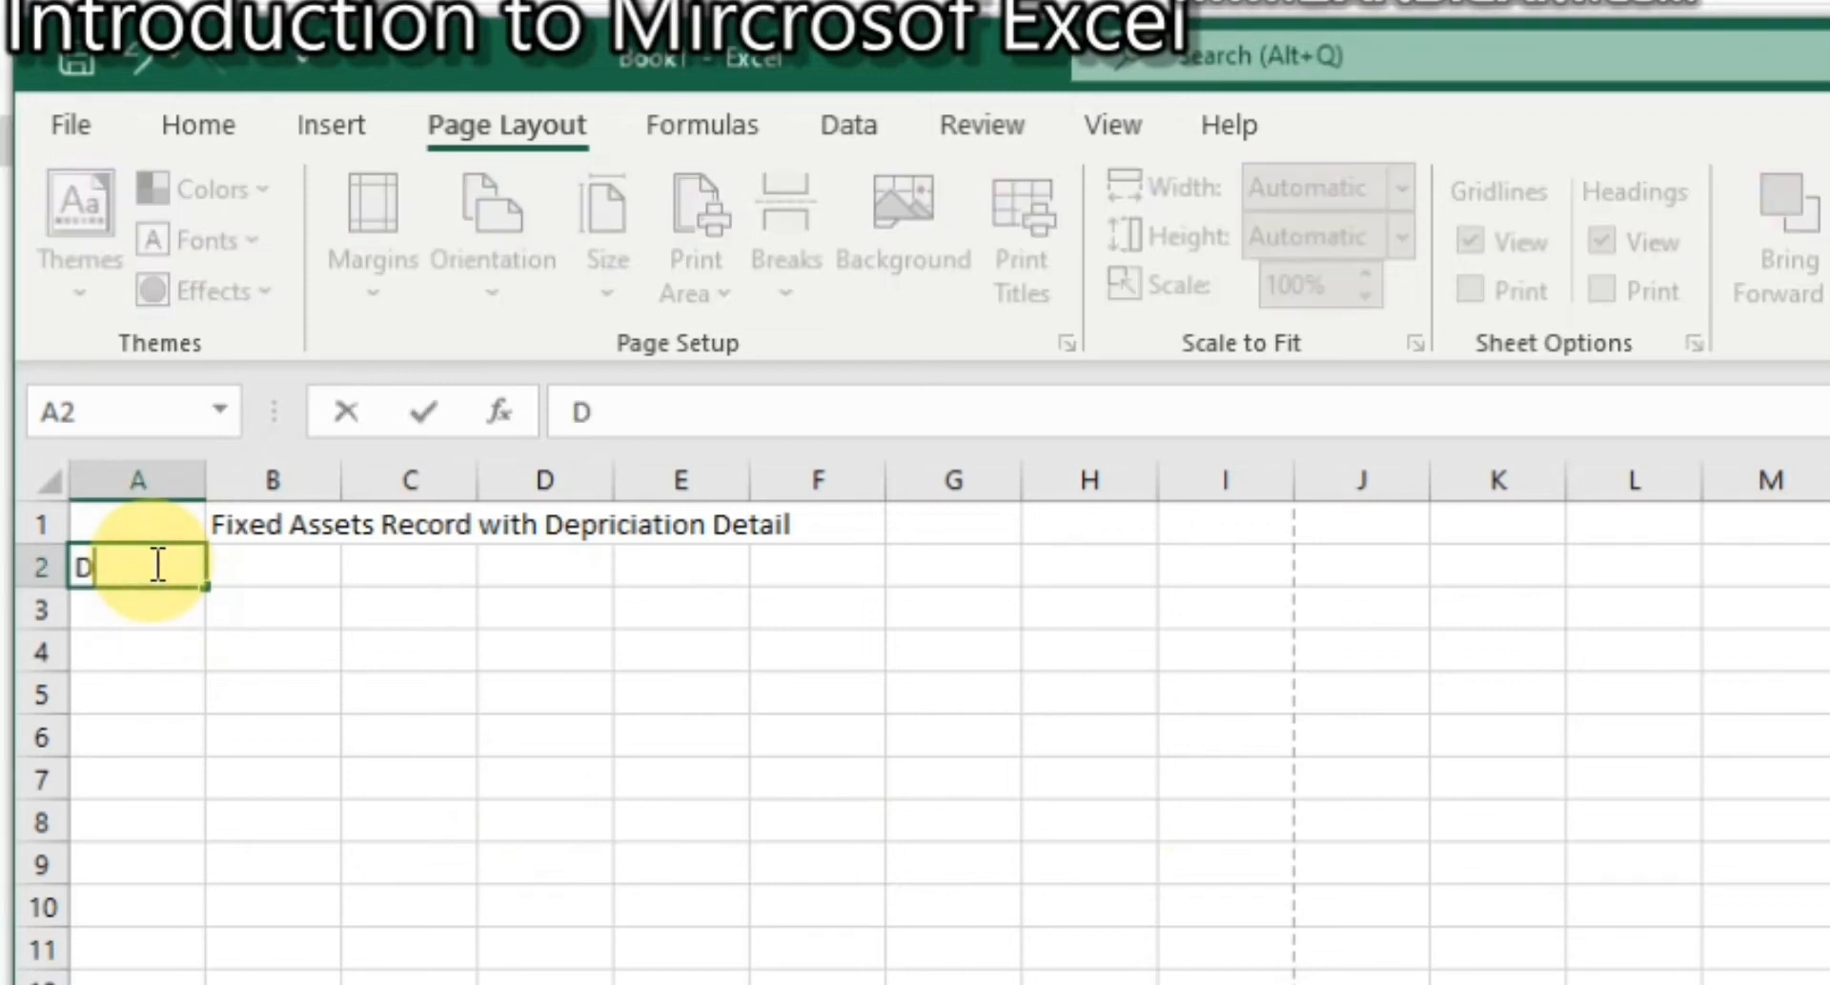
type("ate:")
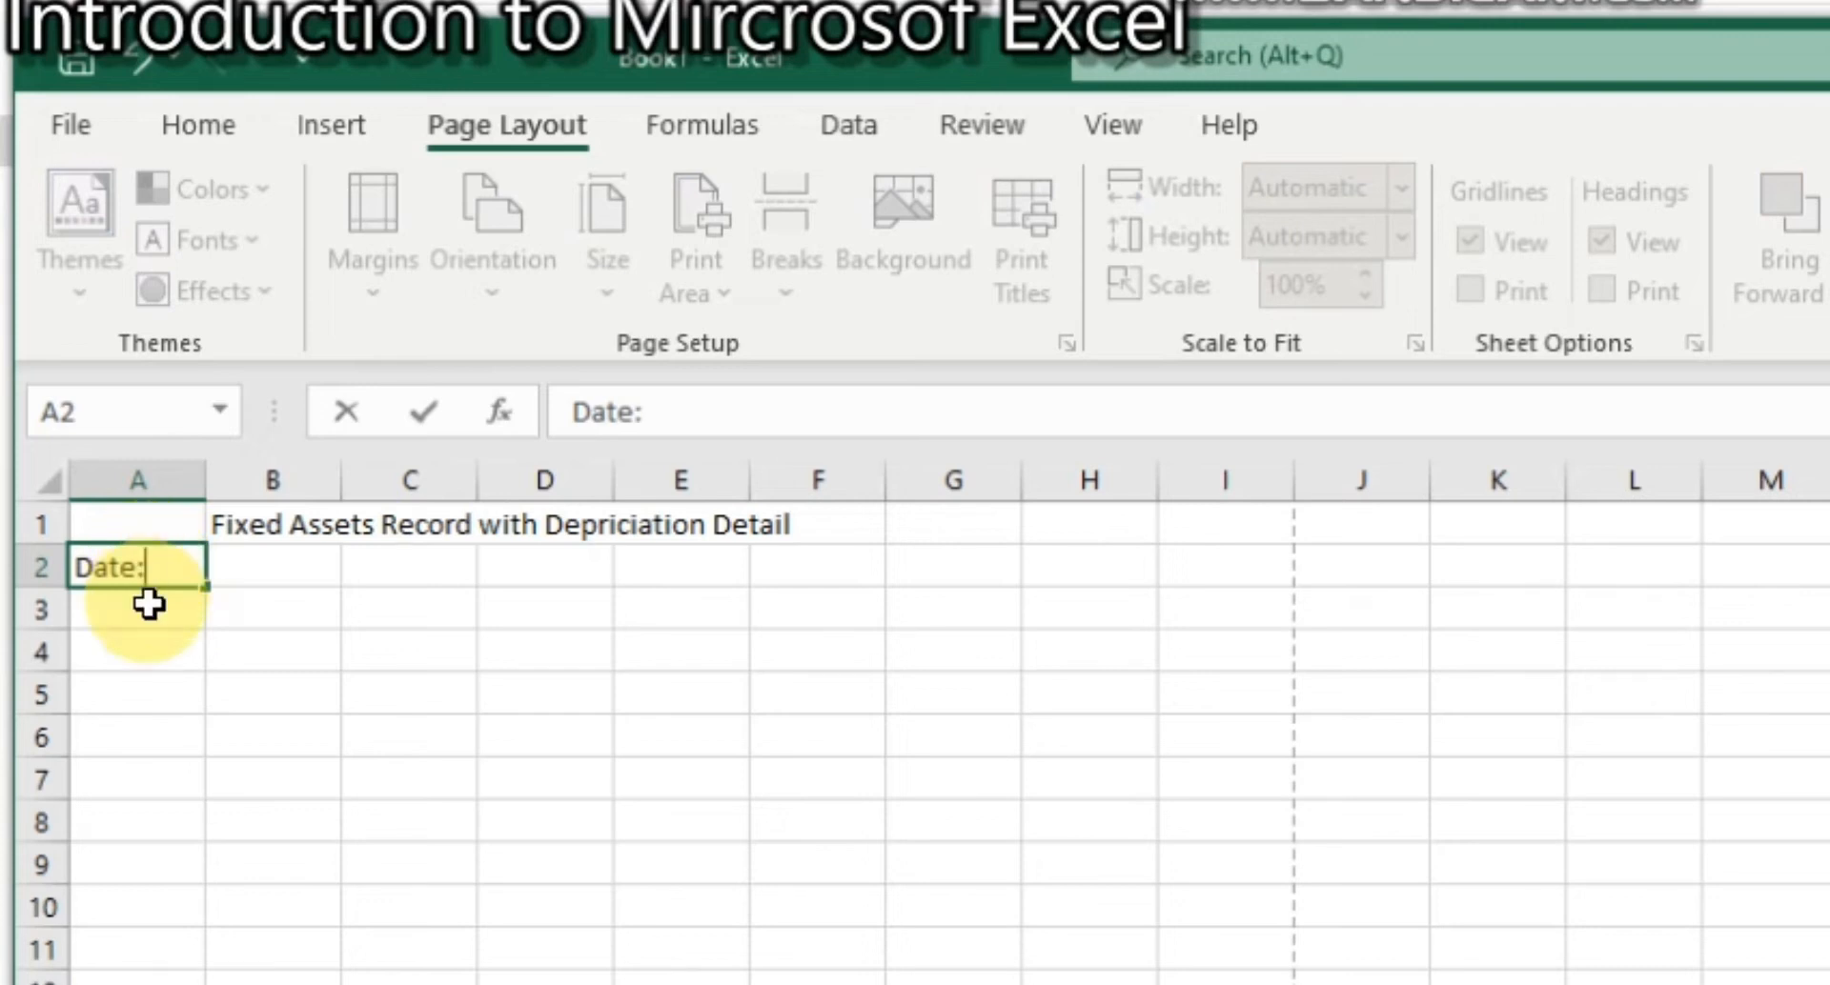
Step: Enter the column heading "Asset Name" in cell A3
left_click(146, 612)
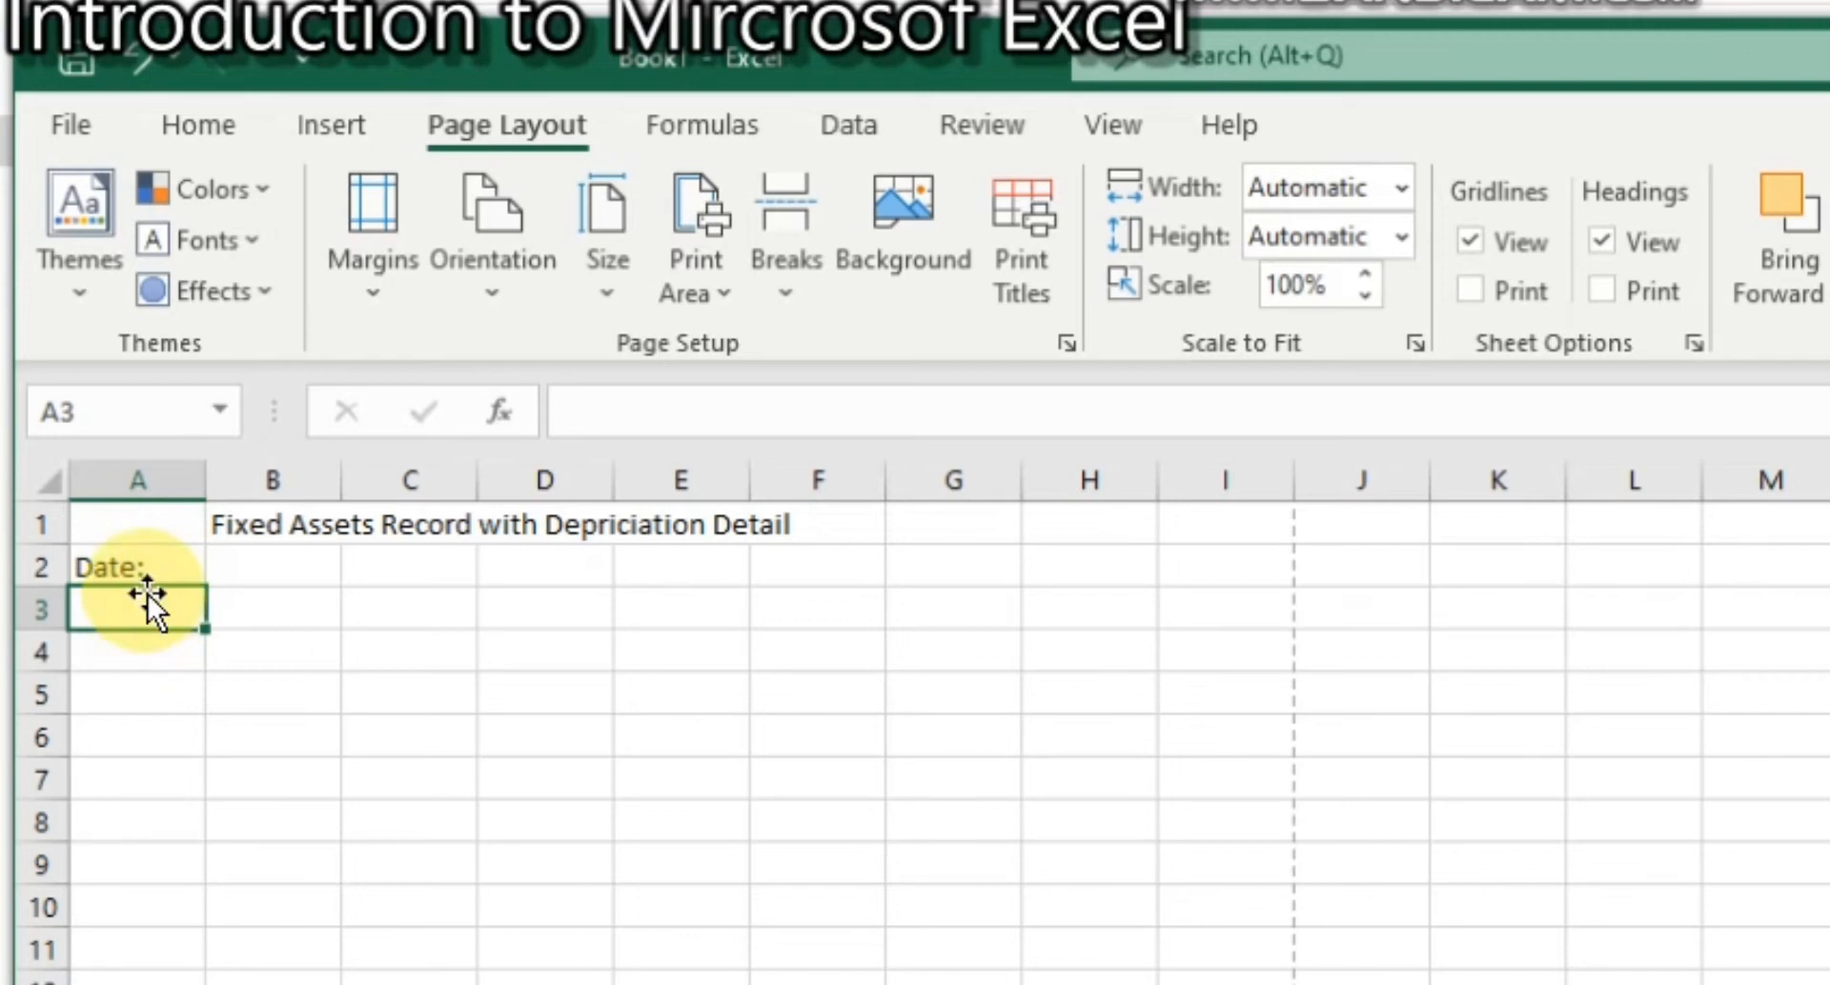
type("Asset")
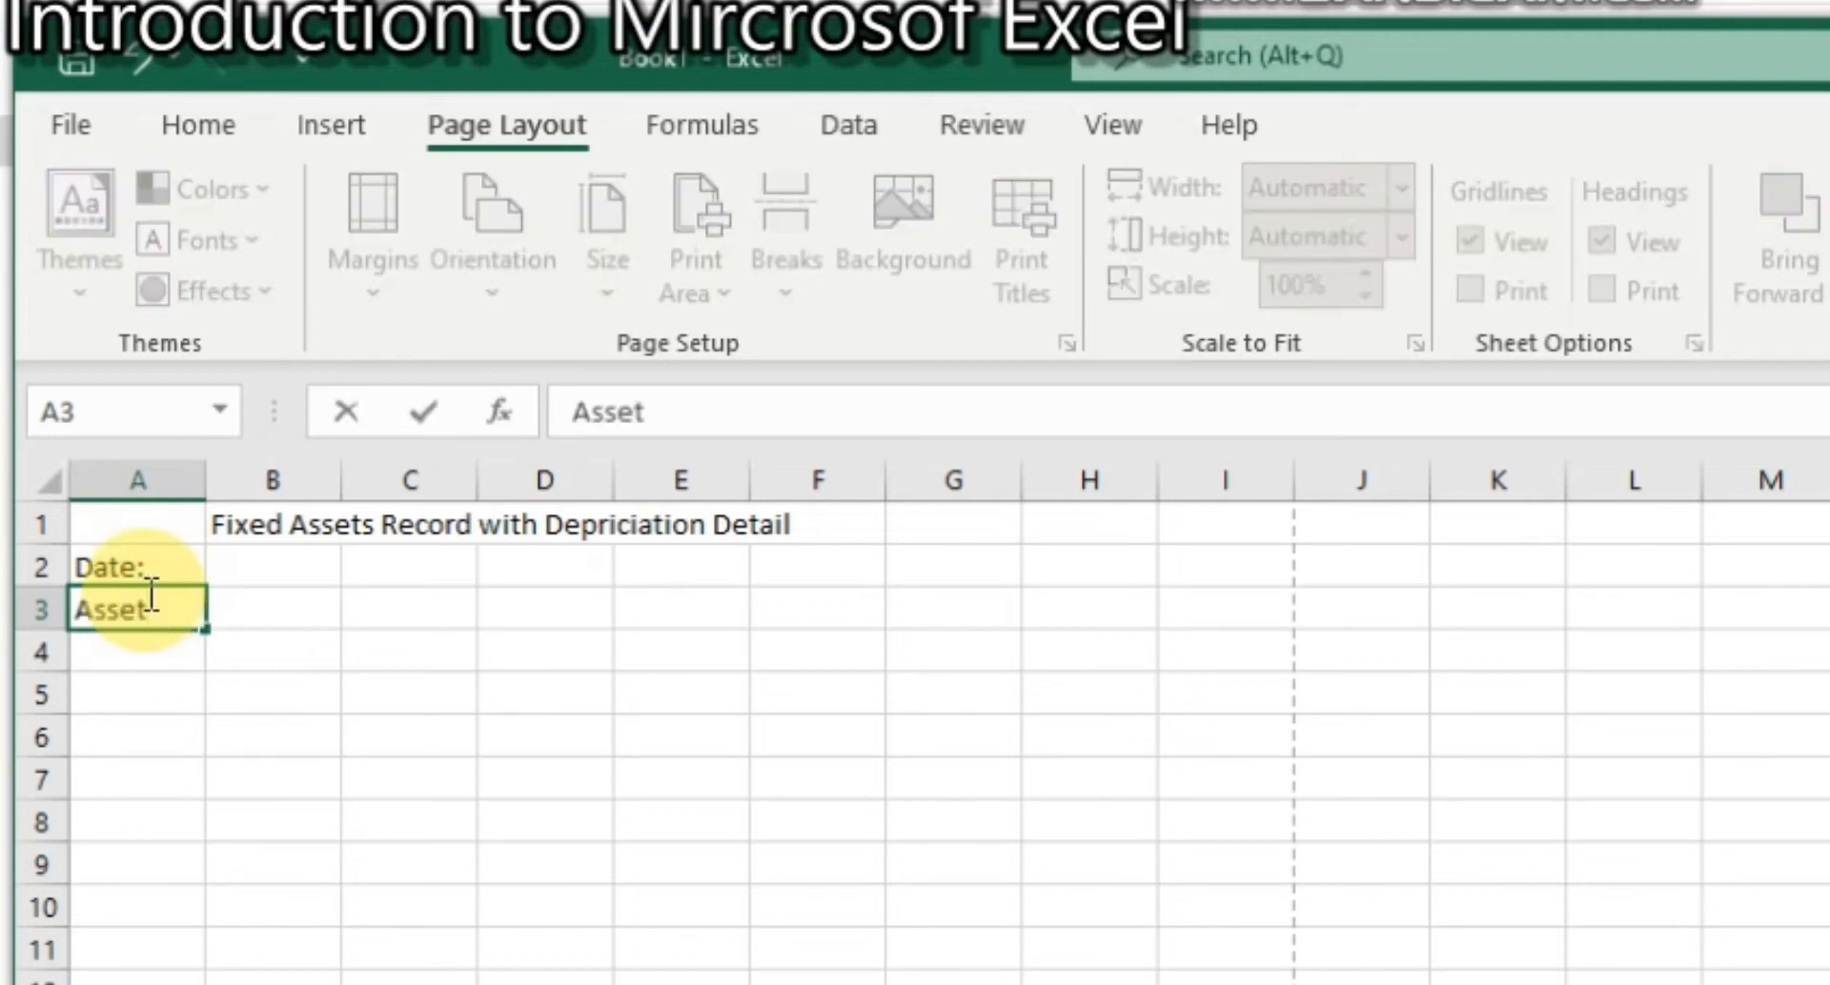
type(" Name")
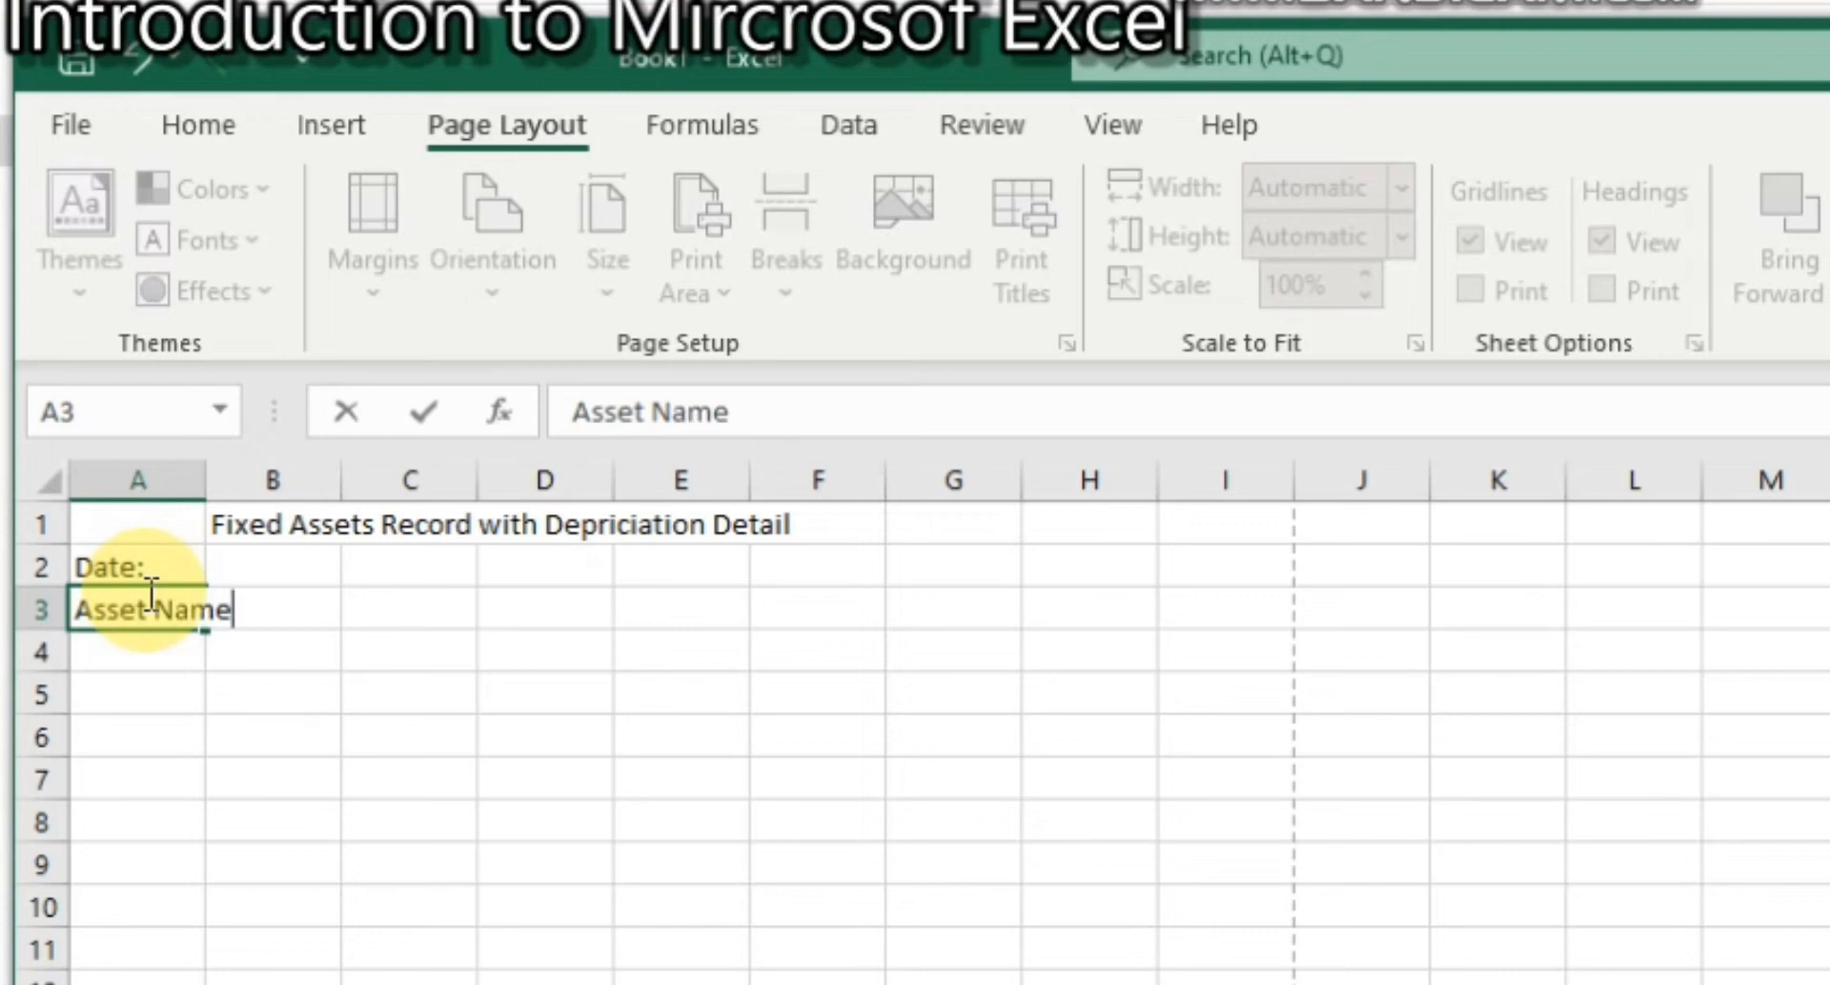
key("Tab")
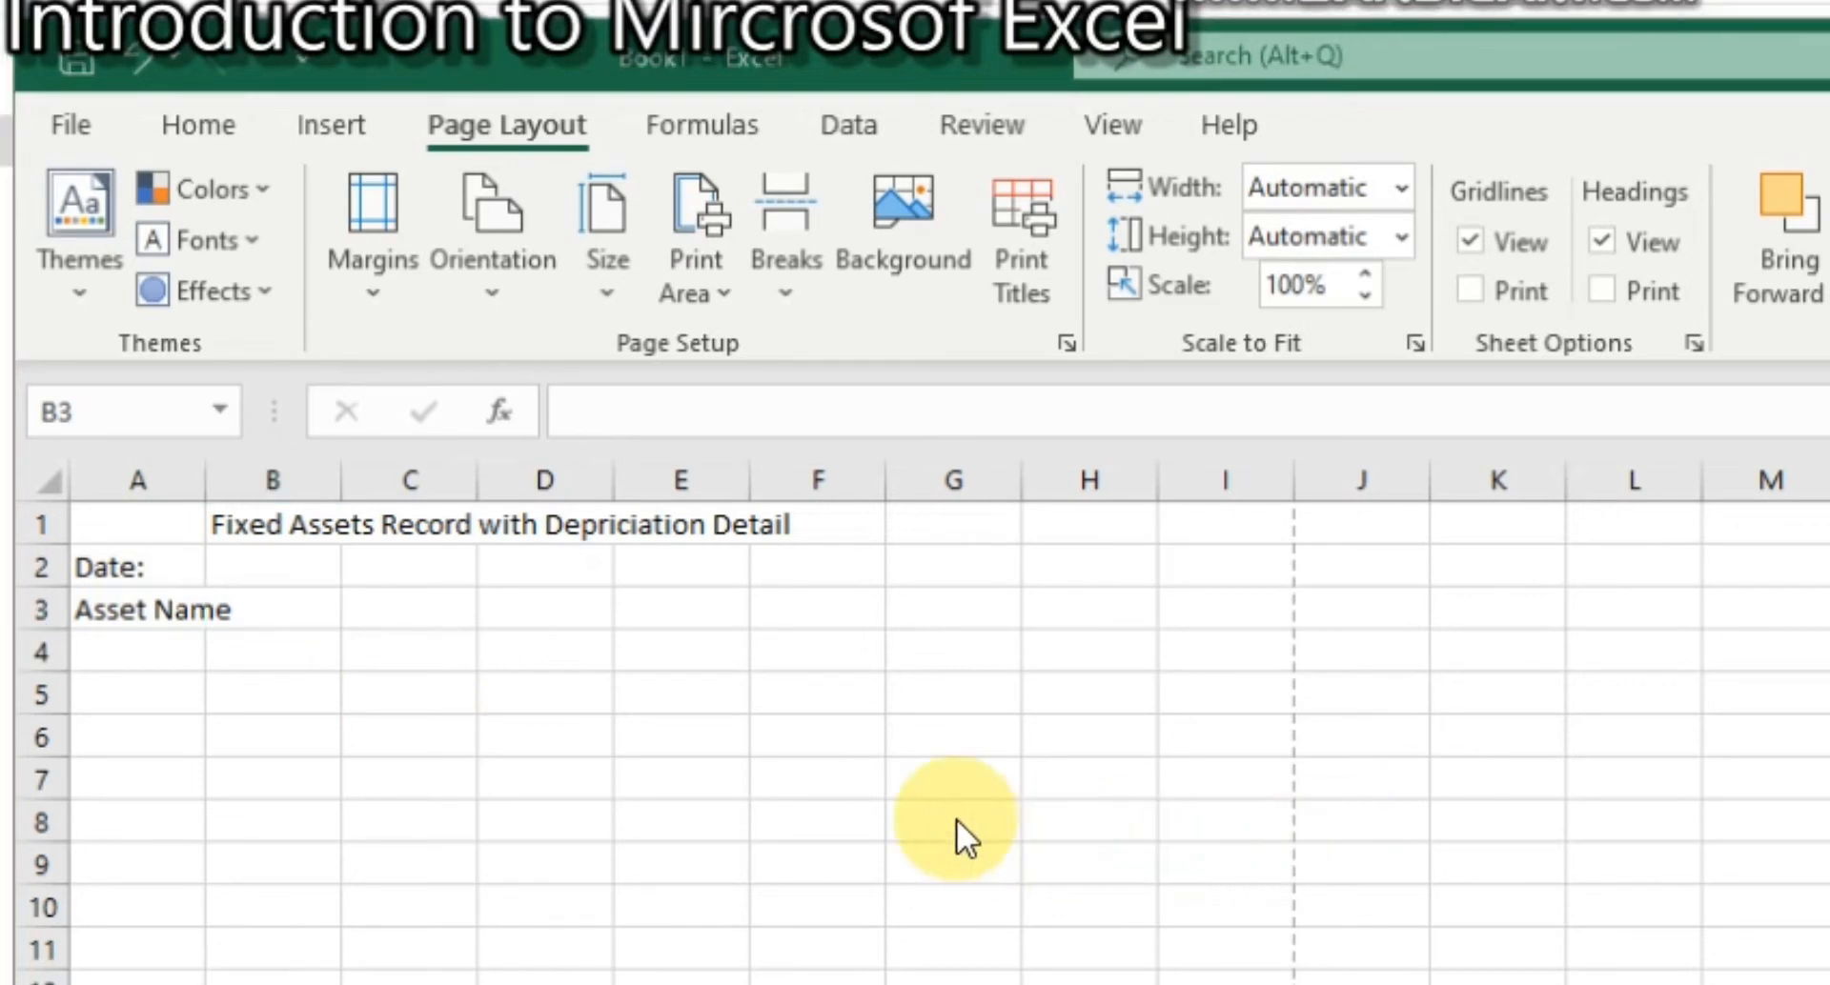
Step: Enter the column heading "Asset Class" in cell B3
left_click(329, 603)
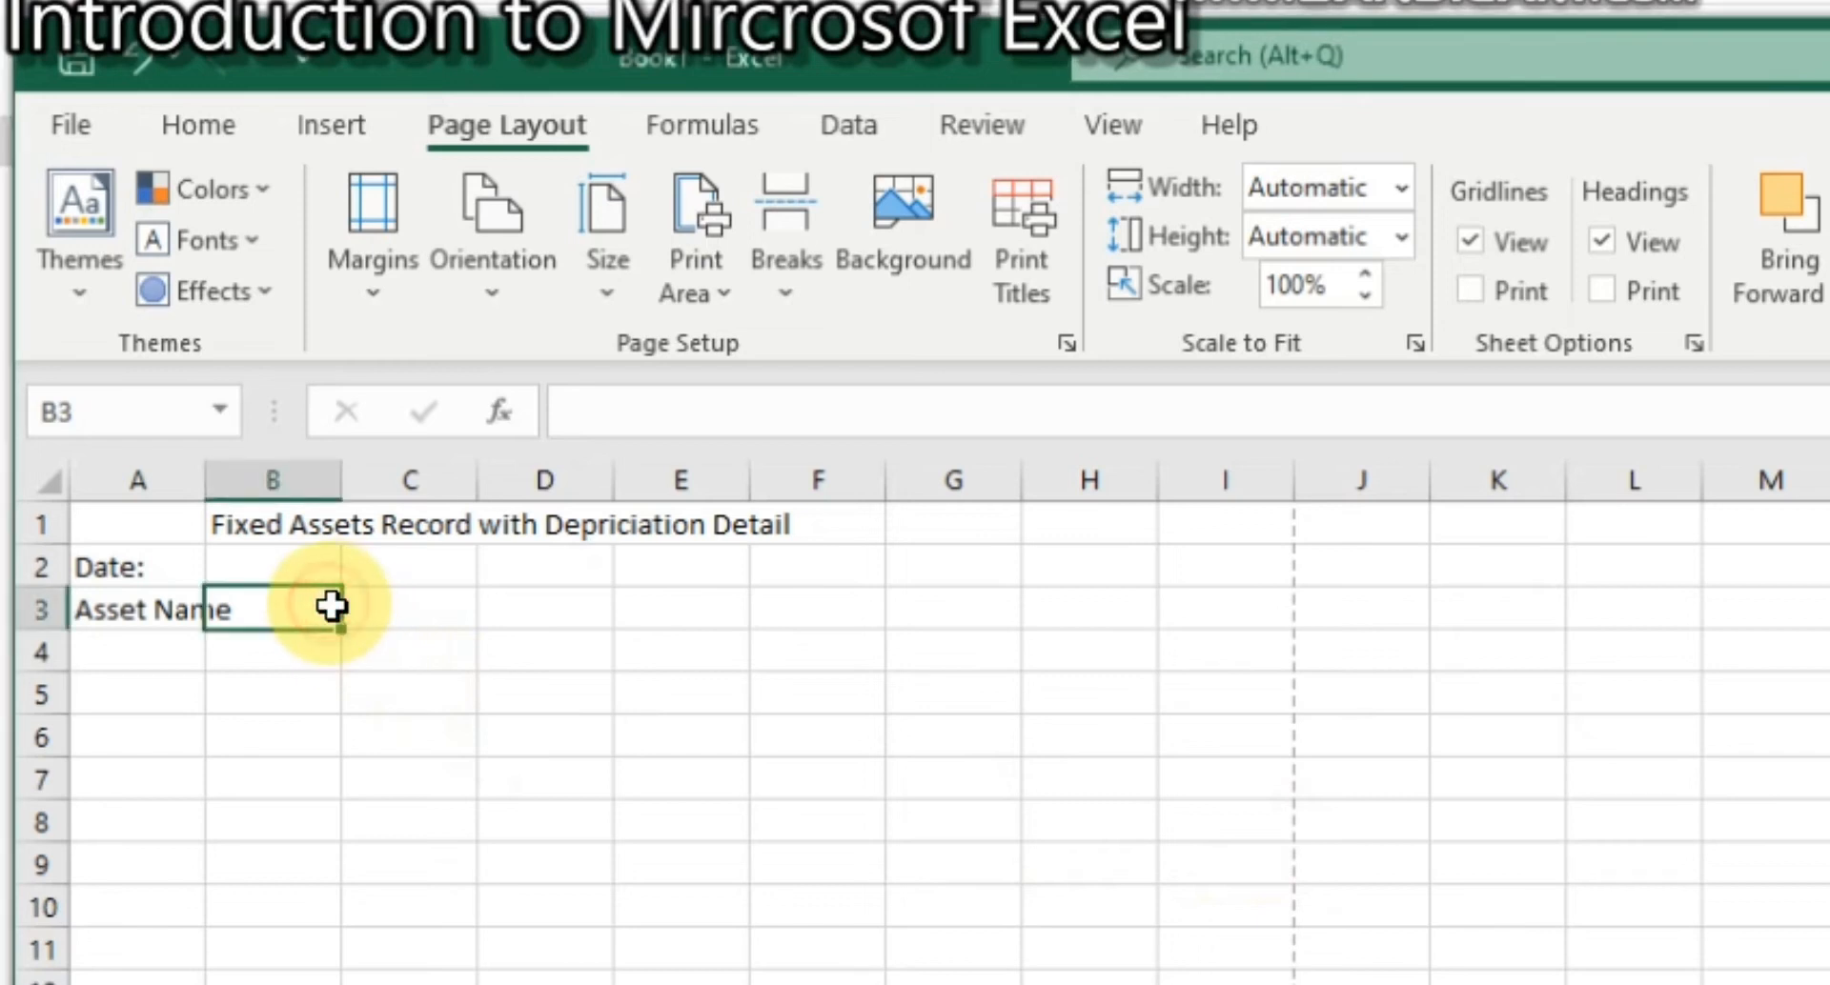
type("Aas")
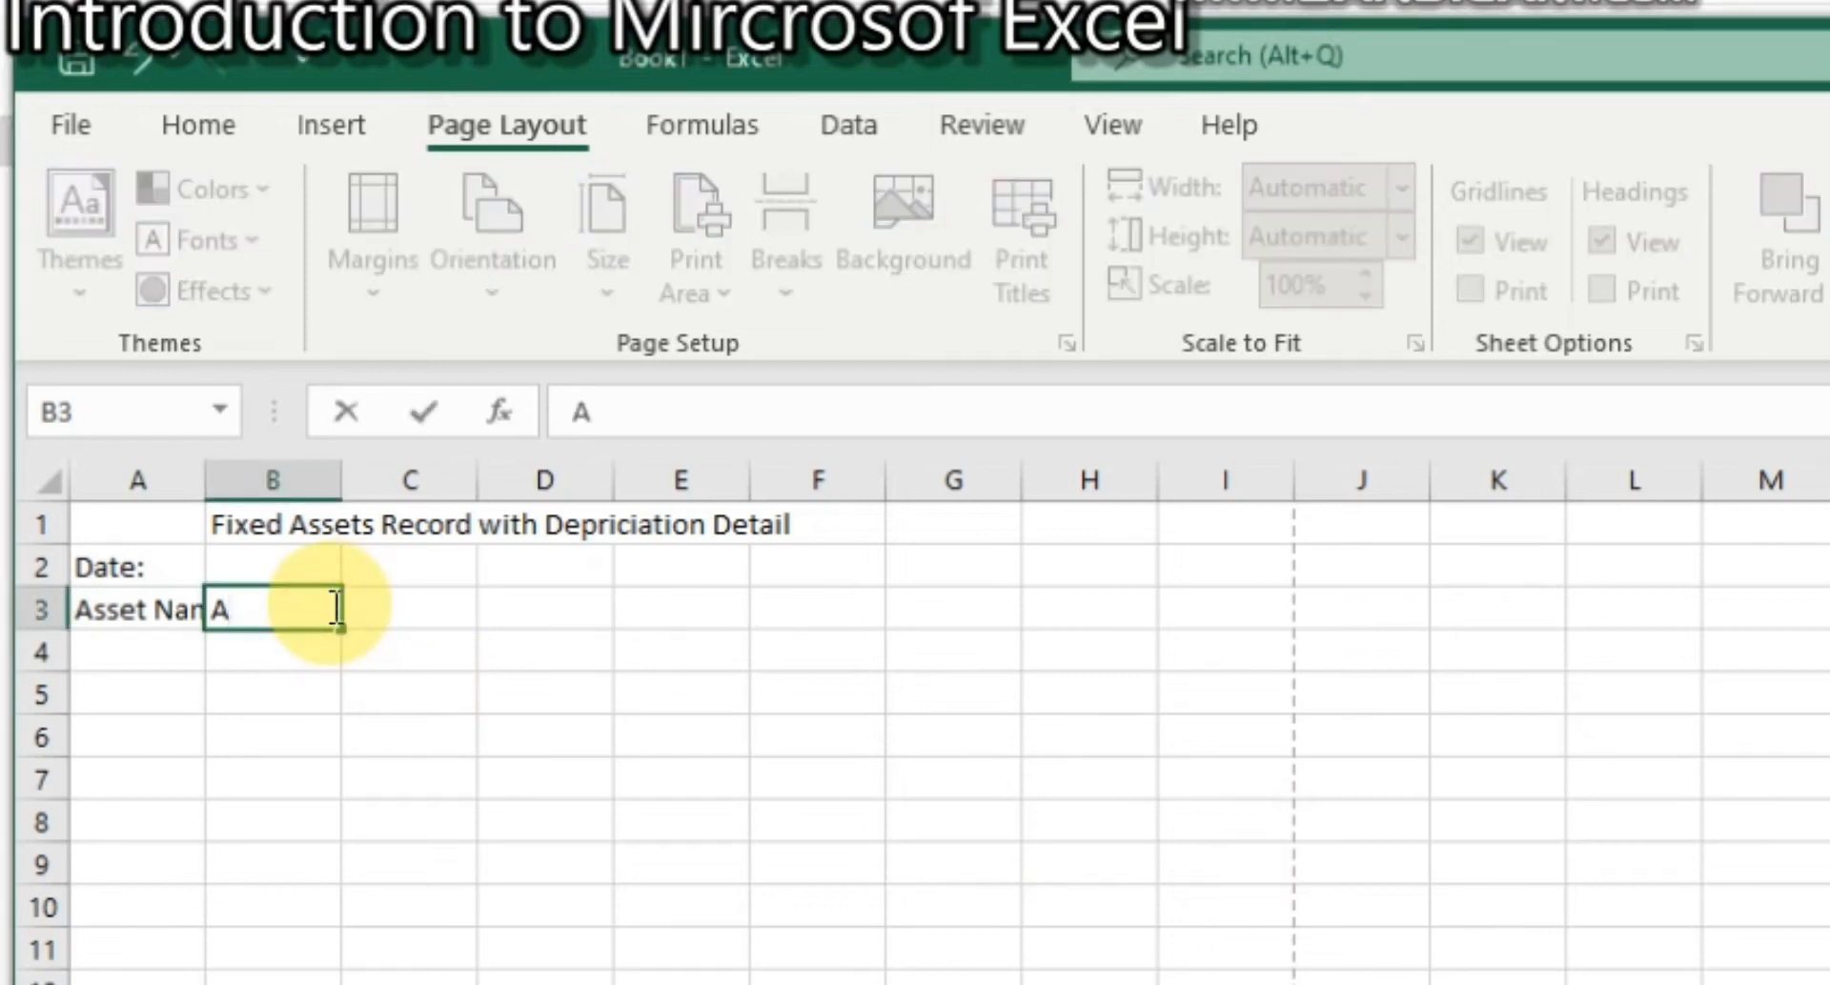
key("BackSpace")
key("BackSpace")
type("sset Ca")
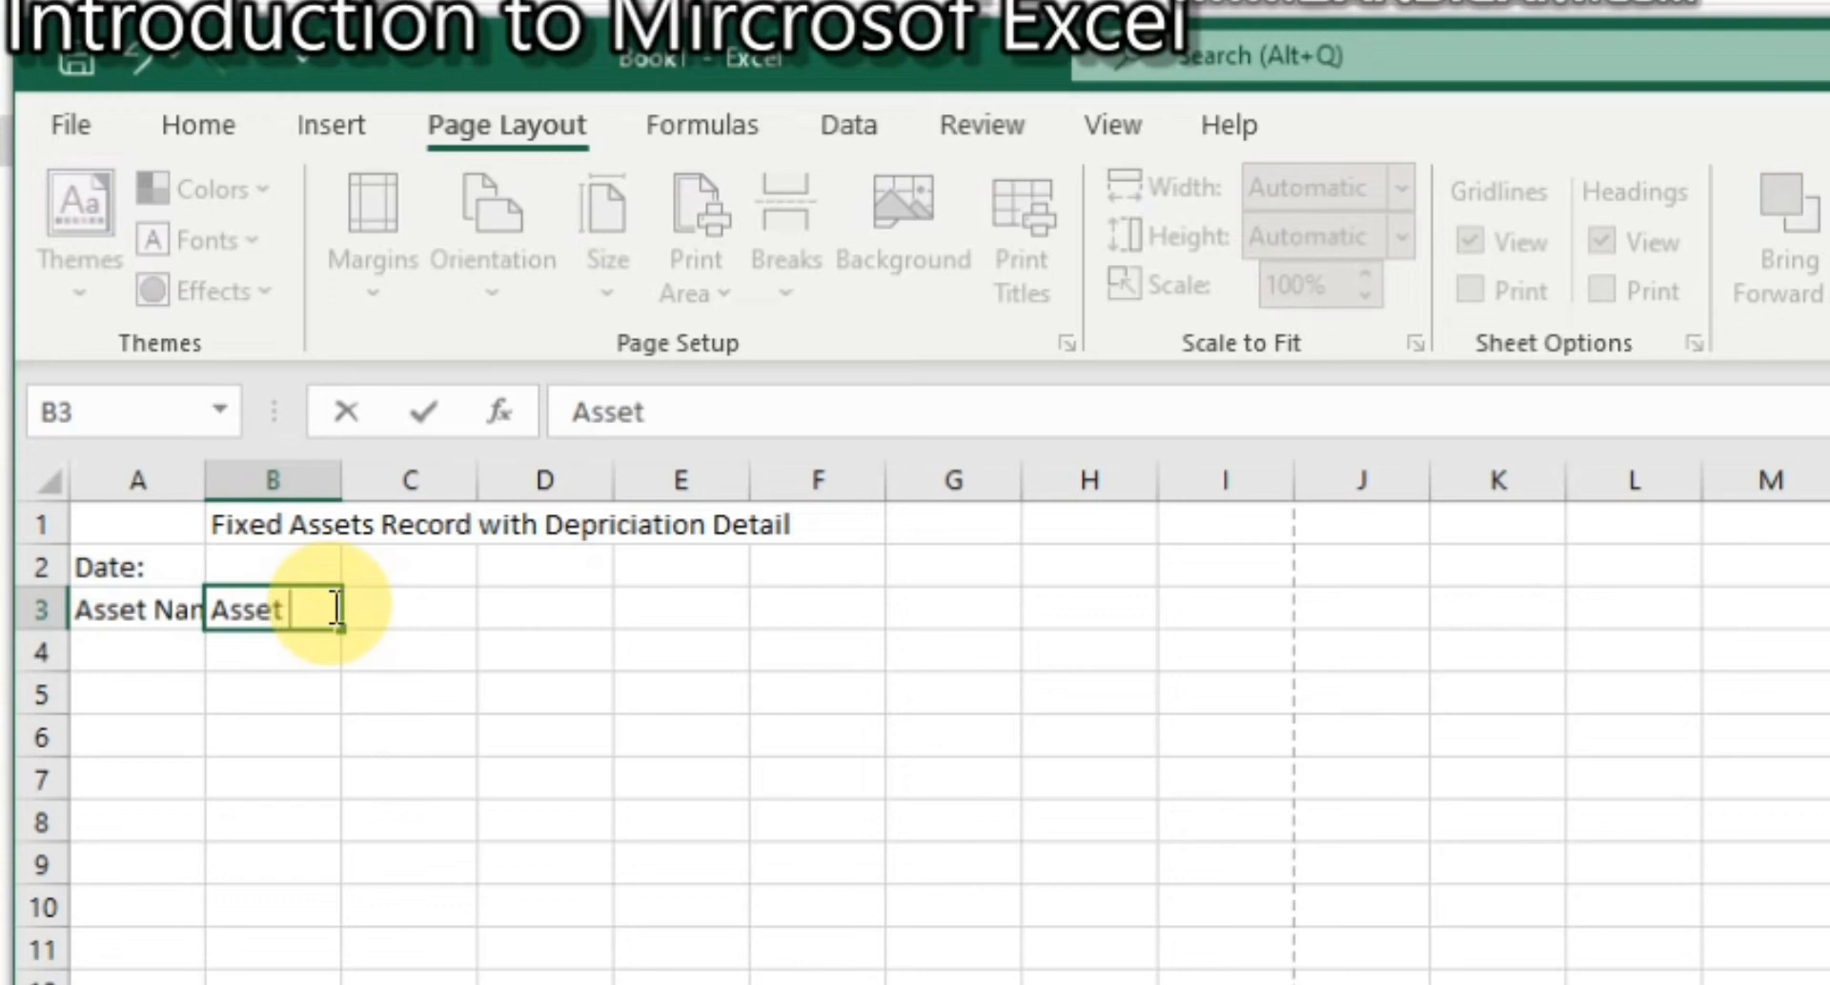
key("BackSpace")
type("lass")
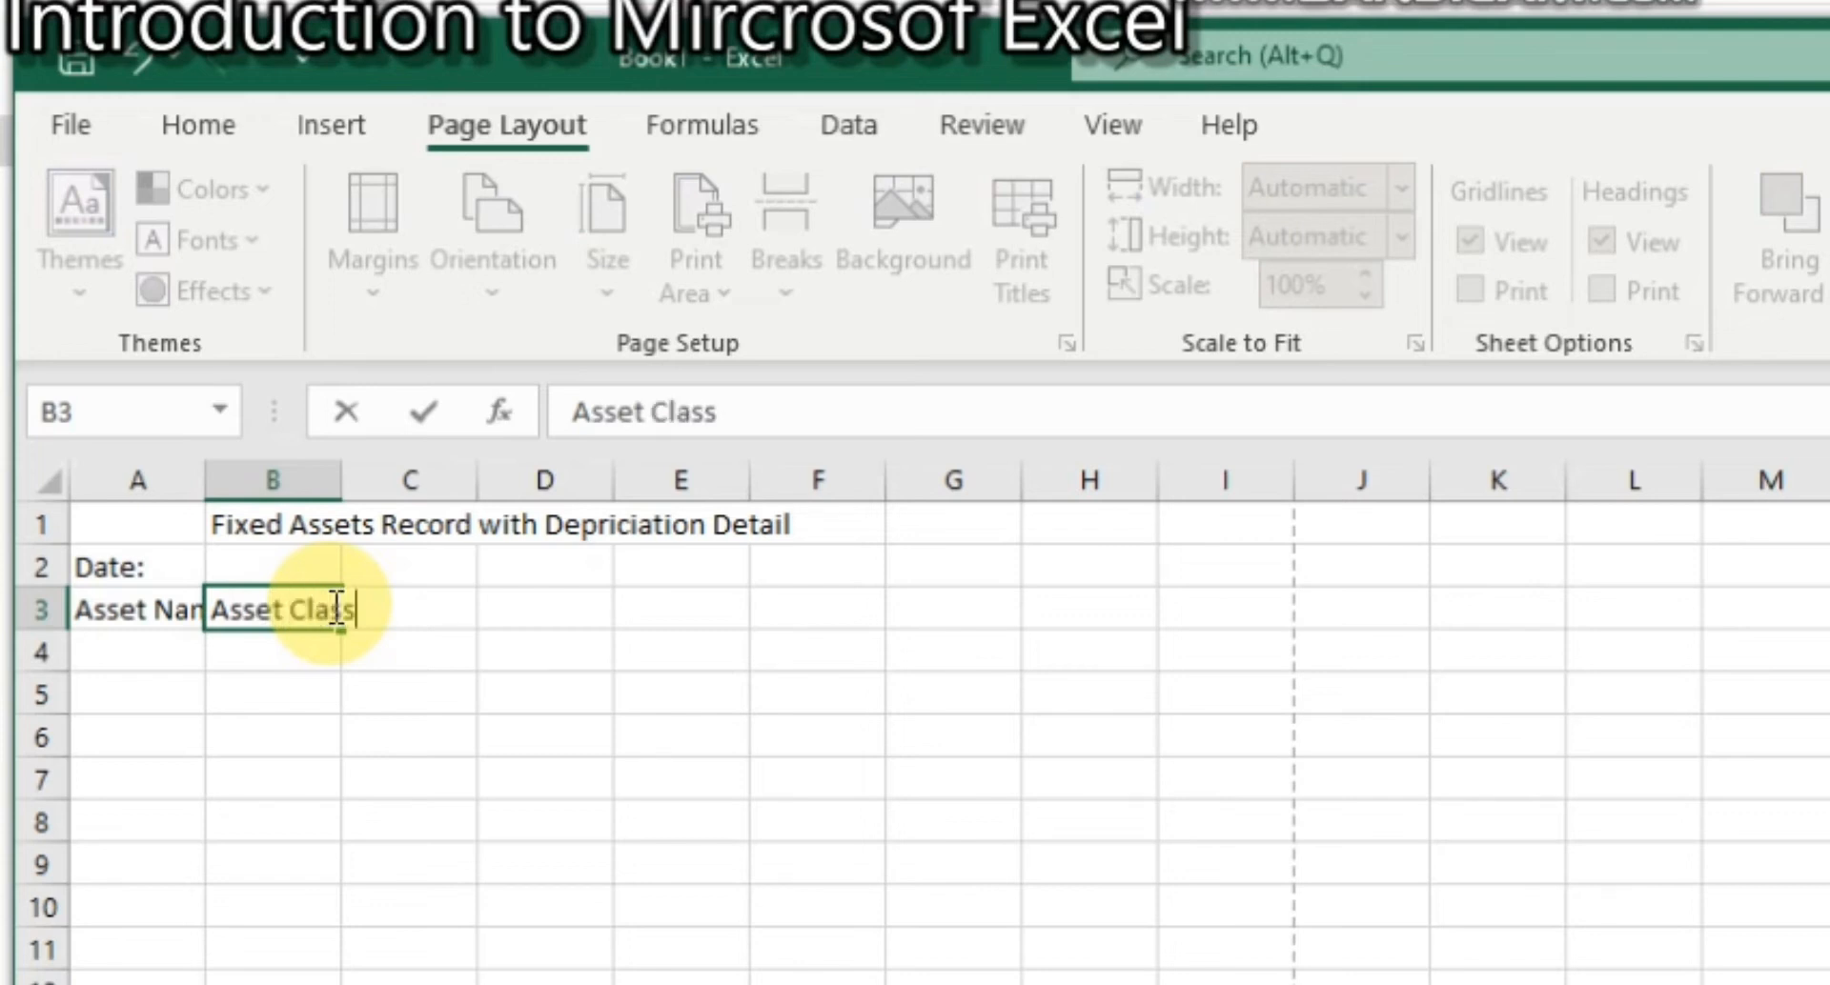
key("Tab")
Step: Enter the column headings "Asset Location" in cell C3 and "Deprication Method" in cell D3
type("Asset")
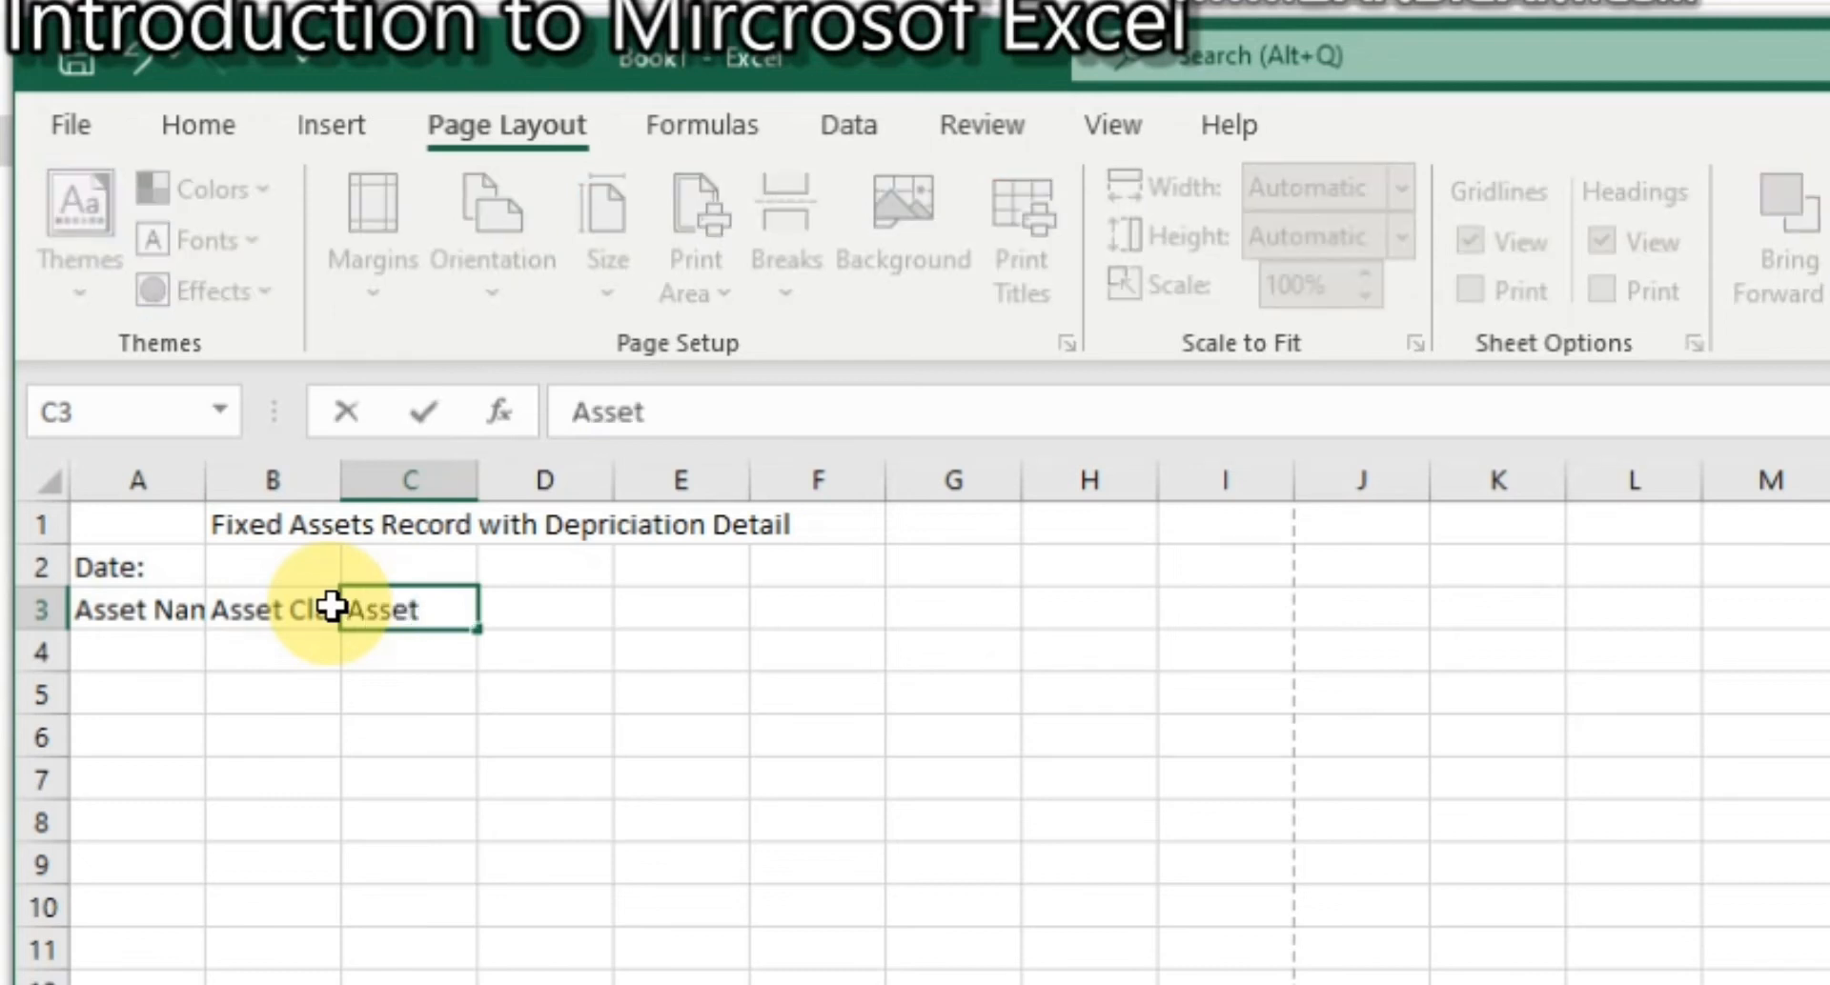
type(" Location")
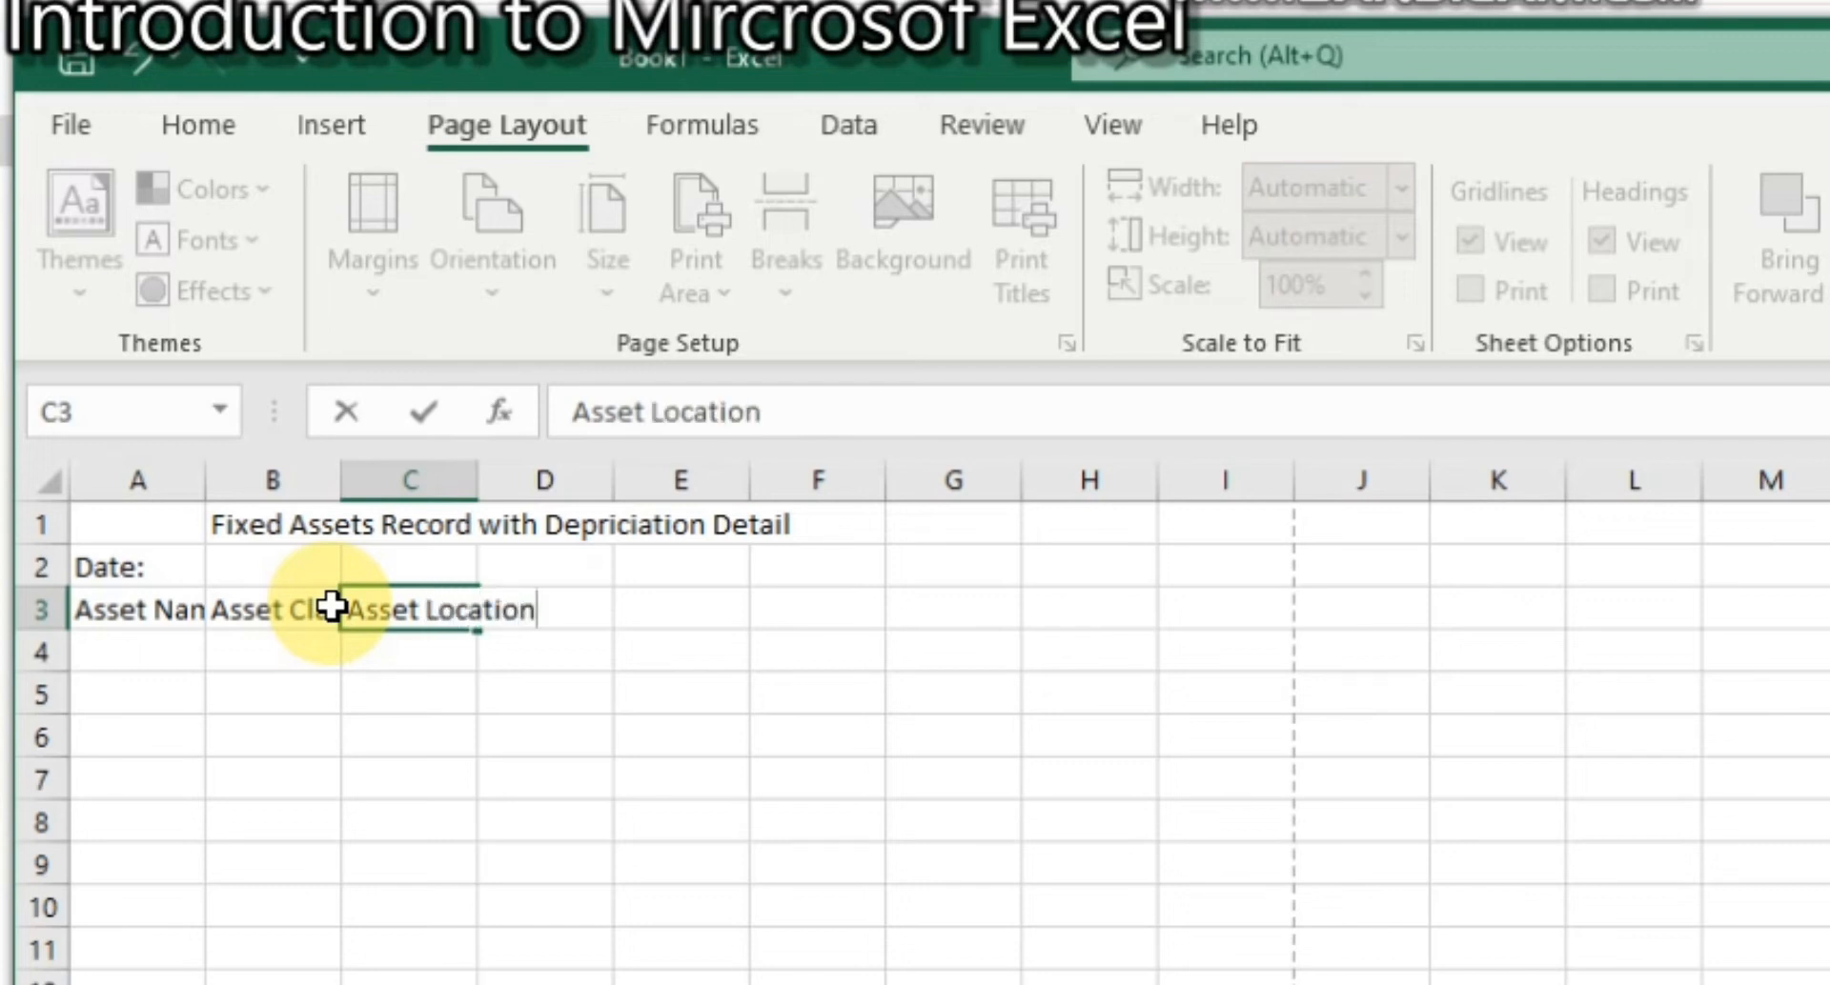
key("Tab")
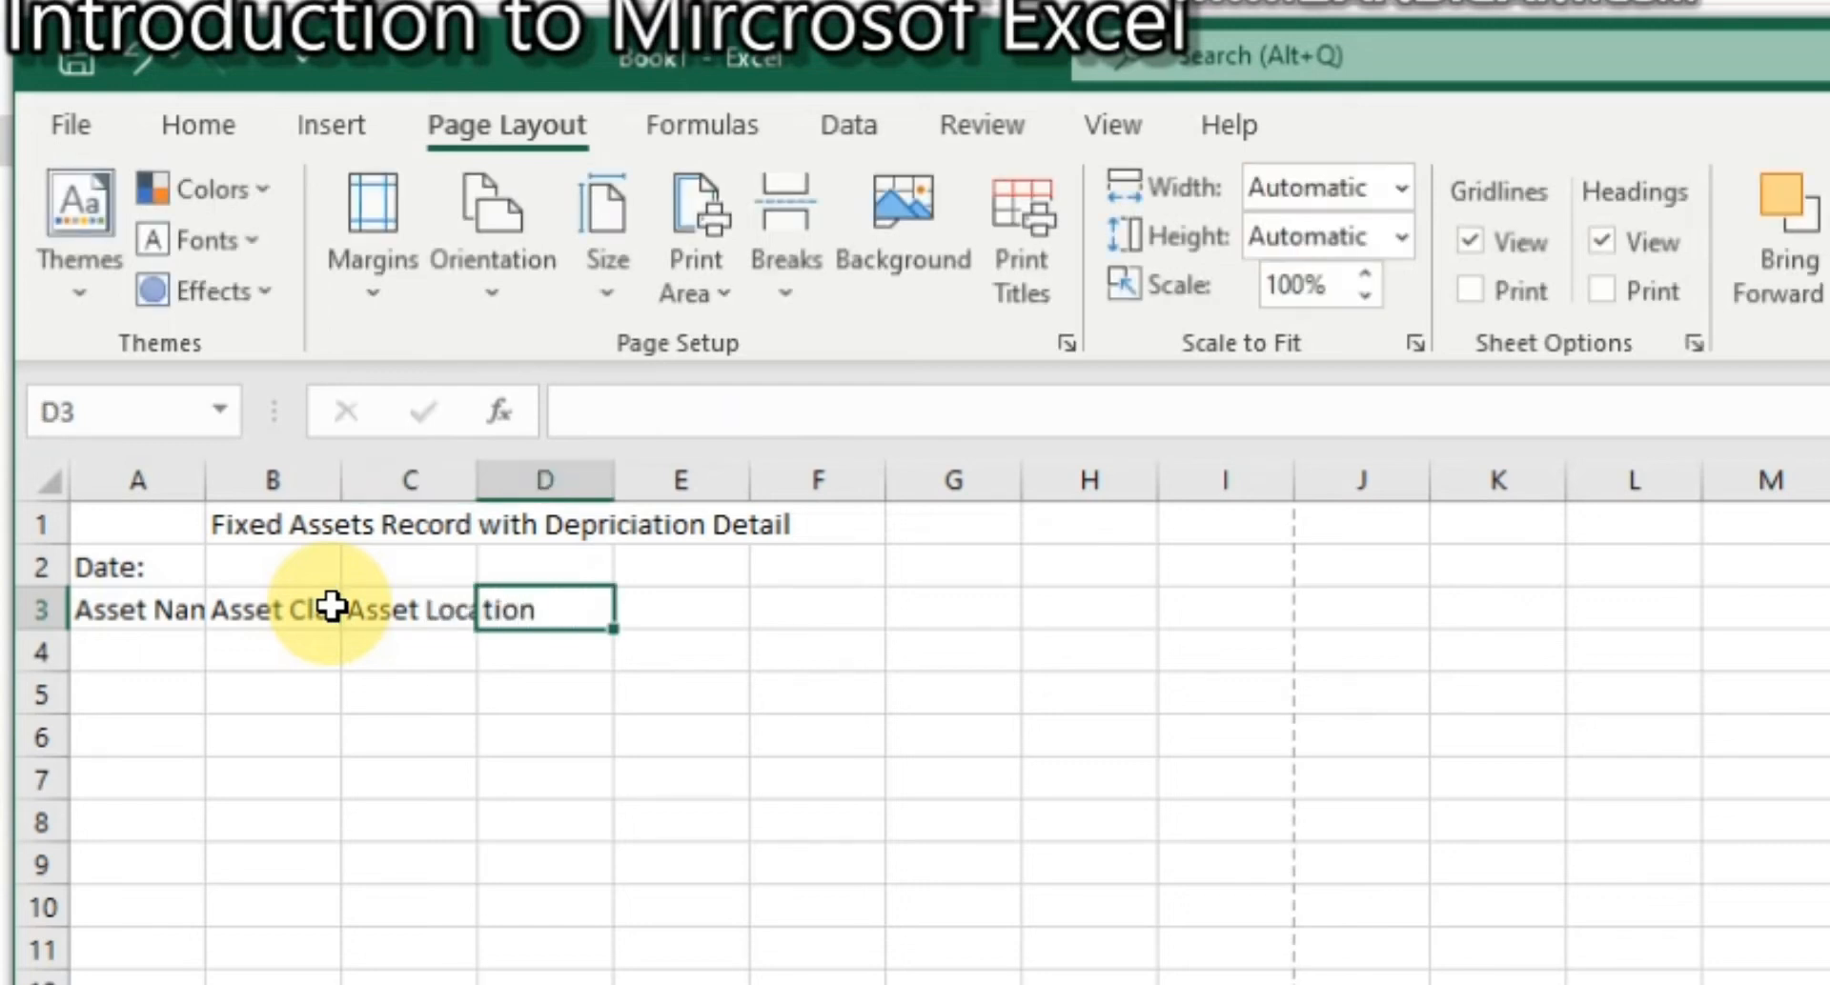
type("Depre")
key("BackSpace")
type("ica")
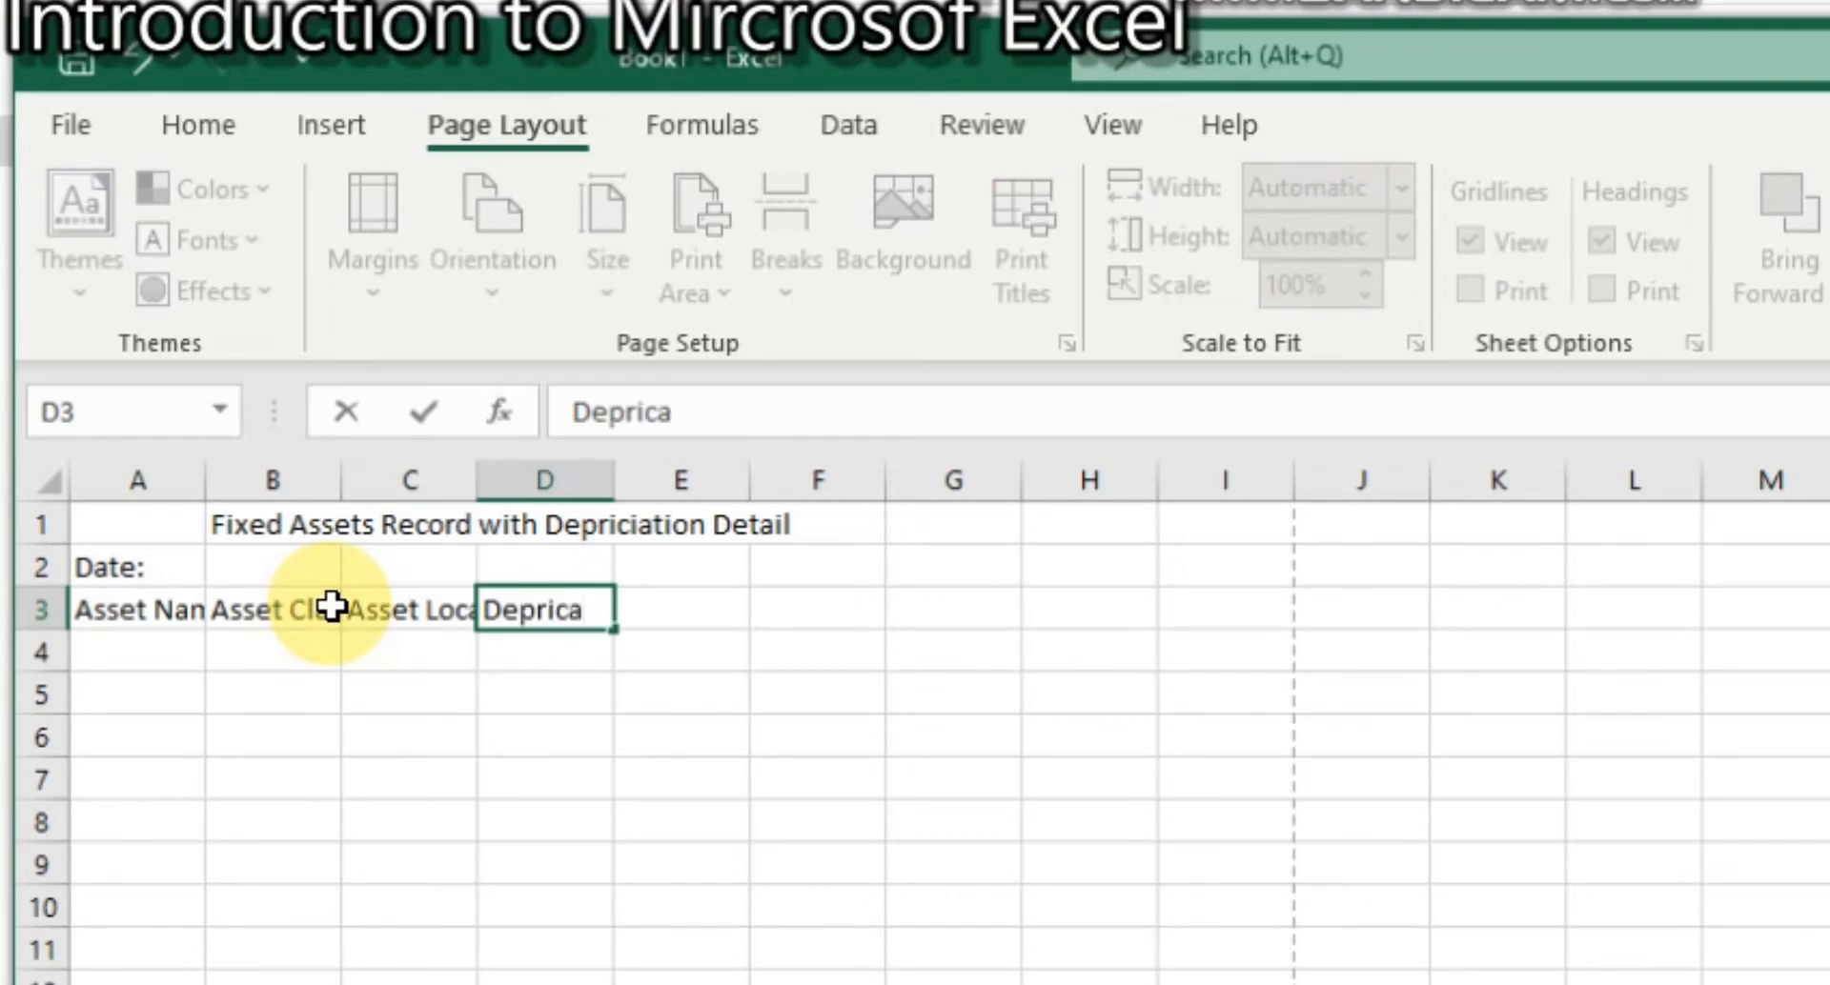
type("tion Method")
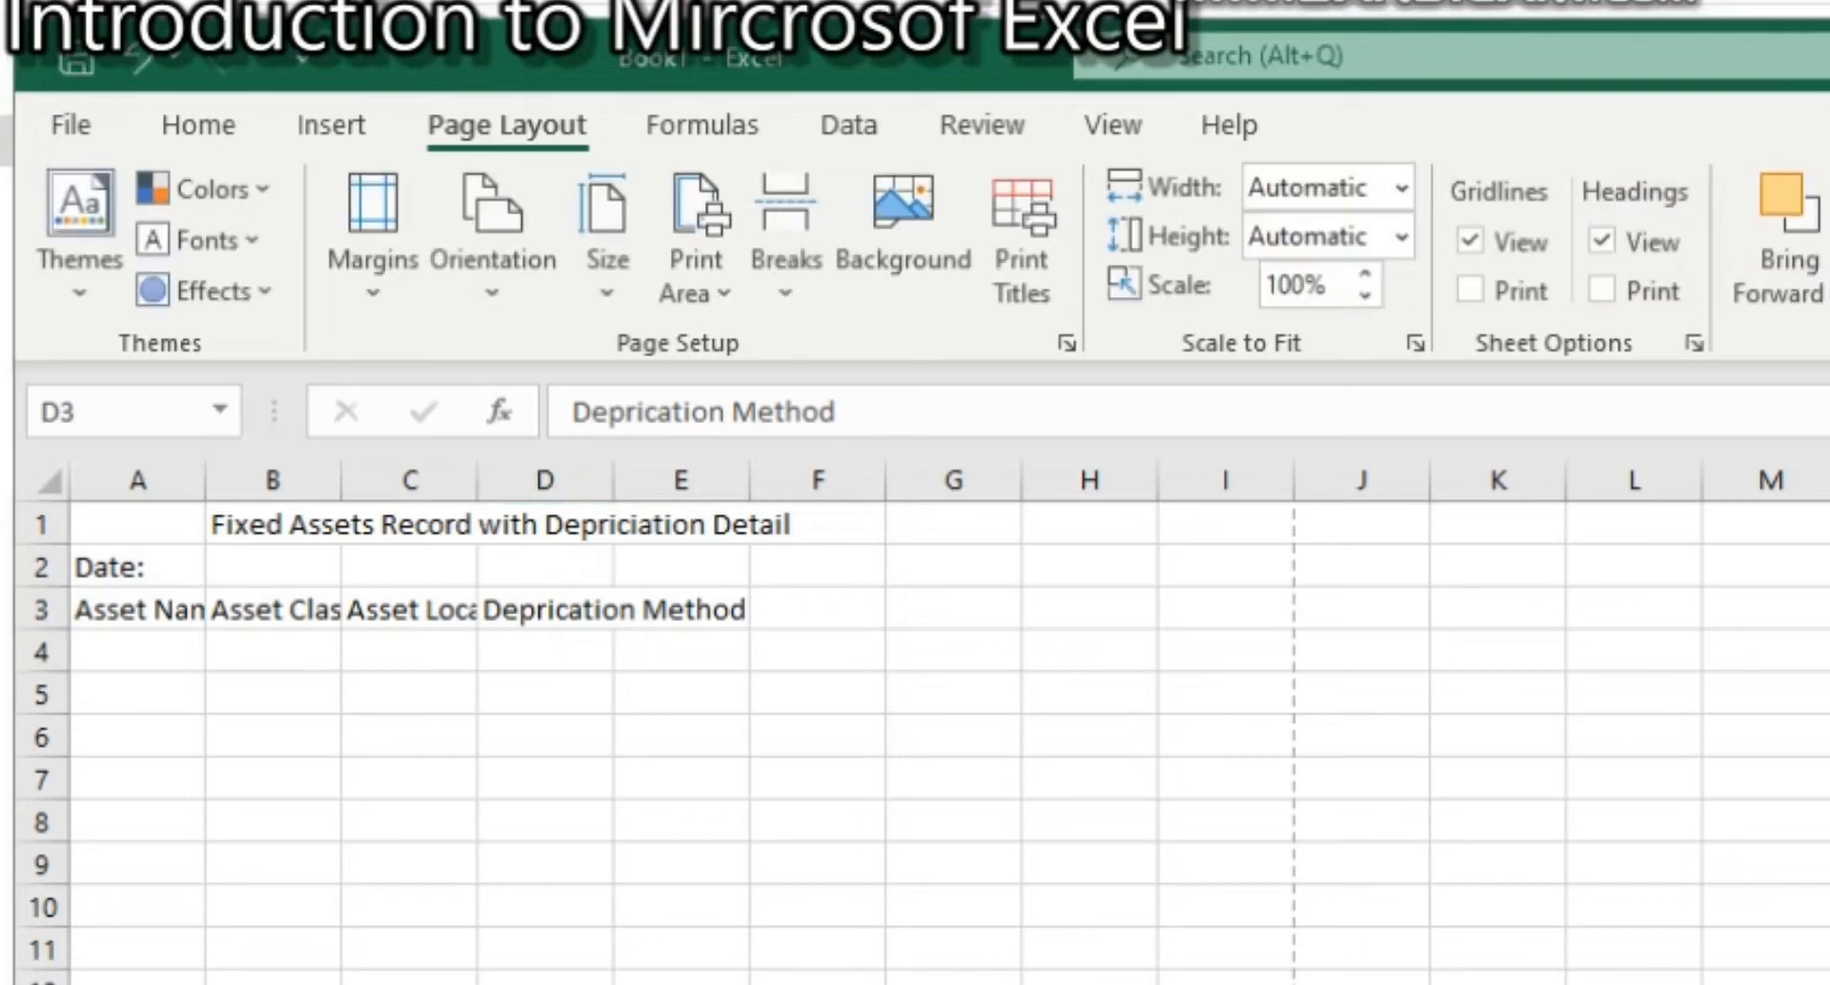
Step: Enter the column headings "Asset No" in cell F3 and "Seriol no" in cell G3
left_click(839, 598)
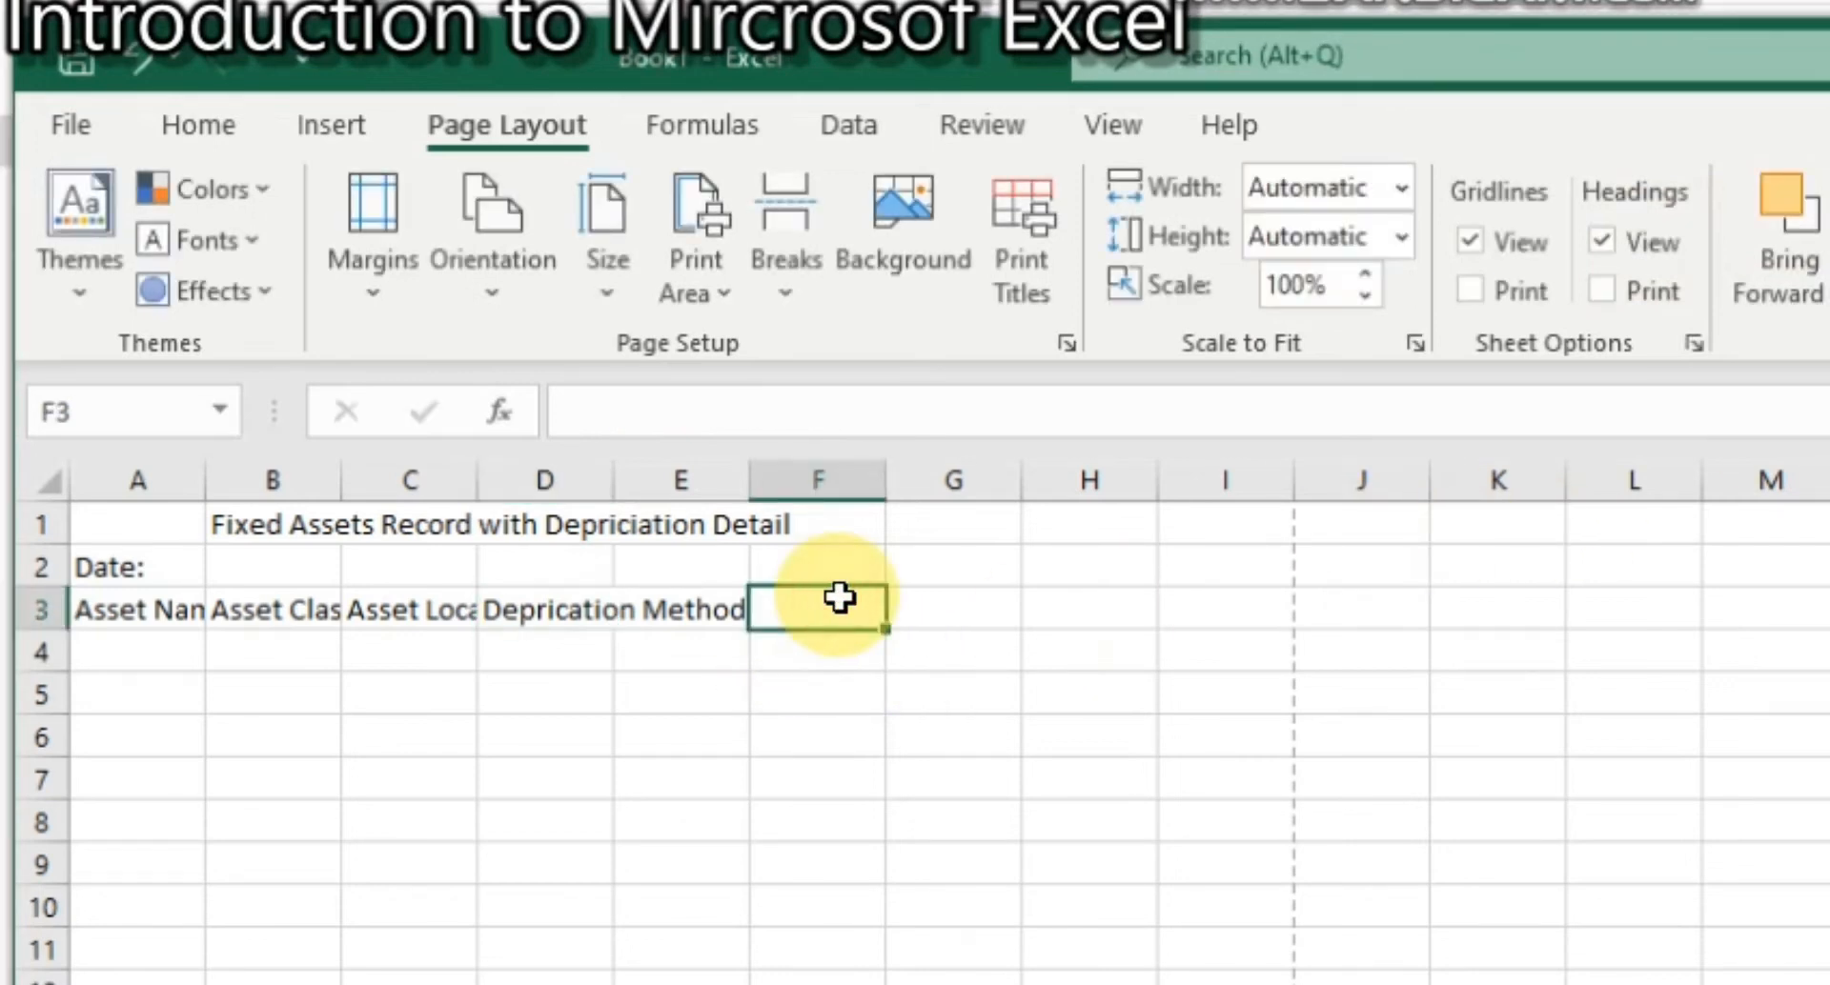
type("Asset ")
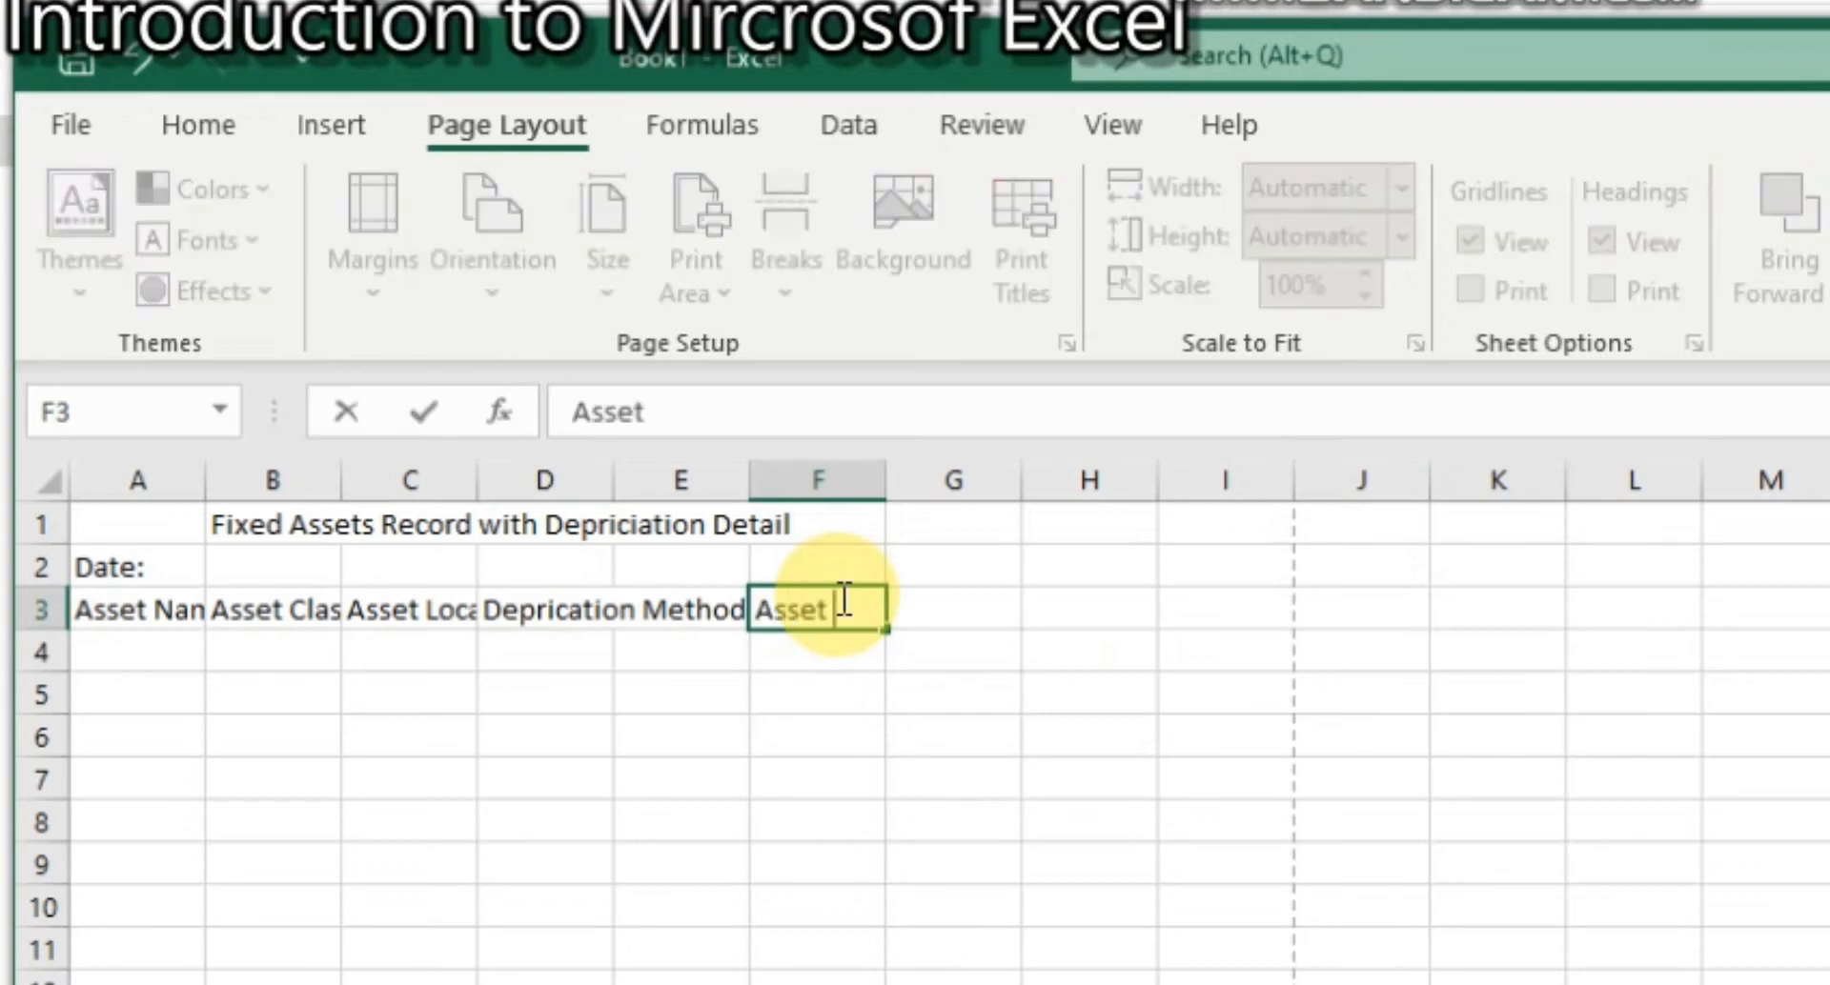
type("No")
key("Tab")
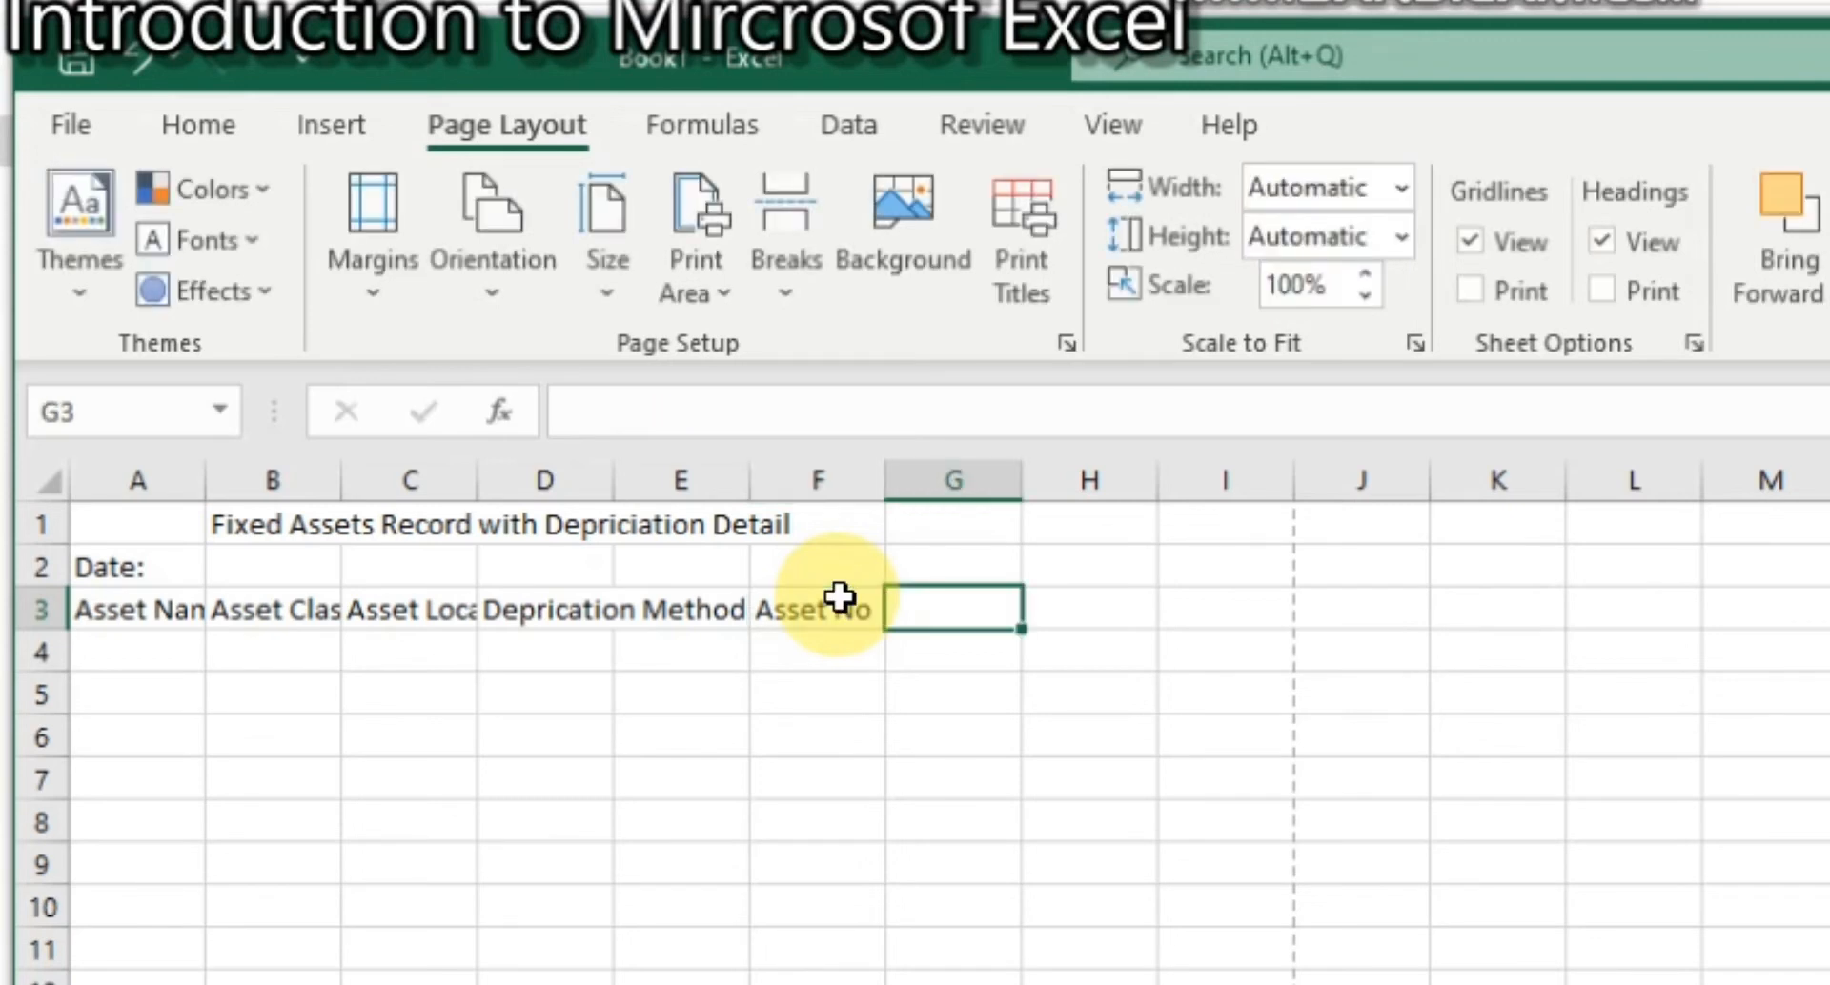
type("S")
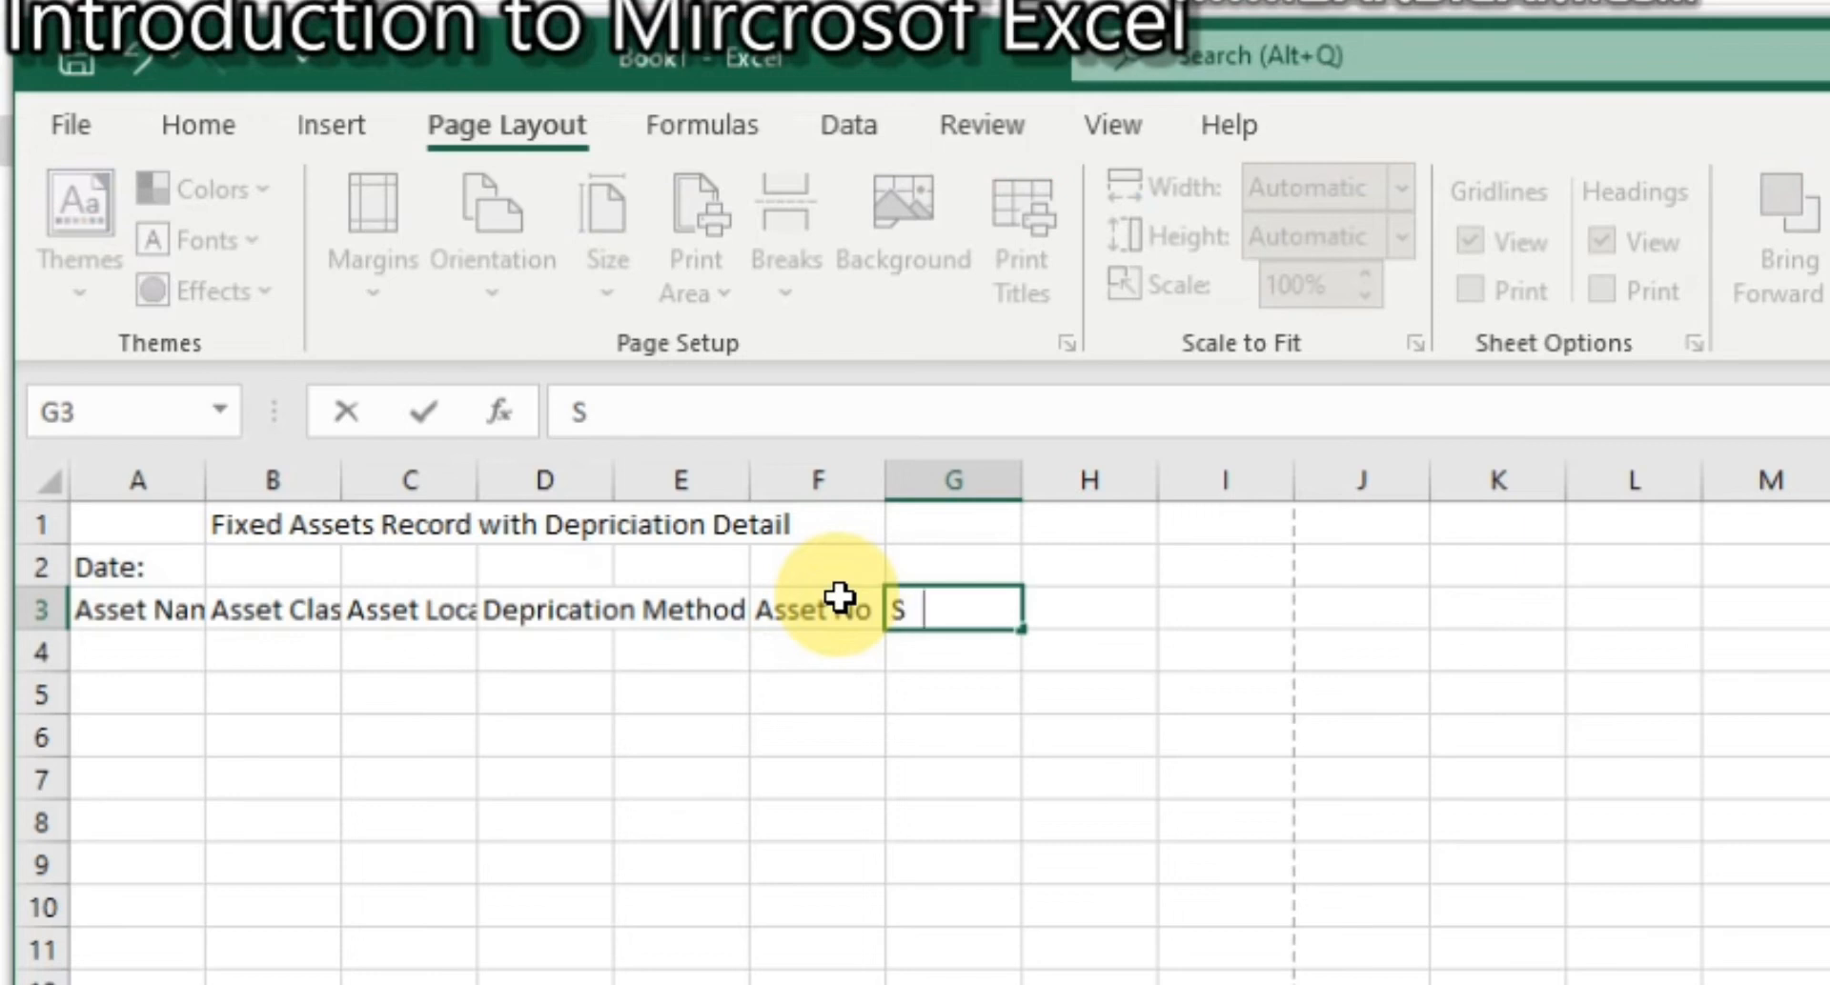
type("eriol no")
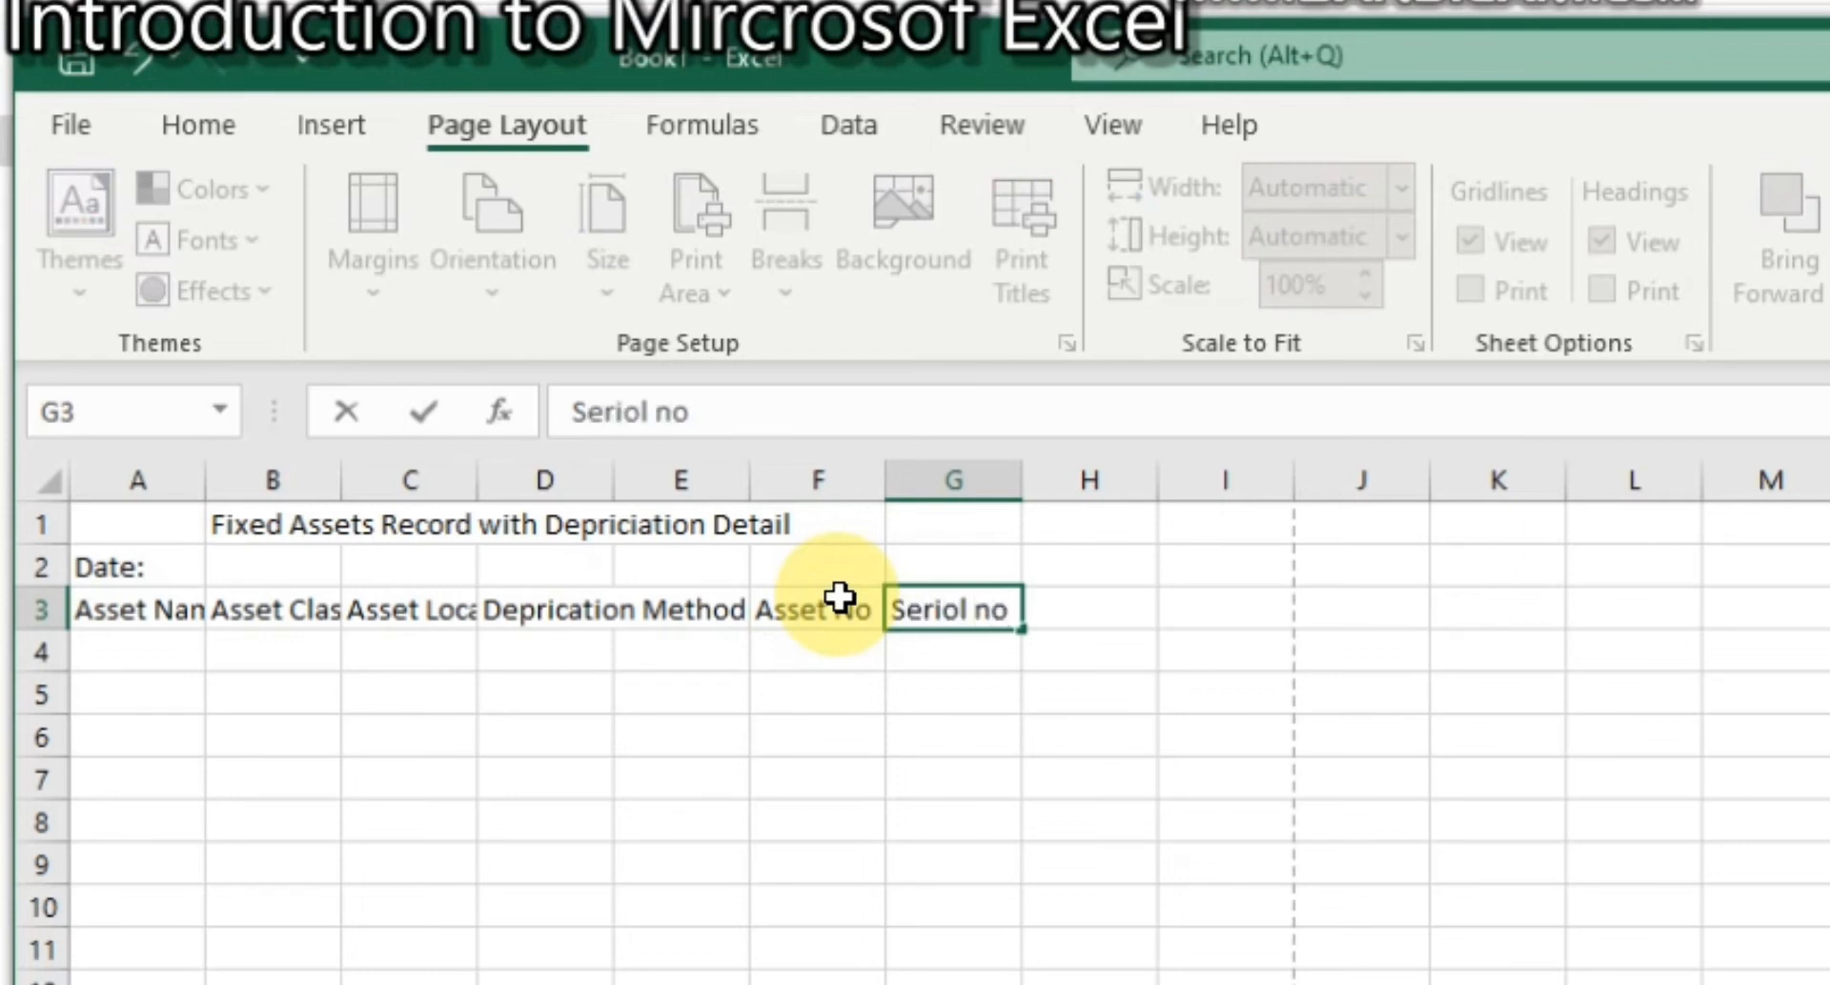
key("Tab")
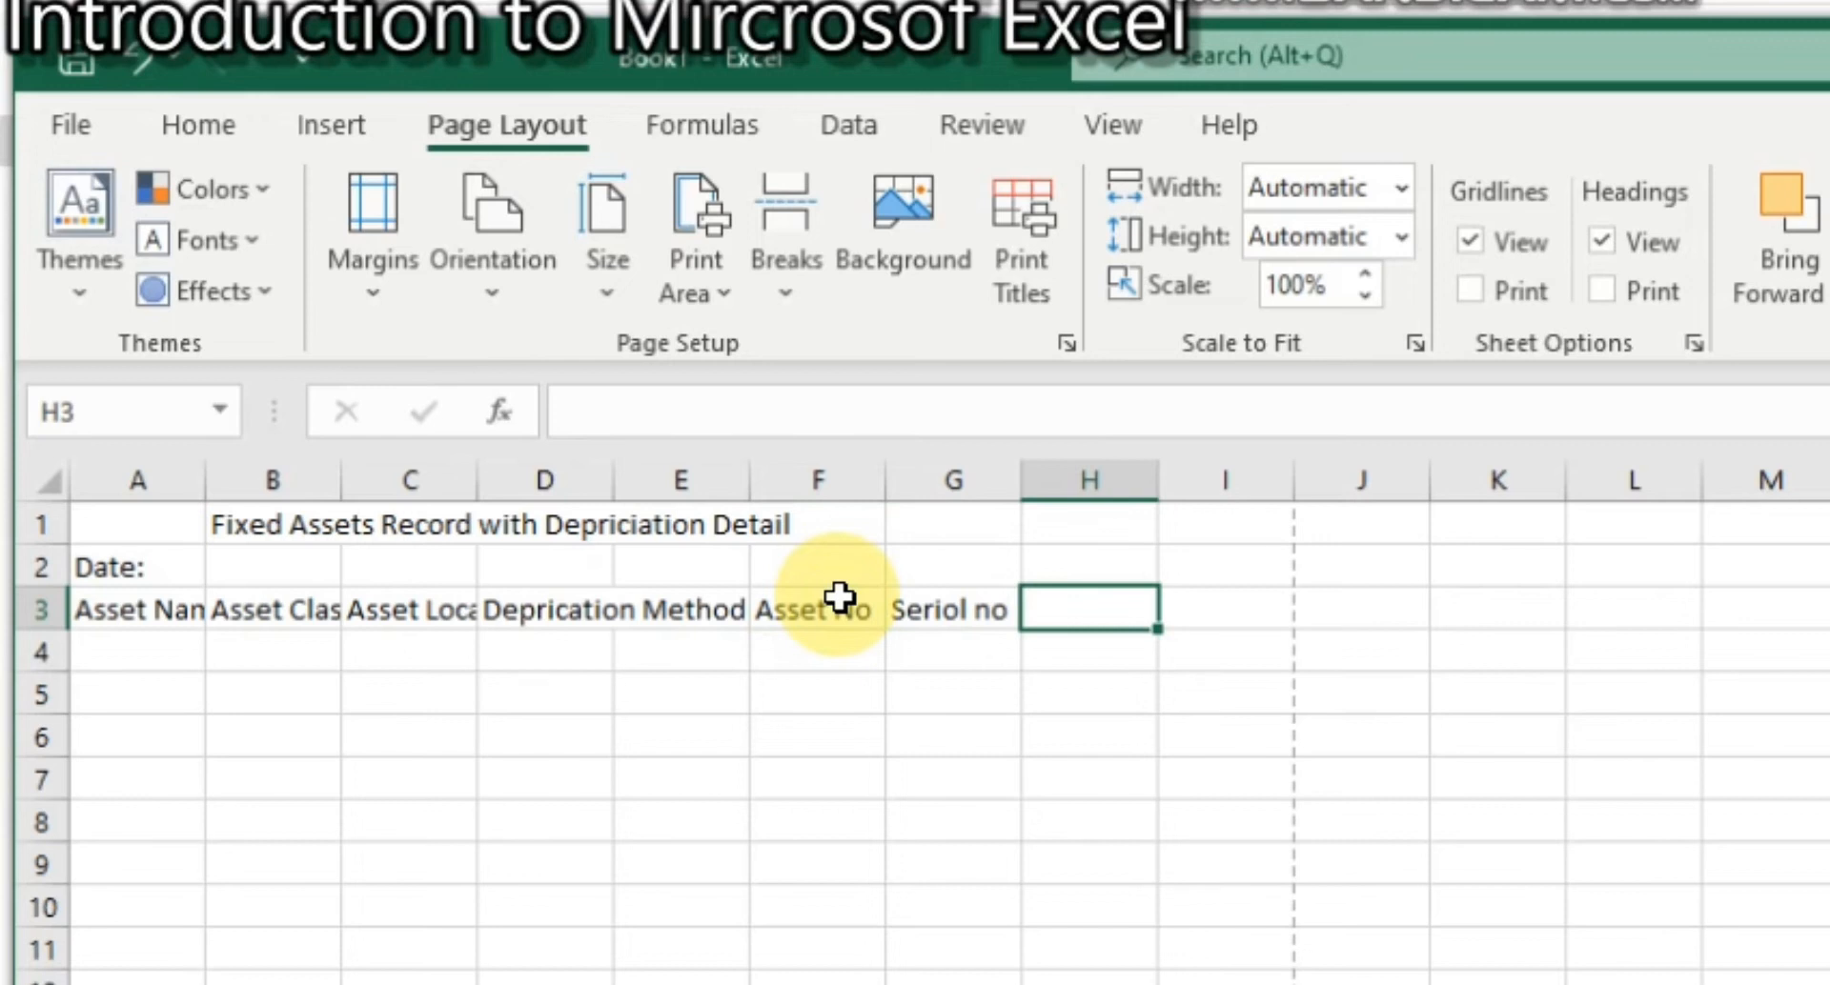
Step: Enter the column heading "Aquistion Date" in cell H3
type("Aq")
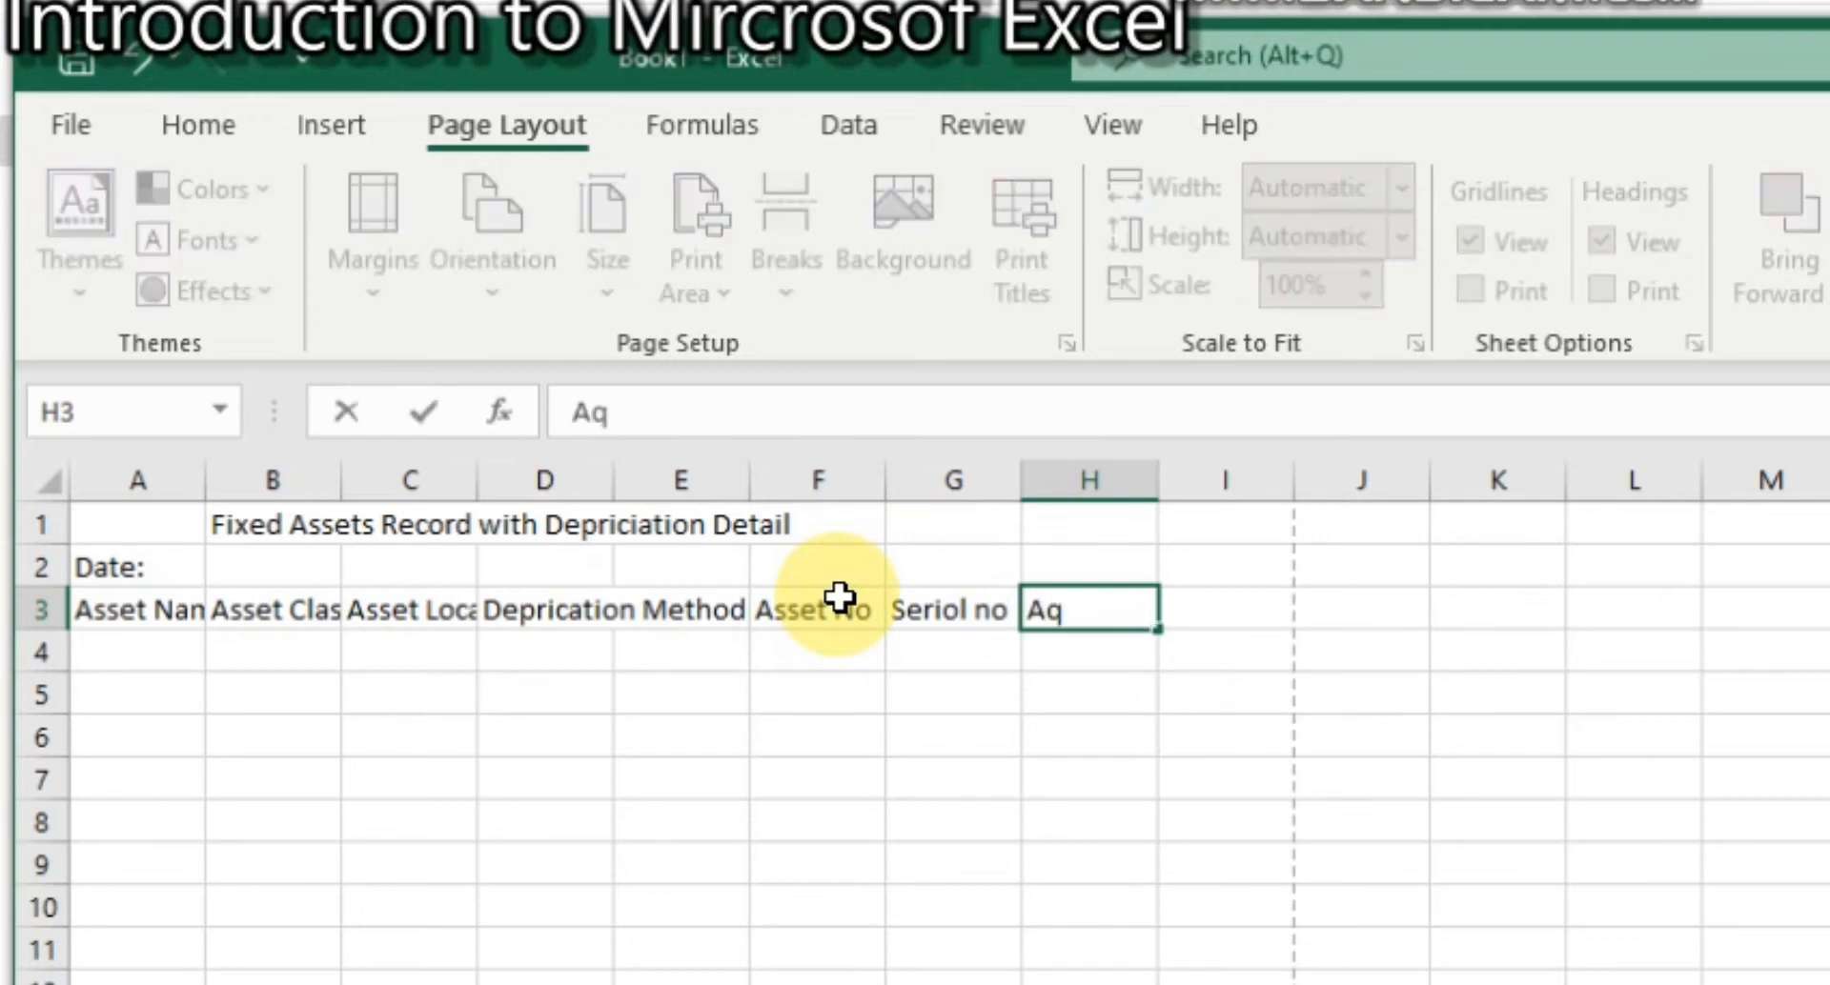
type("uistion")
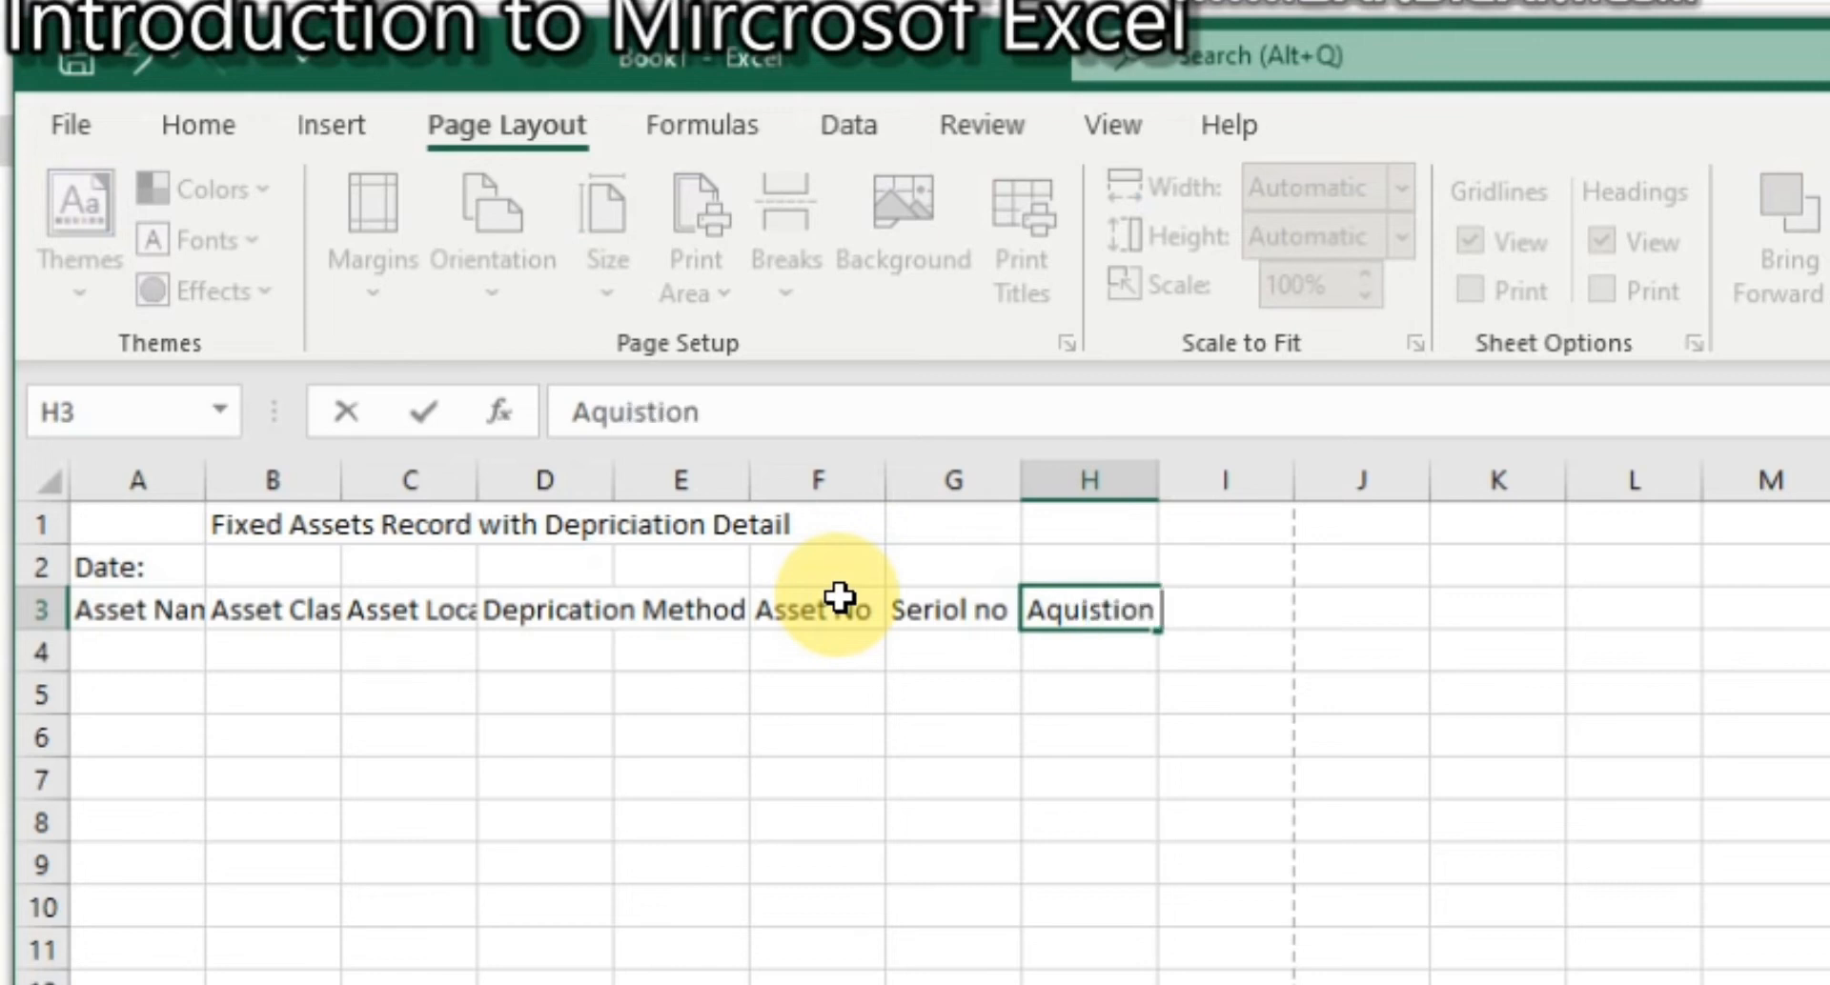
type(" Date")
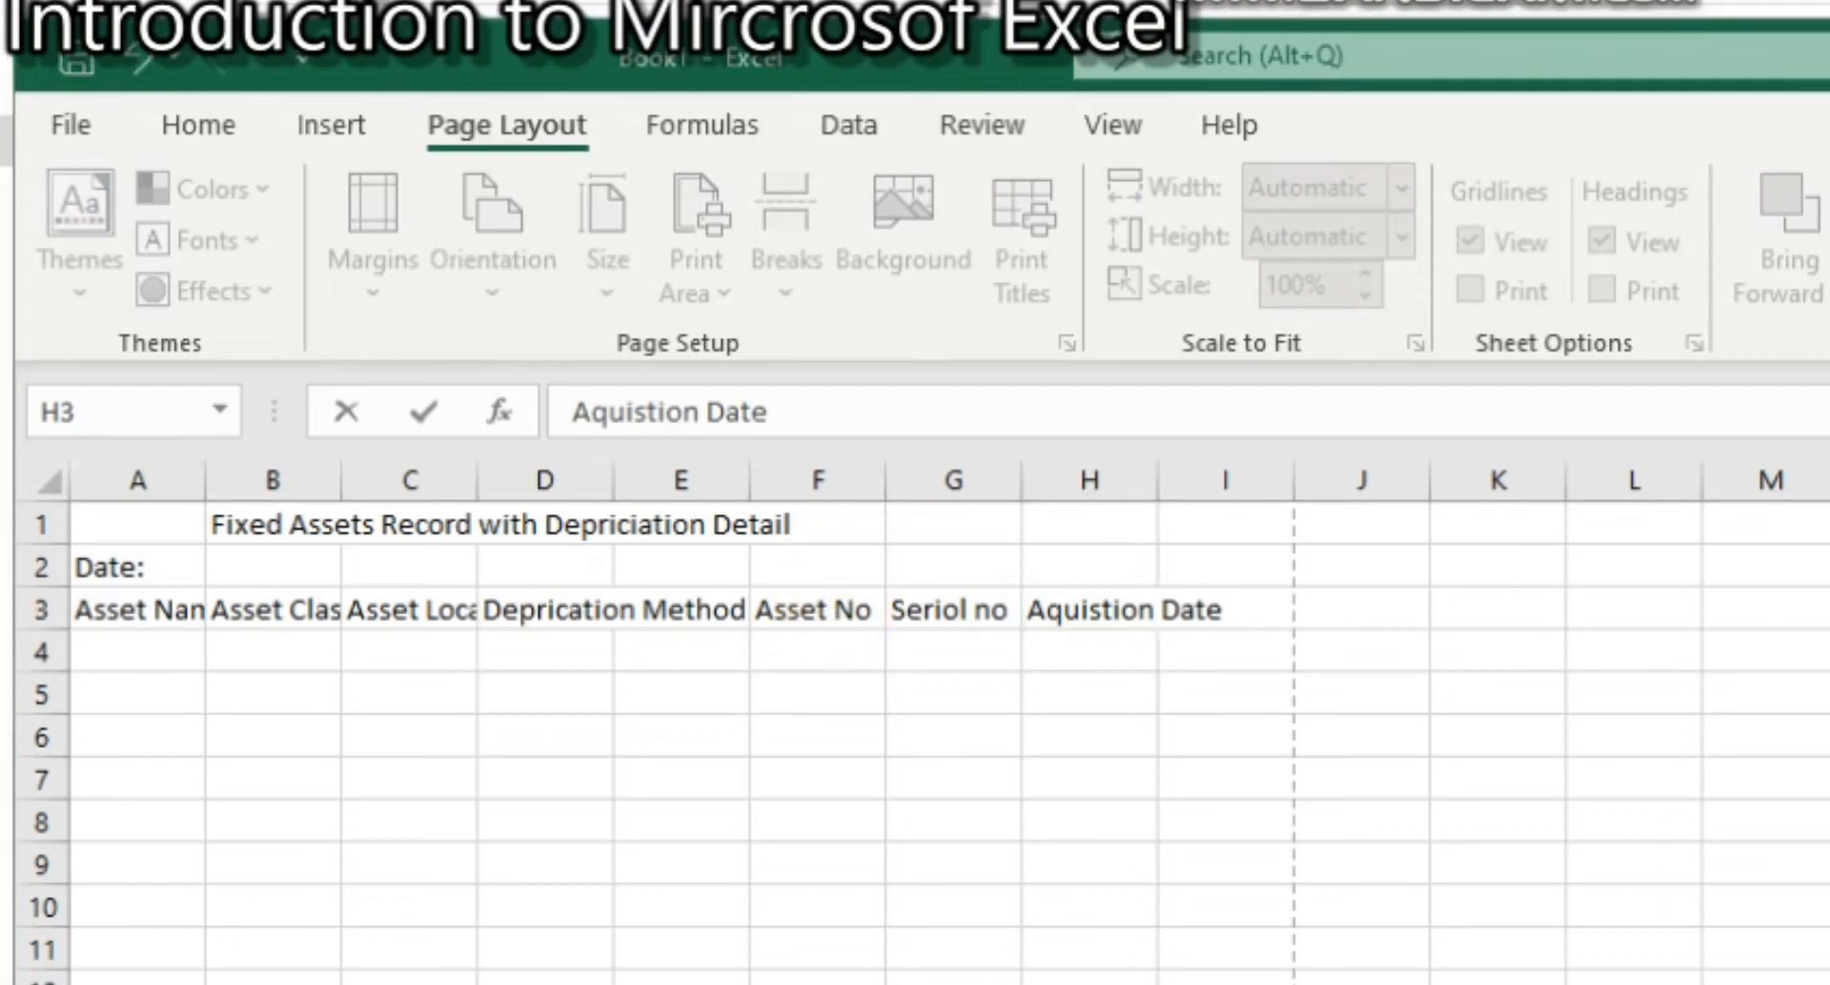
Step: Correct the heading in cell H3 to "Acquistion Date" by inserting the missing letter c
left_click(1087, 610)
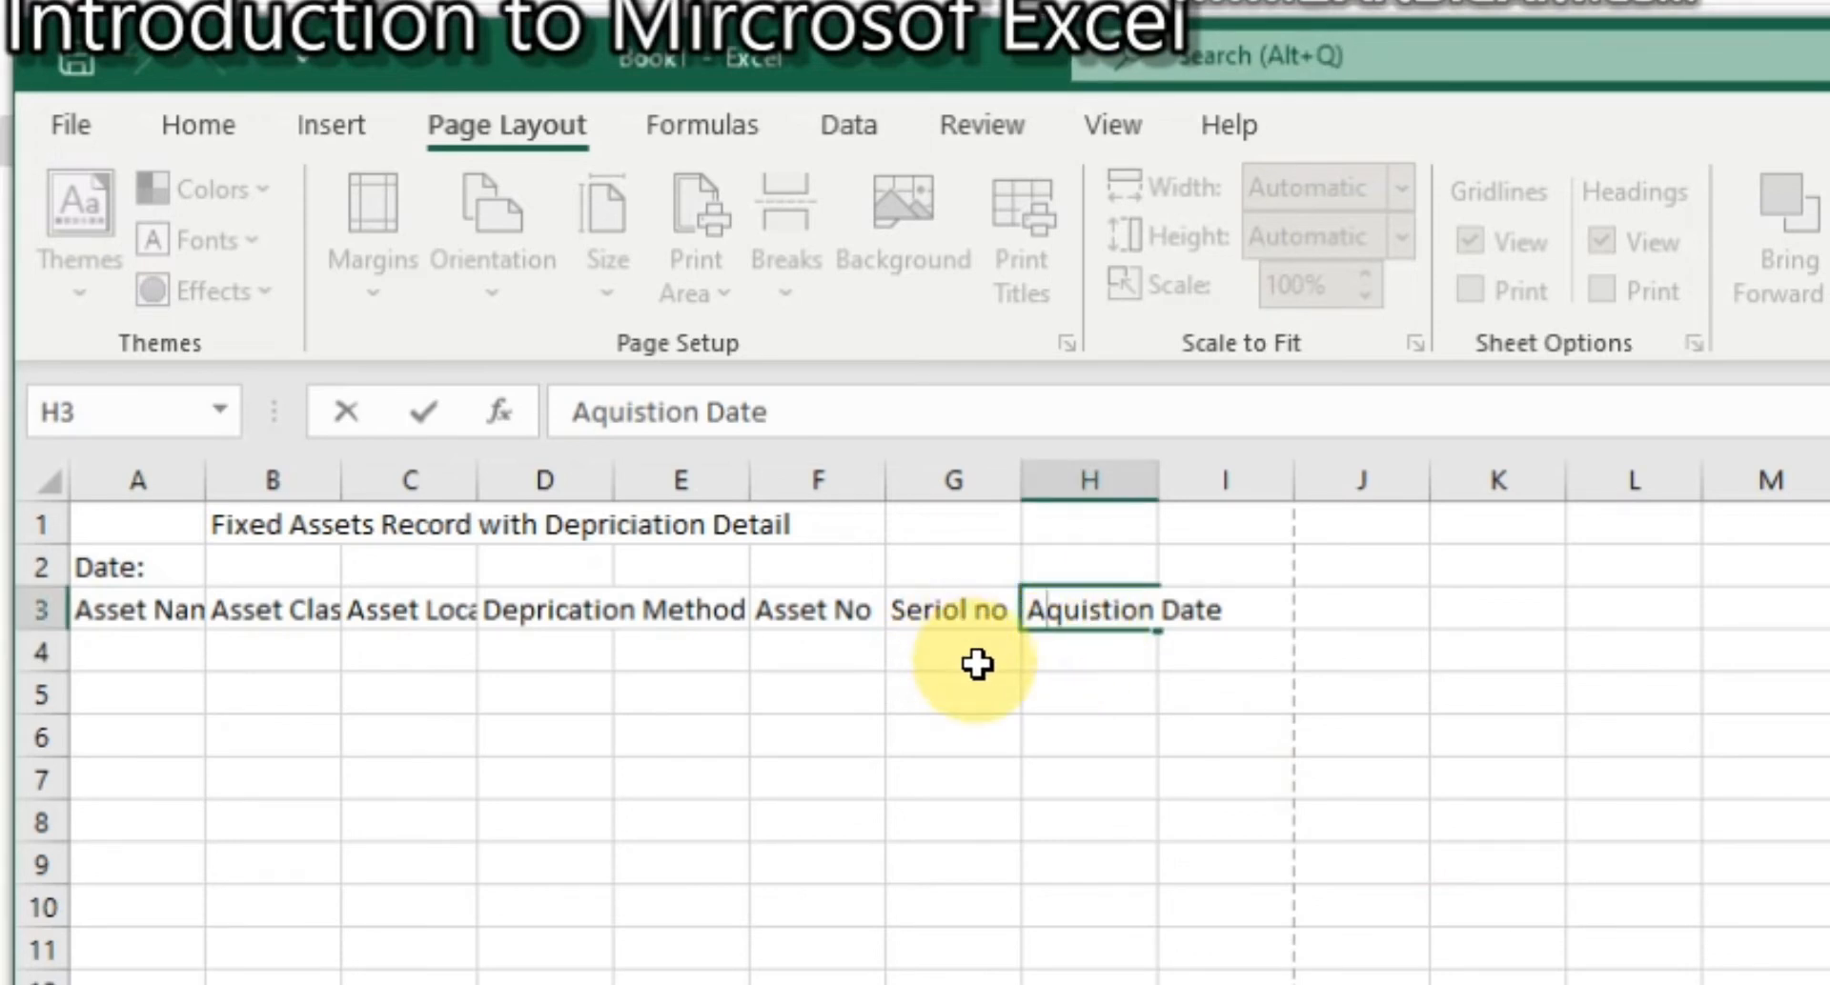
left_click(940, 621)
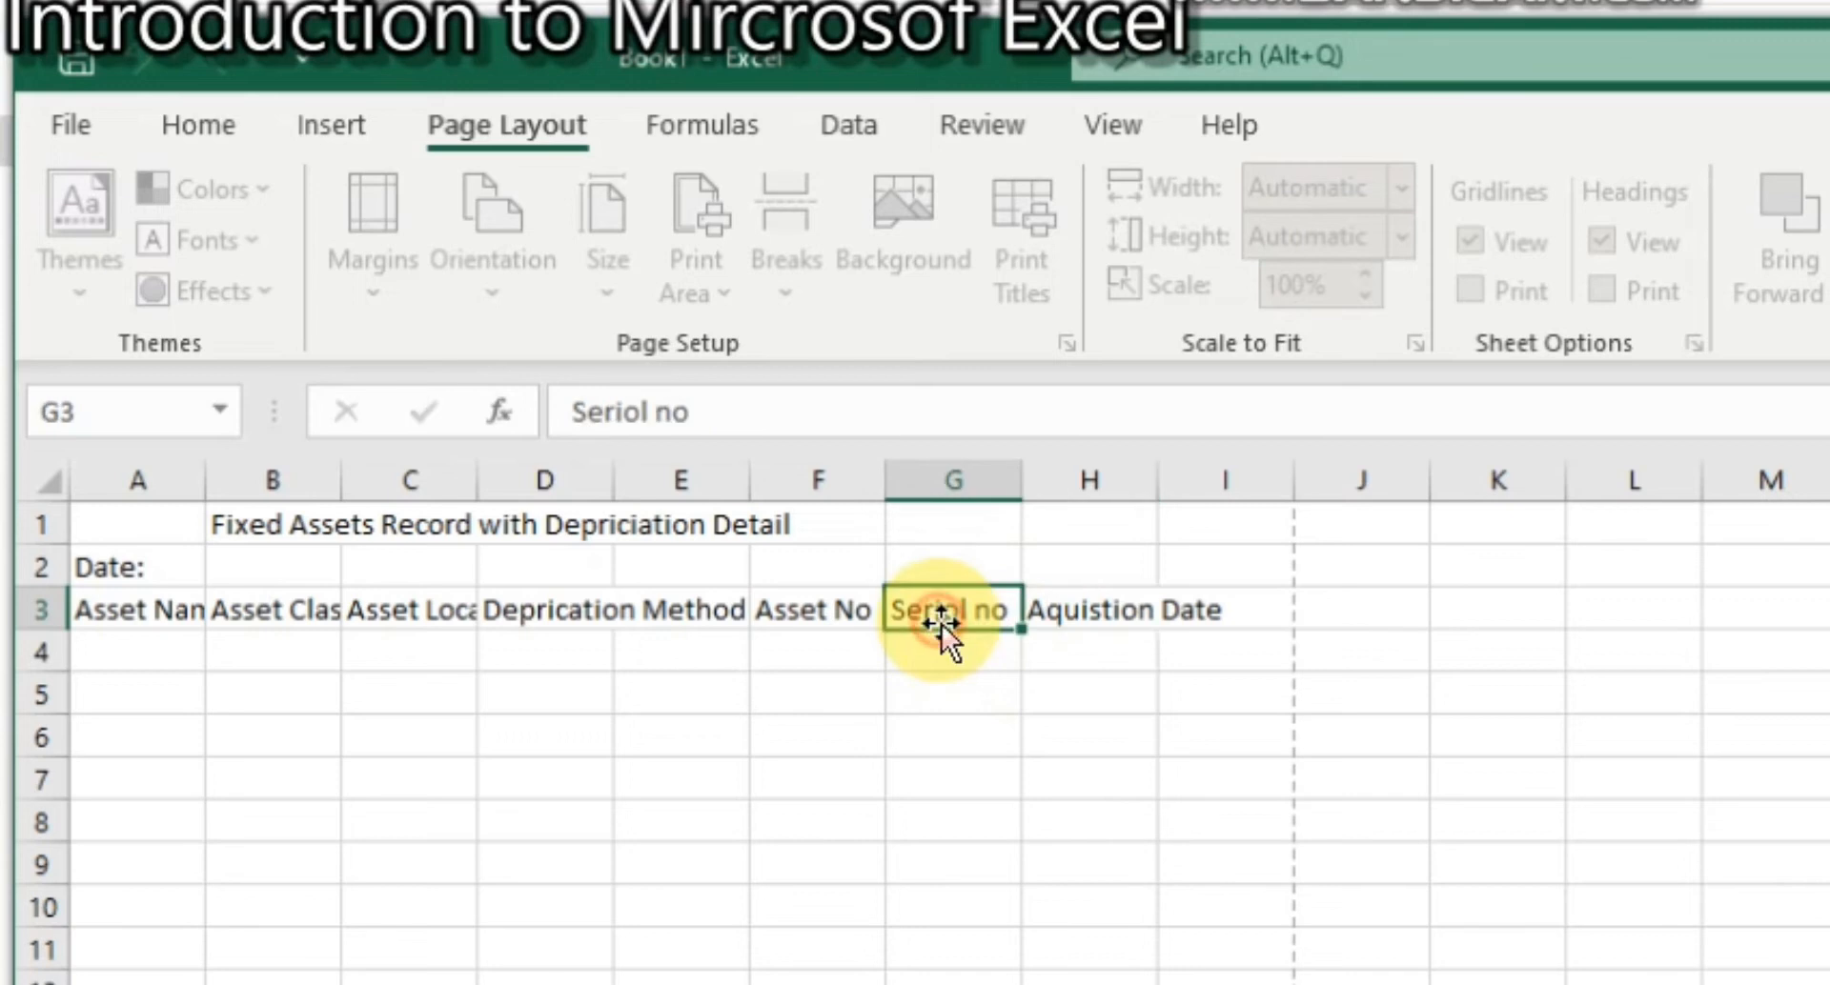
left_click(1113, 610)
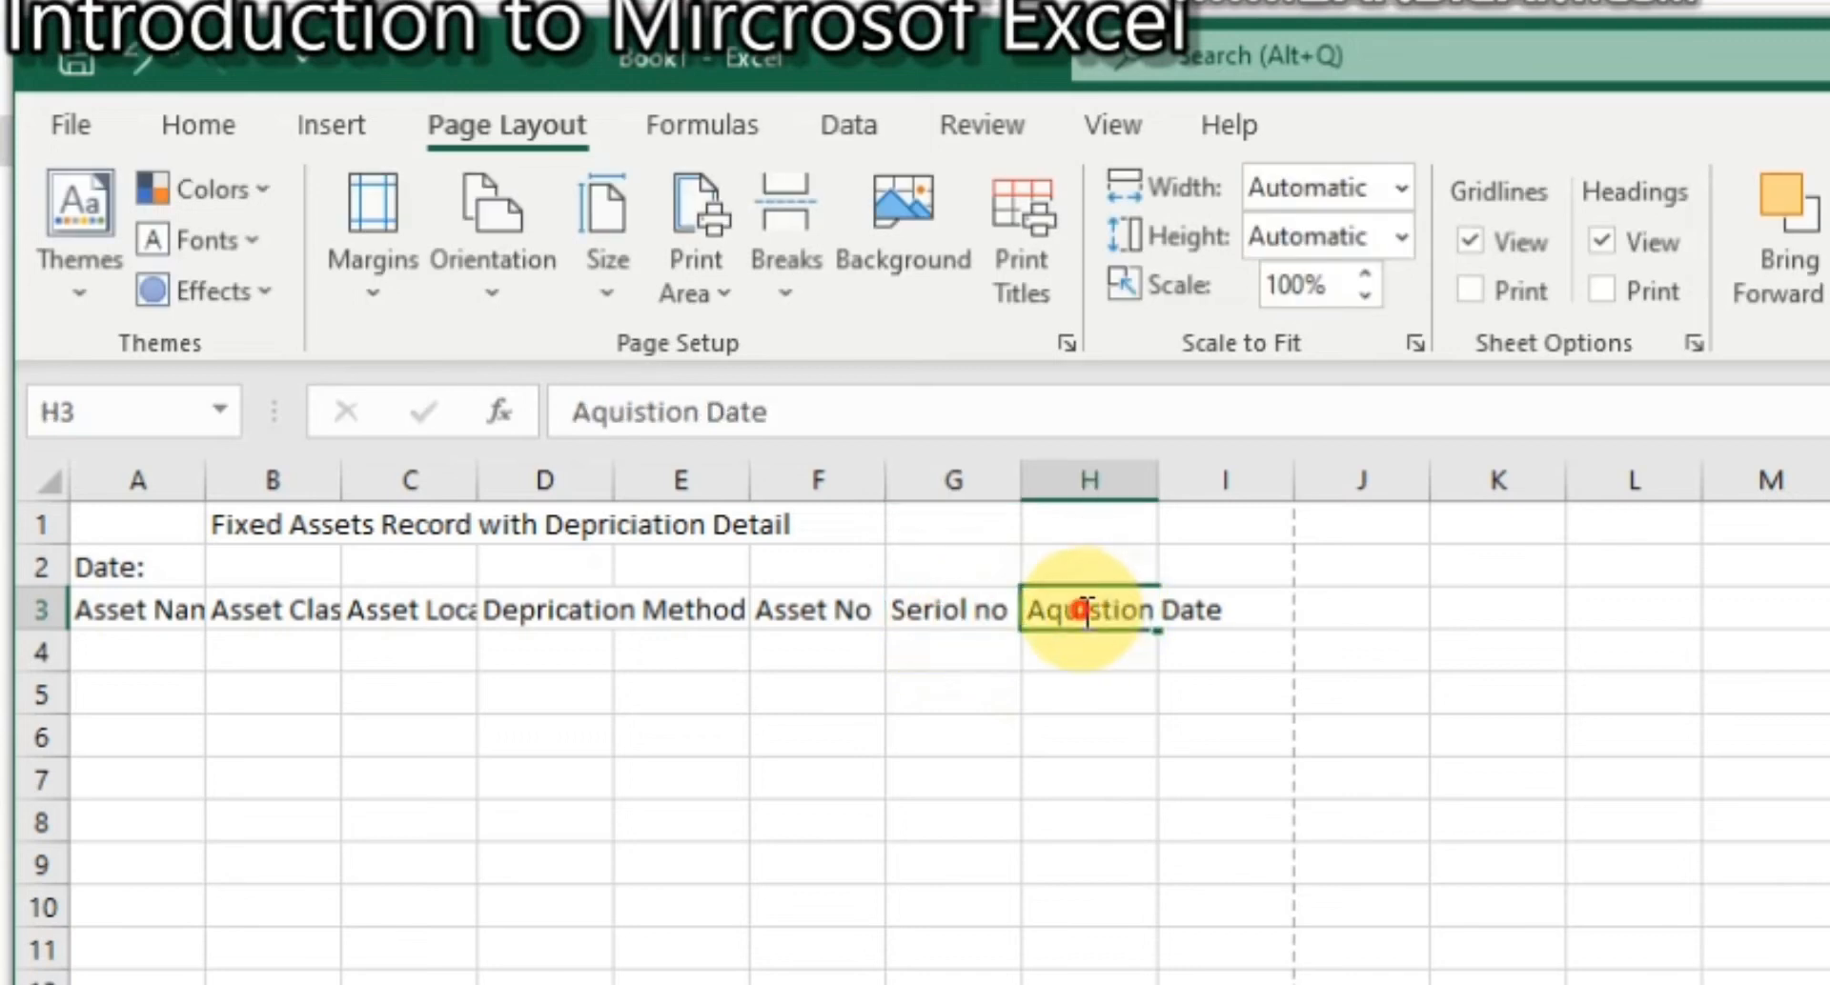
double_click(1086, 610)
left_click(1048, 610)
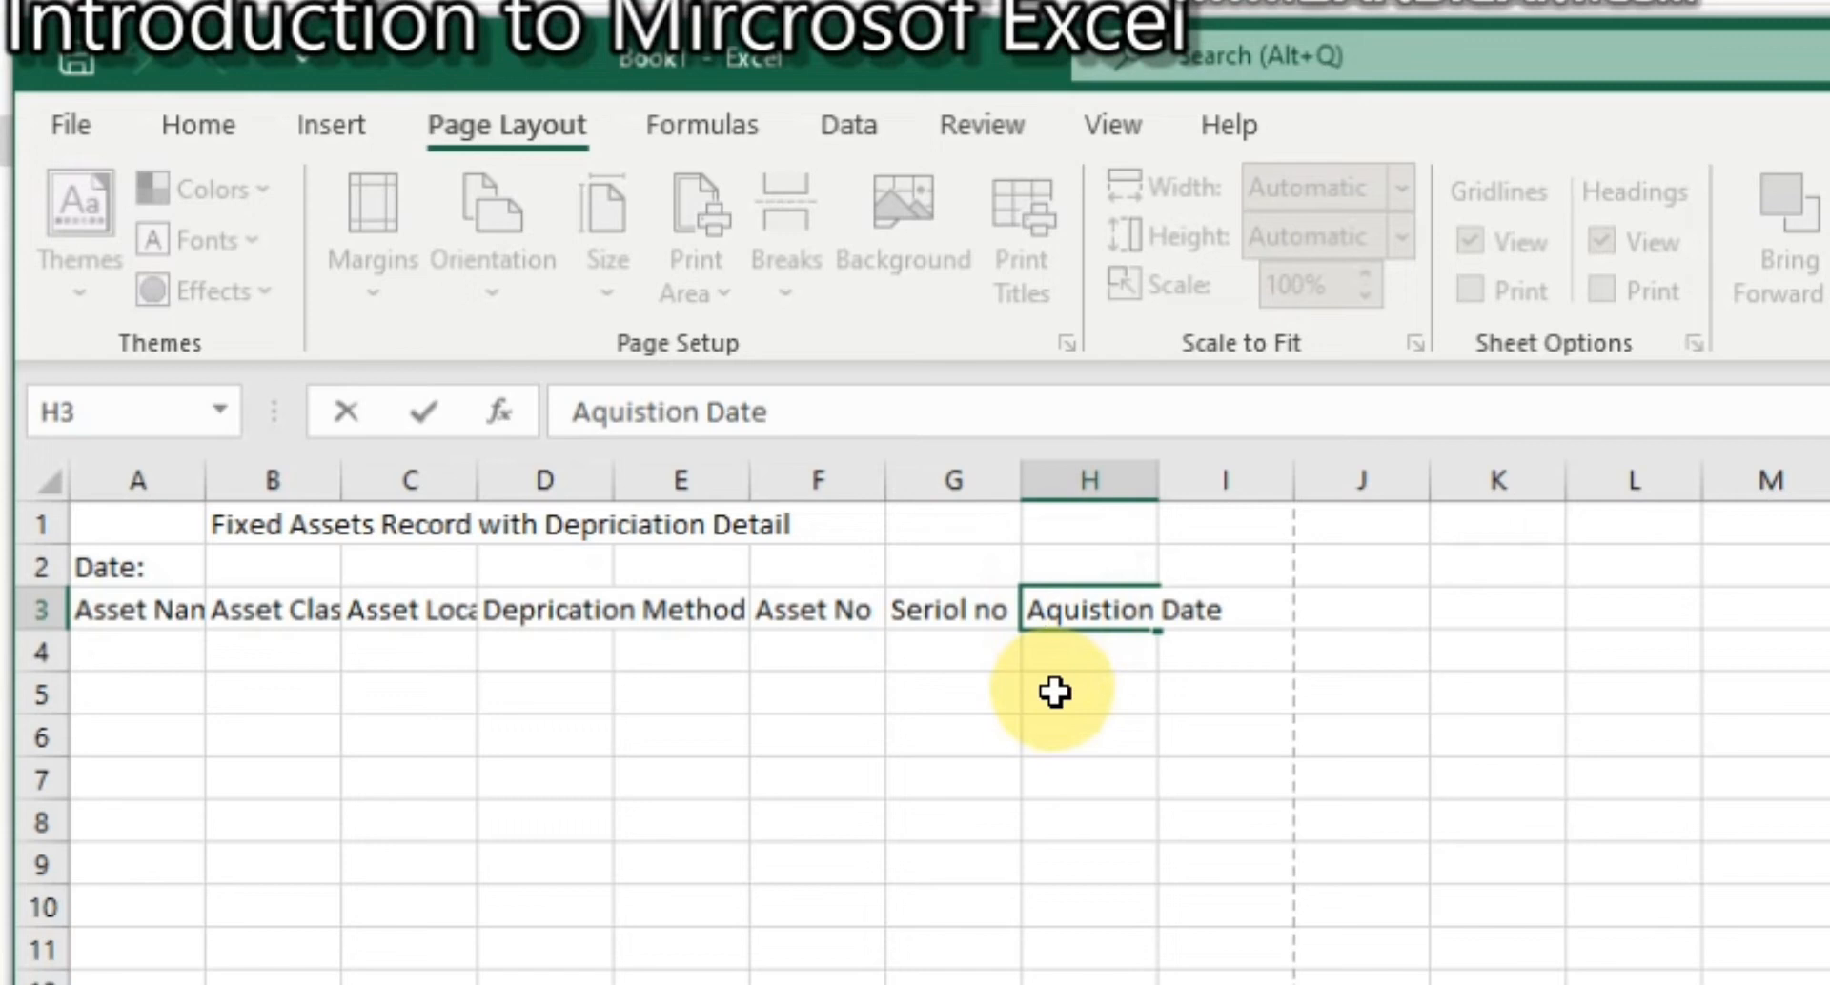
type("c")
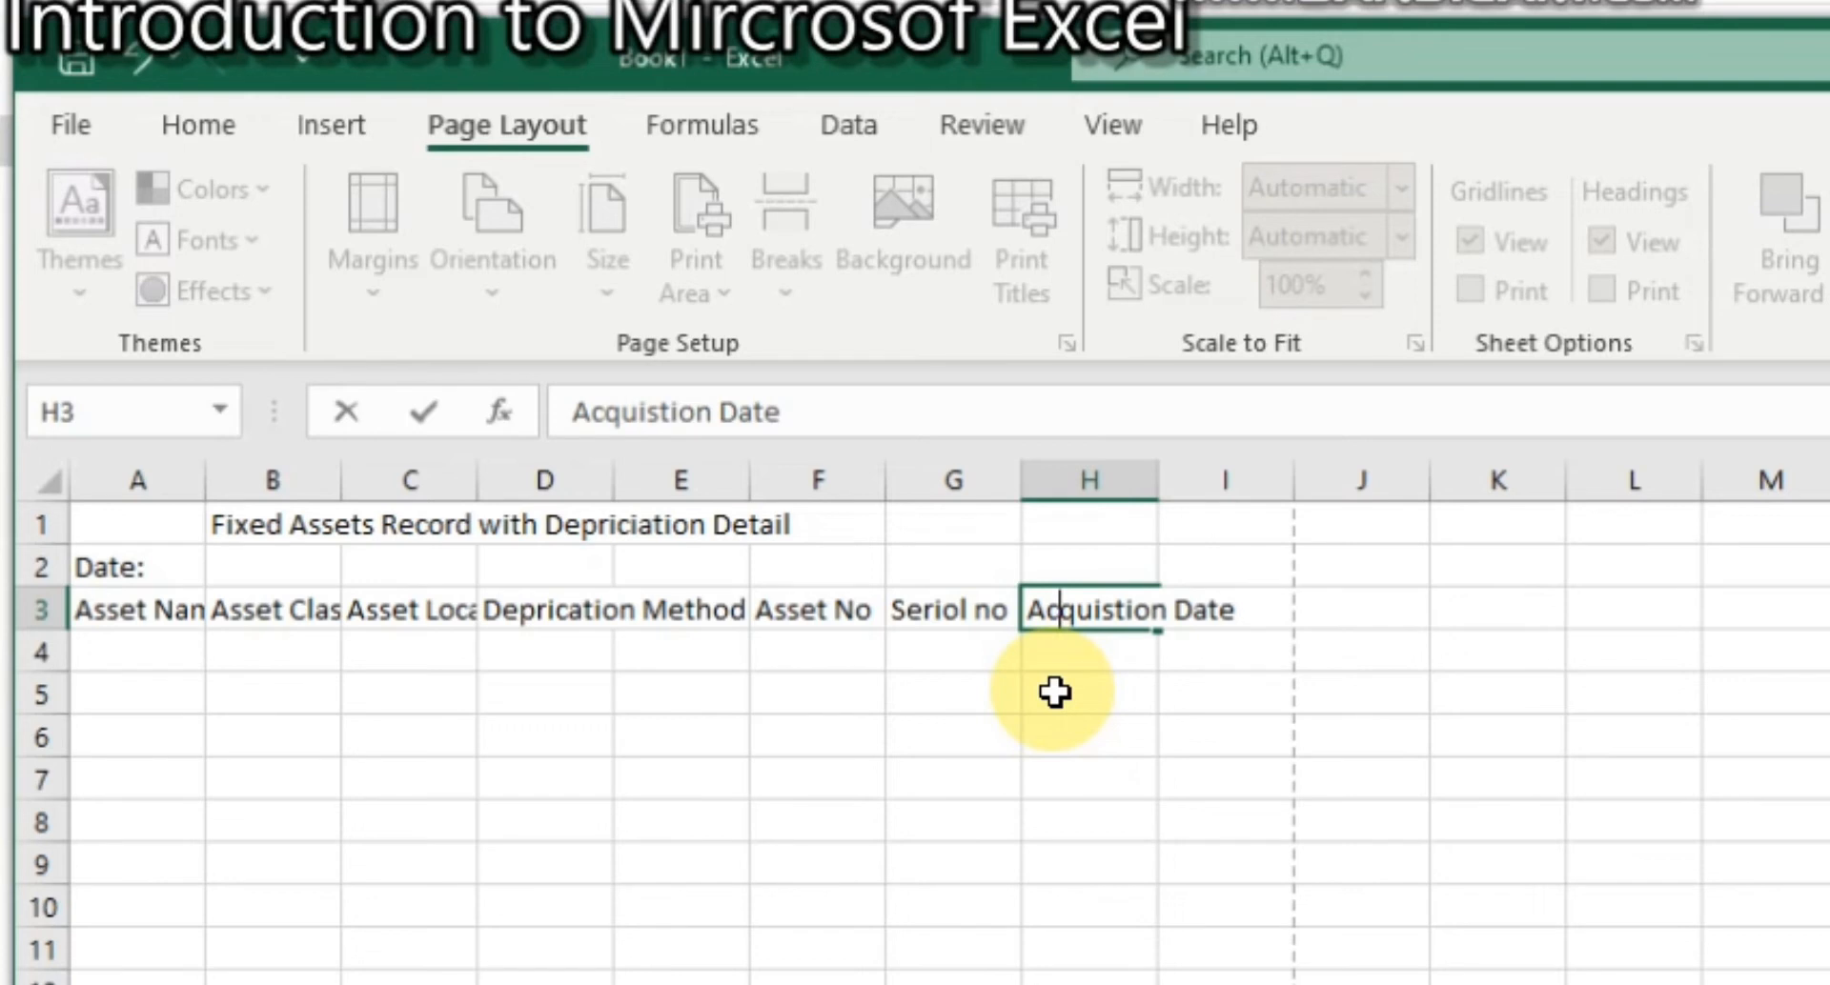
Step: Select cells F3, E3 and D3 in turn to examine which cell holds the depreciation method heading
left_click(818, 617)
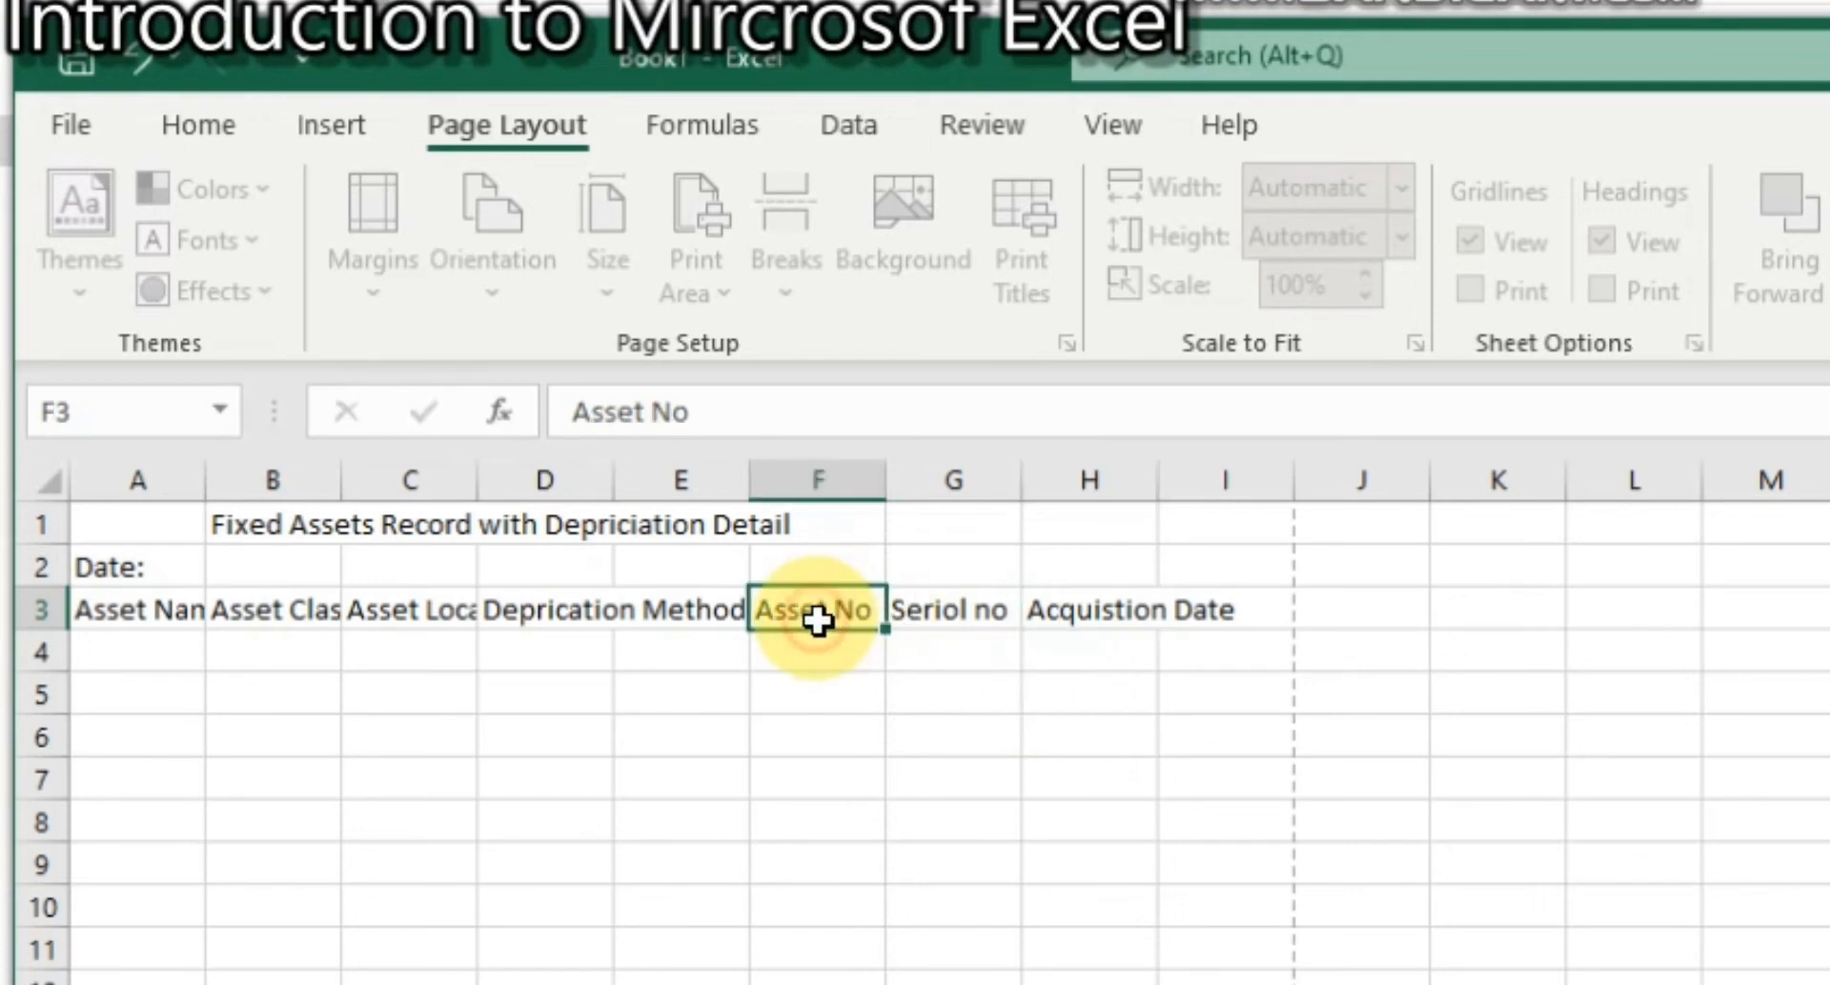
left_click(702, 625)
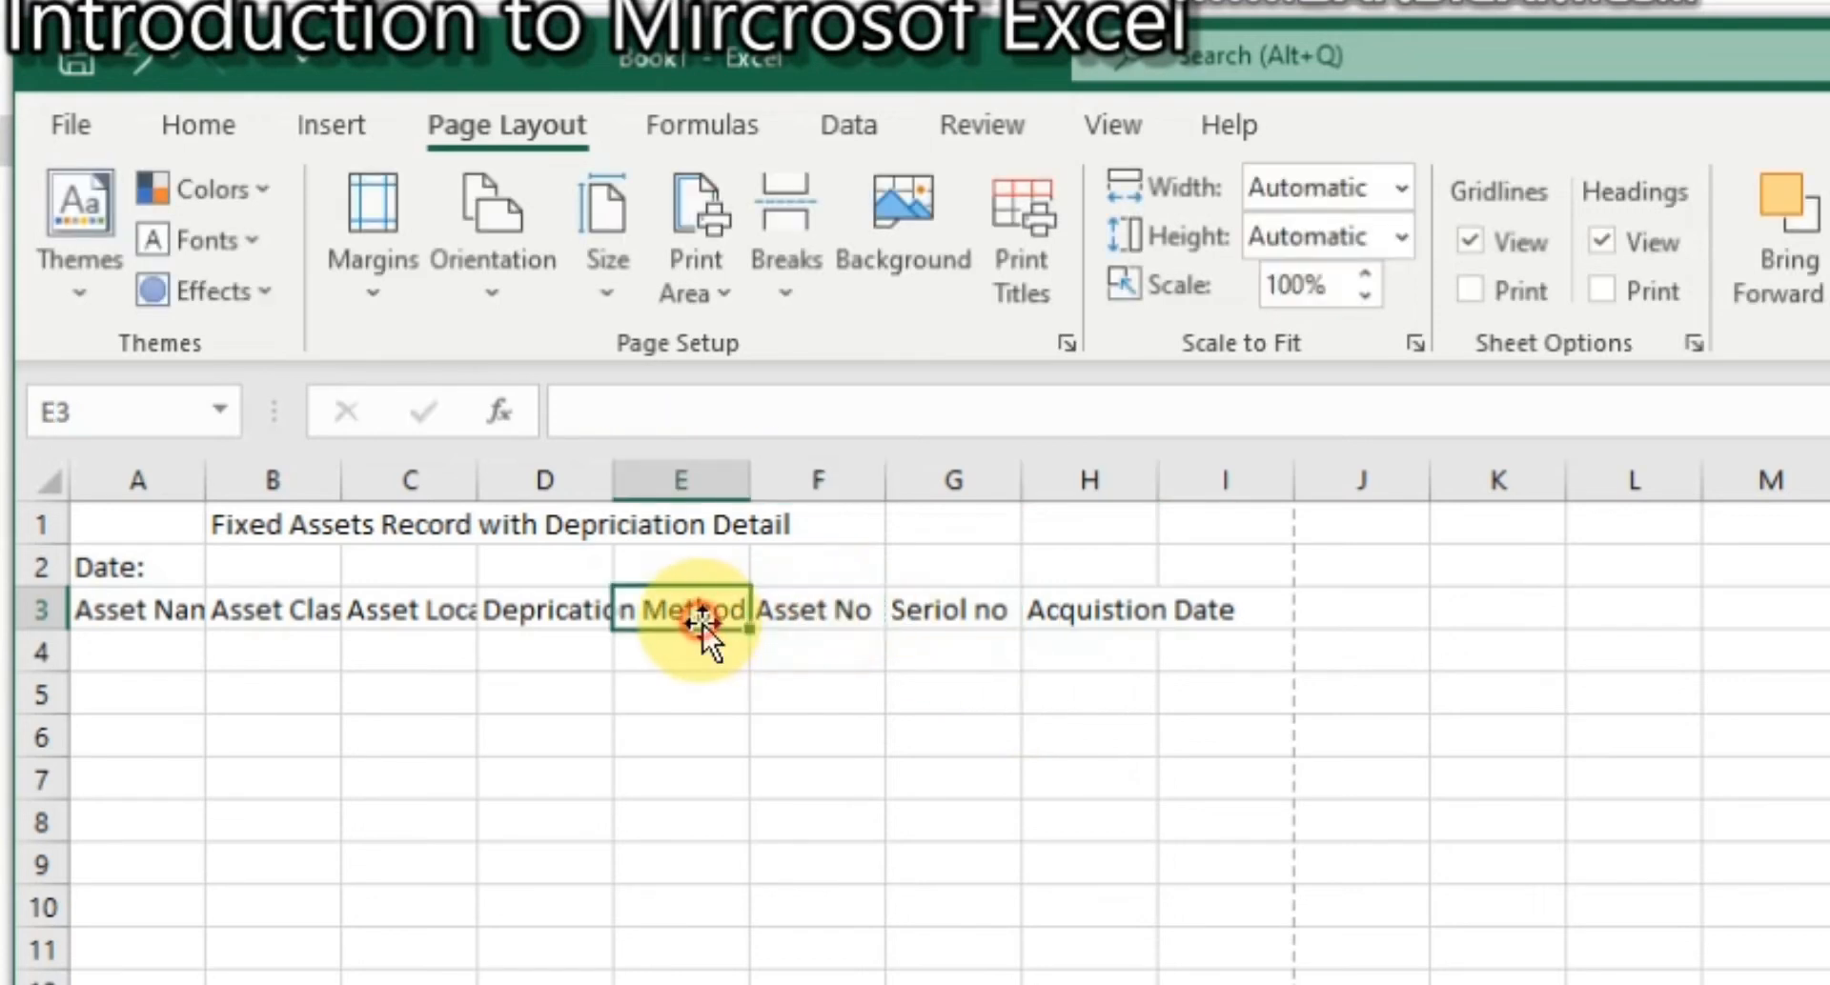
left_click(579, 618)
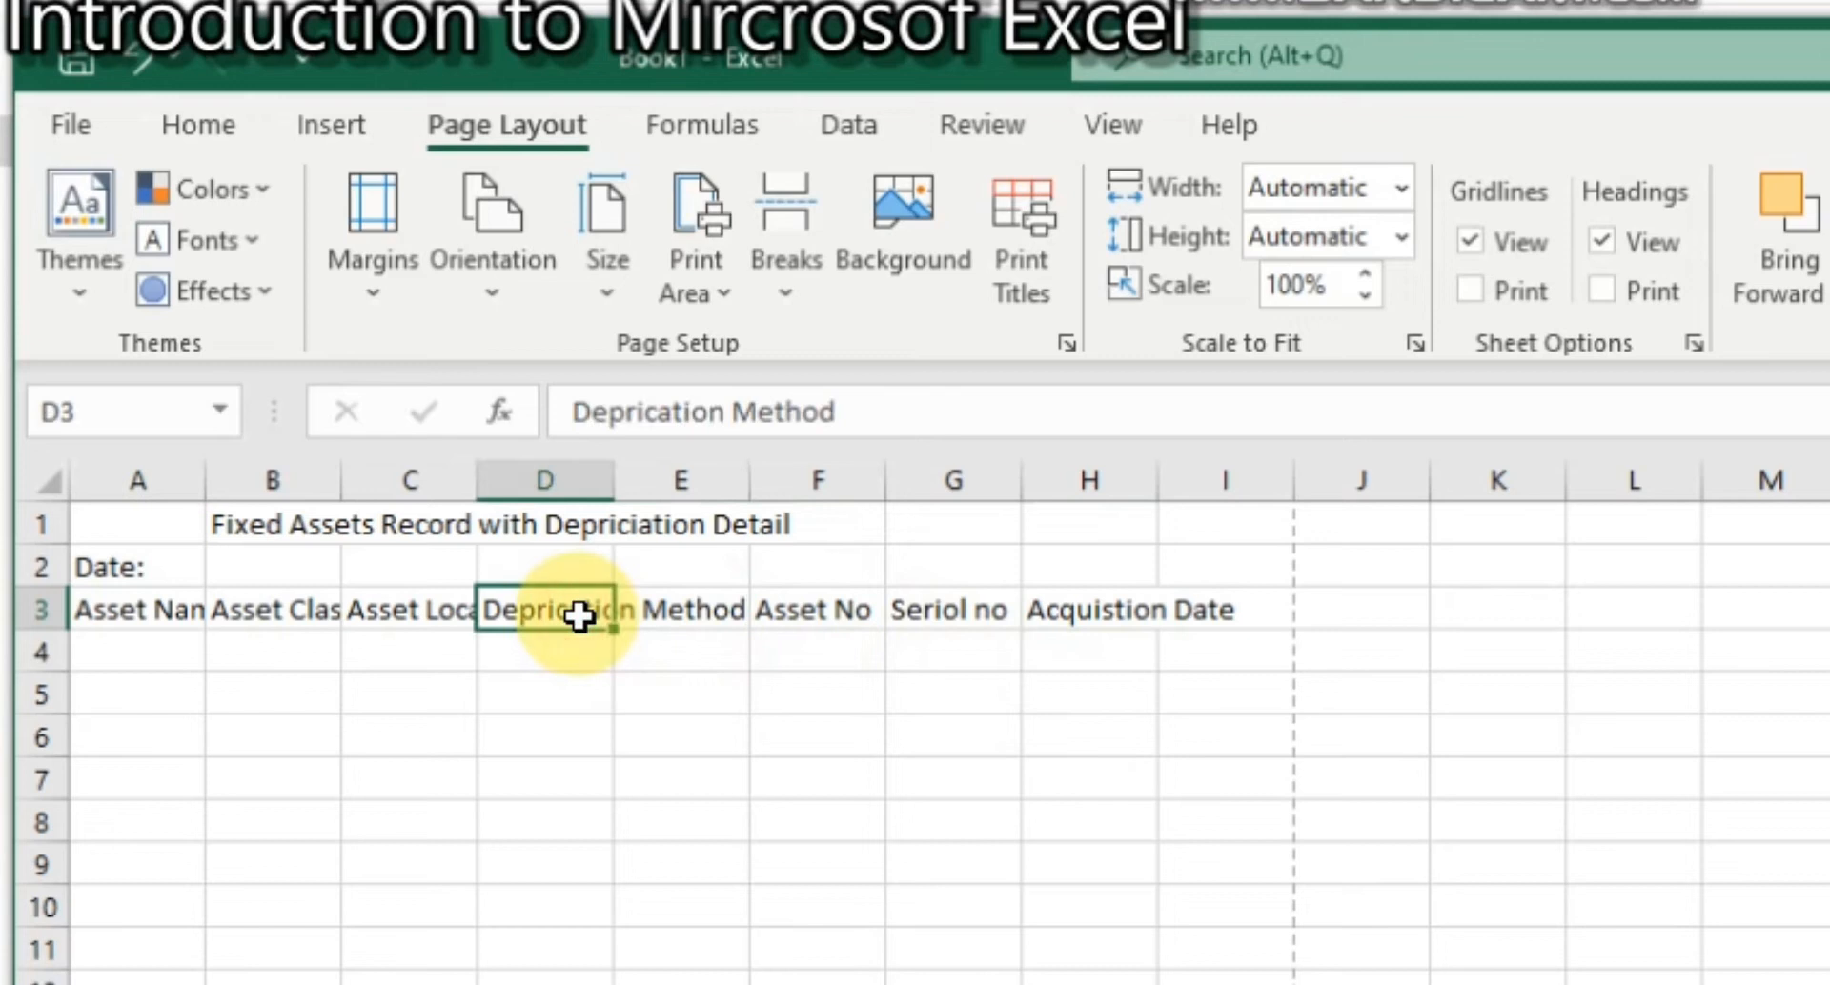